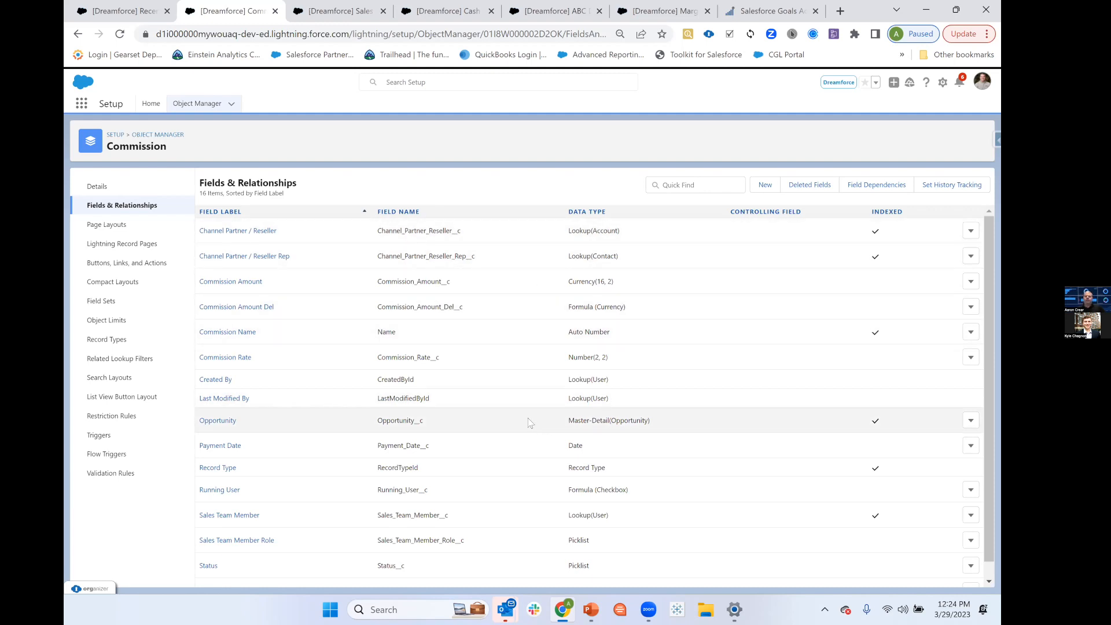
# Examine the Commission object's Opportunity master-detail field and the Sales Team Member lookup field in its field list.
pyautogui.moveTo(379, 420); pyautogui.dragTo(672, 420)
pyautogui.scroll(-1, 502, 431)
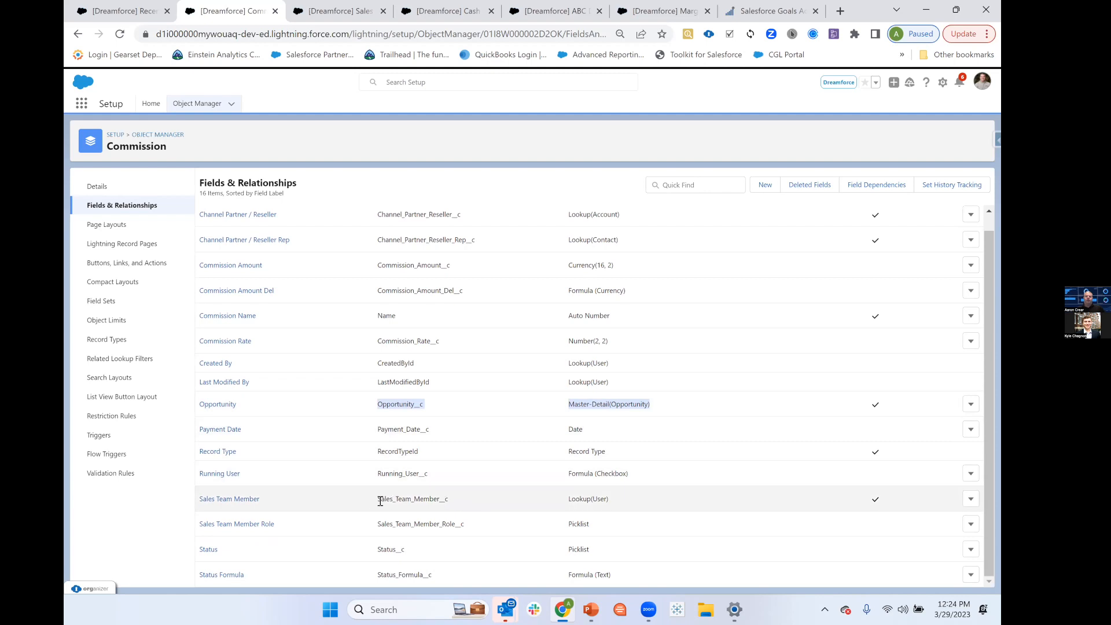
pyautogui.moveTo(381, 495); pyautogui.dragTo(478, 507)
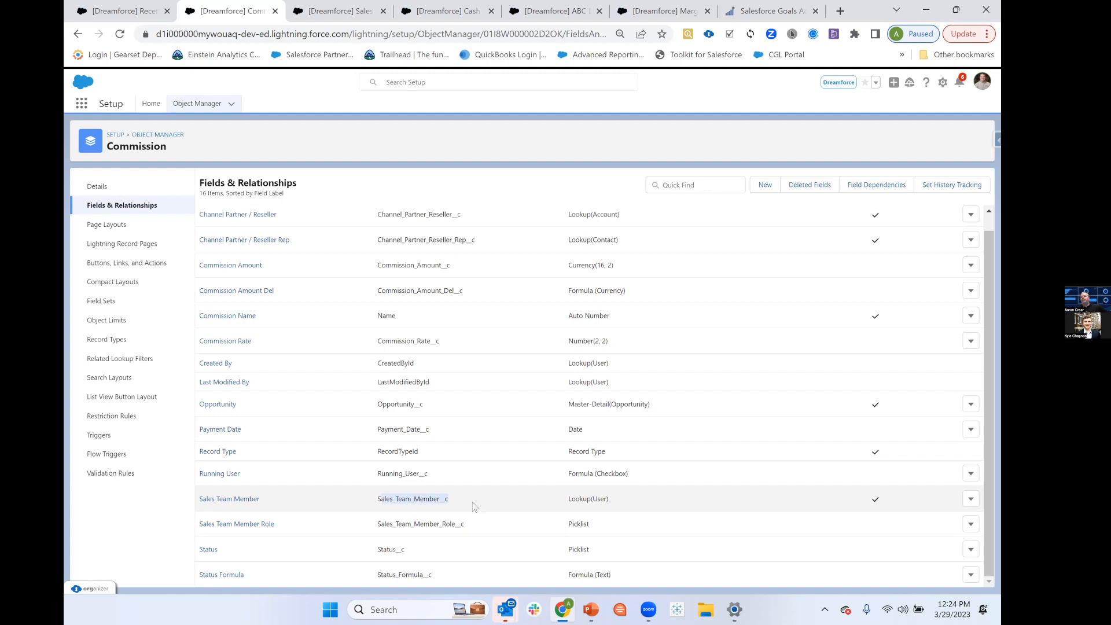
pyautogui.moveTo(613, 499); pyautogui.dragTo(568, 499)
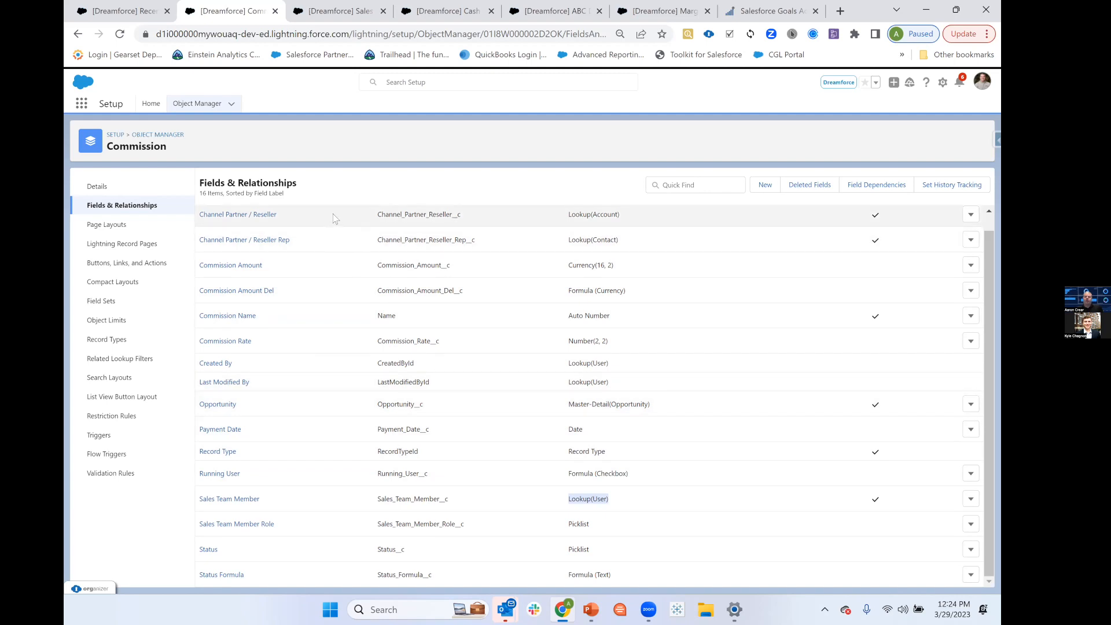
# Open the Commission object's Status field and review its definition and picklist values.
pyautogui.click(210, 550)
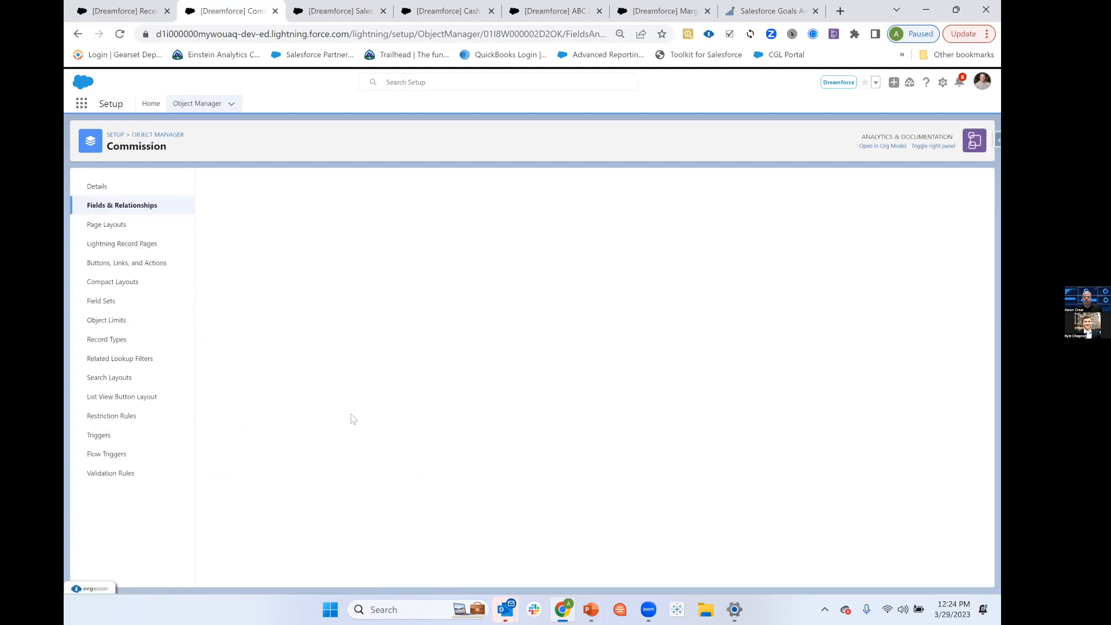
pyautogui.scroll(-3, 324, 457)
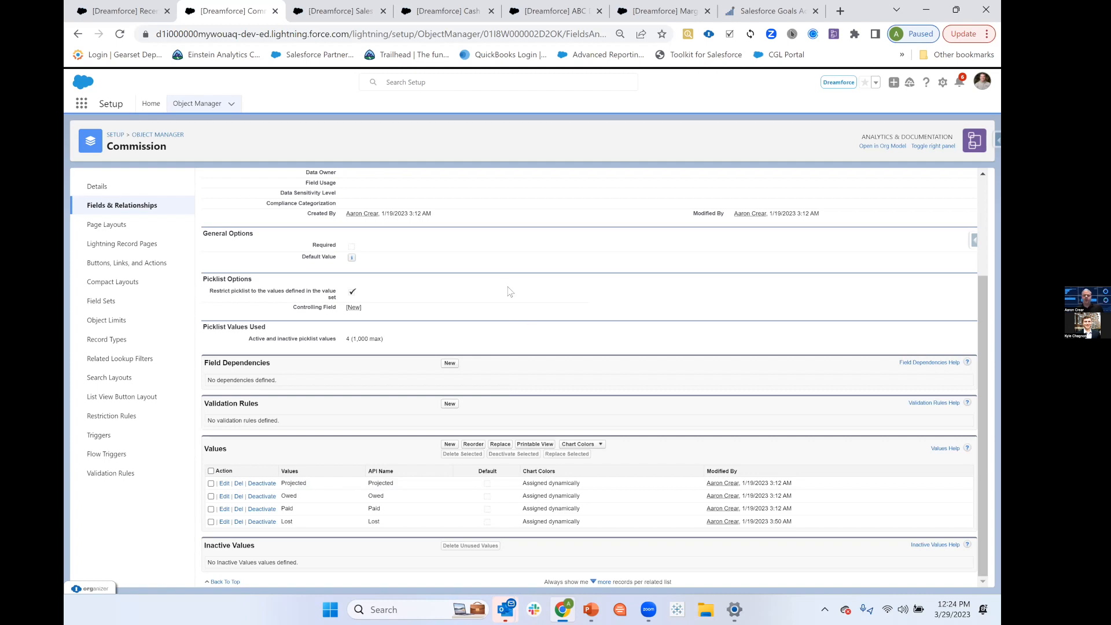
pyautogui.scroll(3, 509, 291)
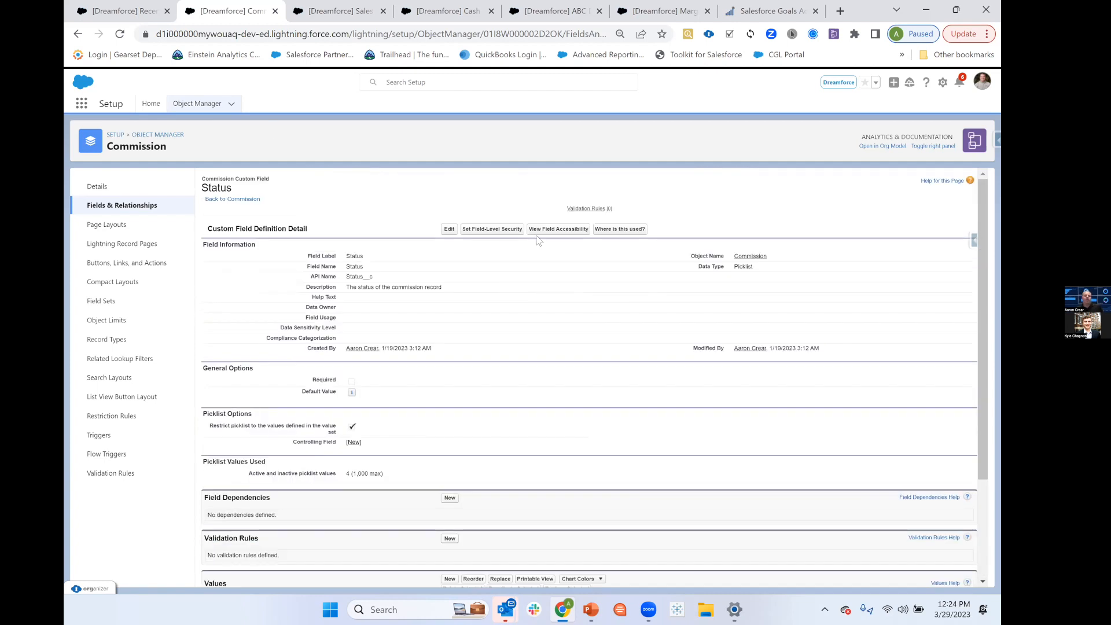
# Open the Dashboard Dojo - 3 / 2023 opportunity and show its commission details.
pyautogui.click(128, 13)
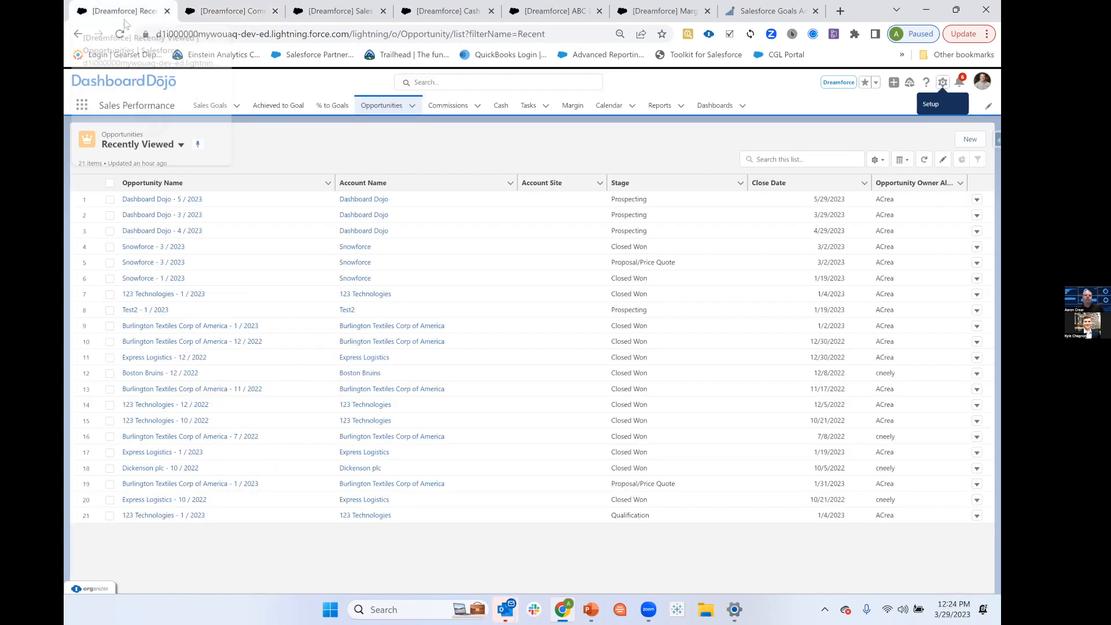
pyautogui.click(196, 215)
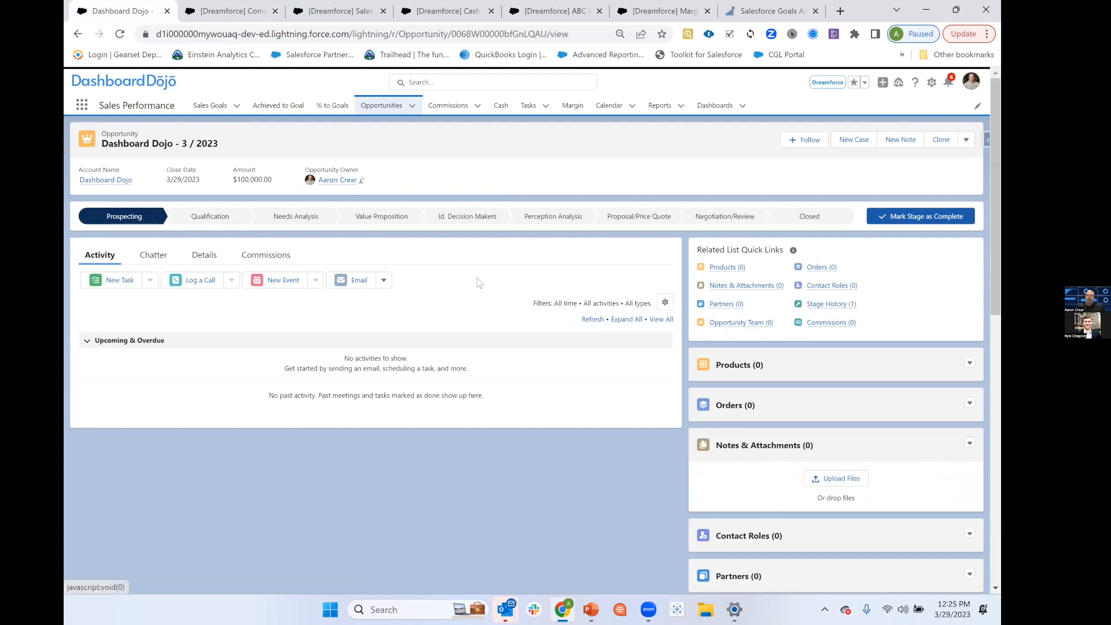
pyautogui.click(246, 257)
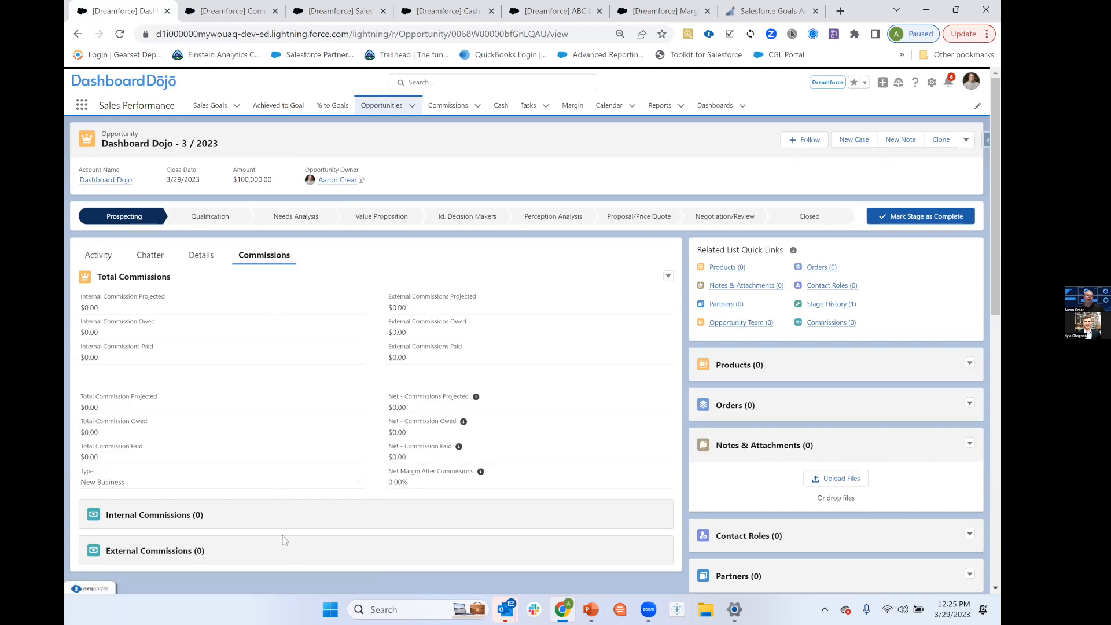
# Start adding opportunity team members, entering the first listed user as Sales Manager with Read/Write access.
pyautogui.moveTo(726, 325)
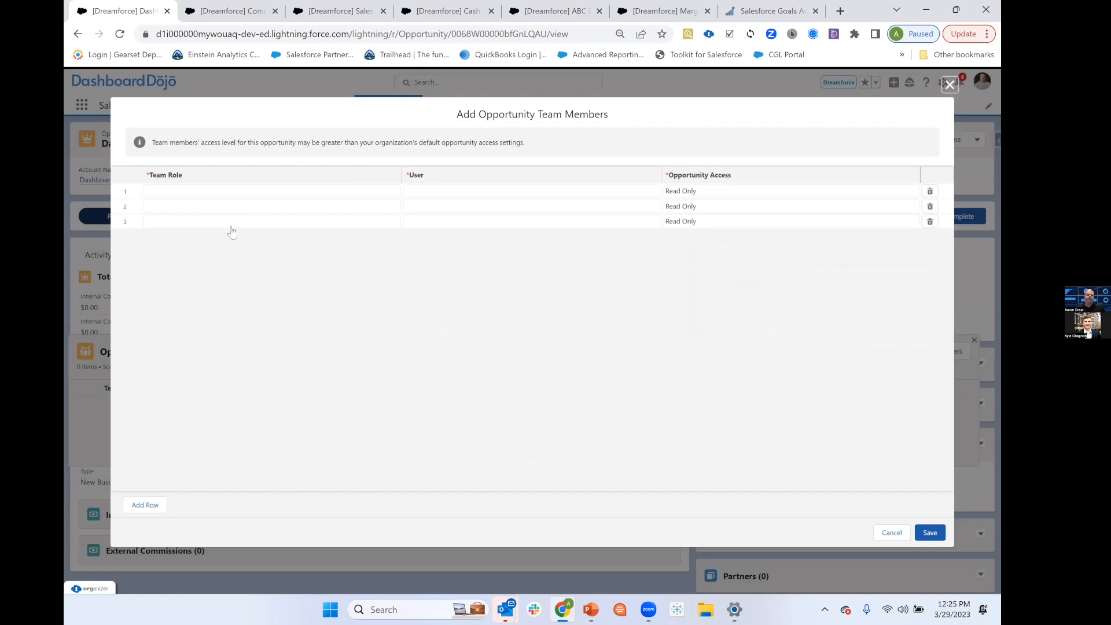
pyautogui.click(232, 191)
pyautogui.scroll(-1, 232, 307)
pyautogui.click(226, 313)
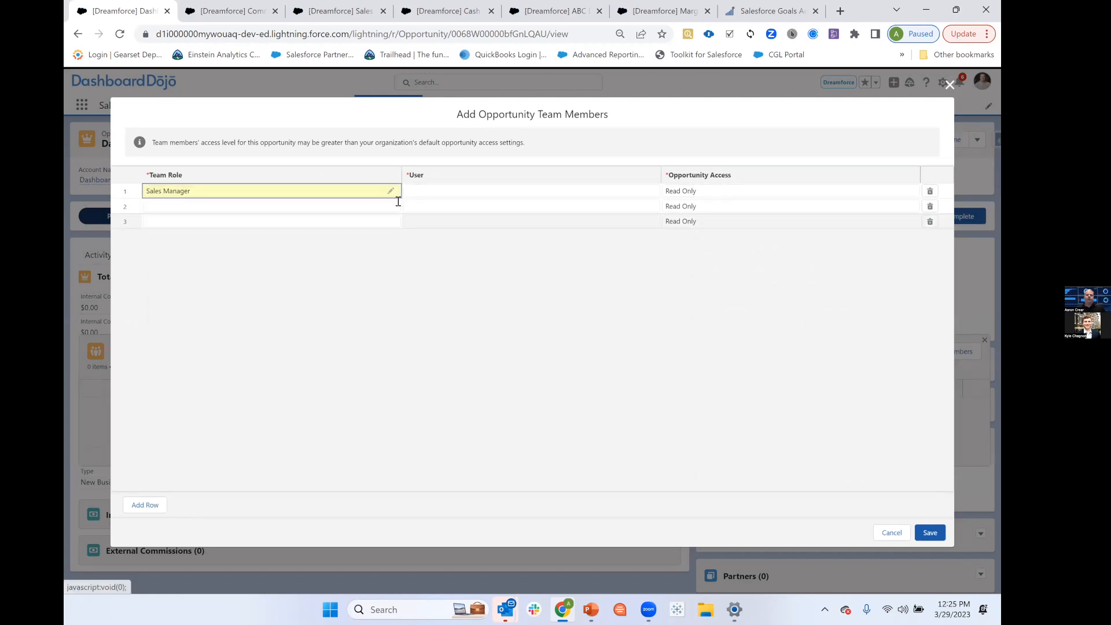
pyautogui.click(422, 192)
pyautogui.click(445, 222)
pyautogui.click(700, 193)
pyautogui.click(699, 195)
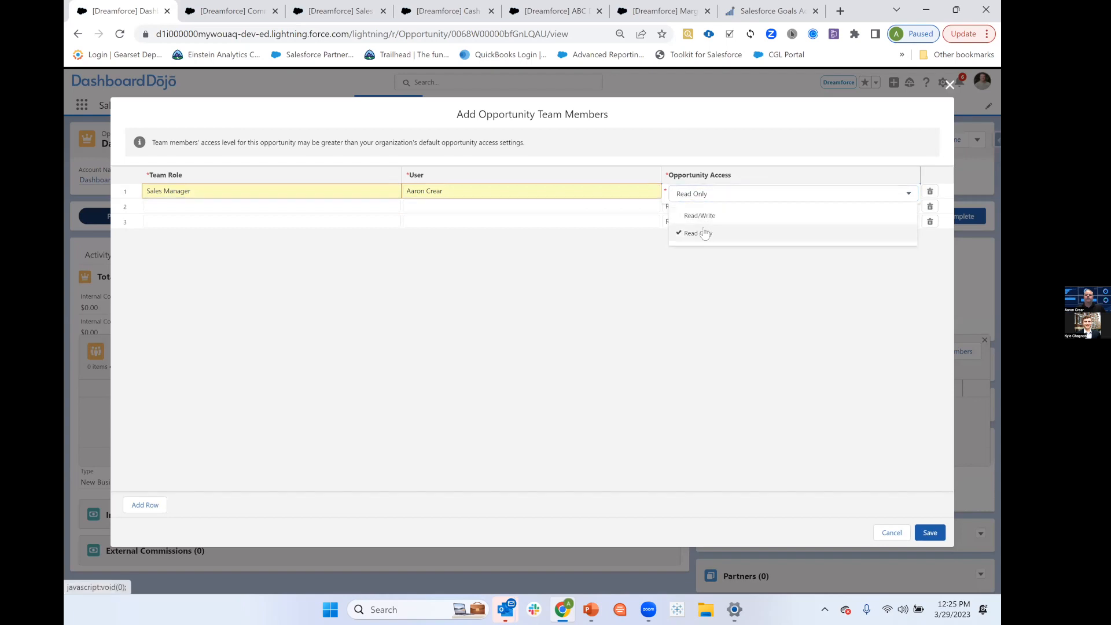
pyautogui.click(699, 216)
# Add the second listed user as Sales Rep on the opportunity team and save the team members.
pyautogui.click(325, 206)
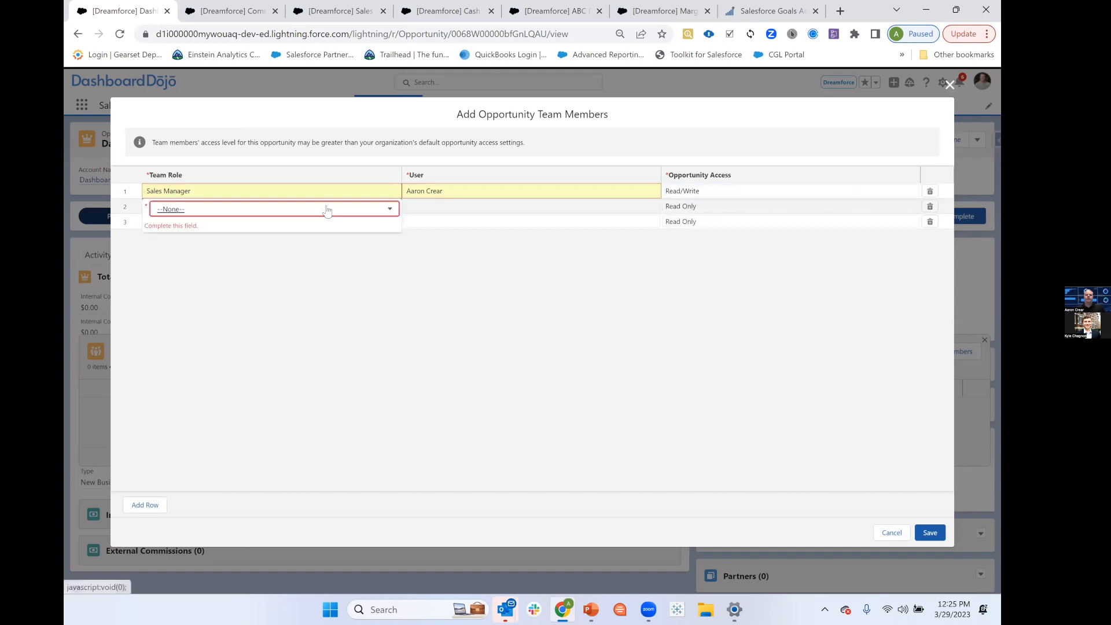
pyautogui.click(321, 209)
pyautogui.scroll(-1, 289, 289)
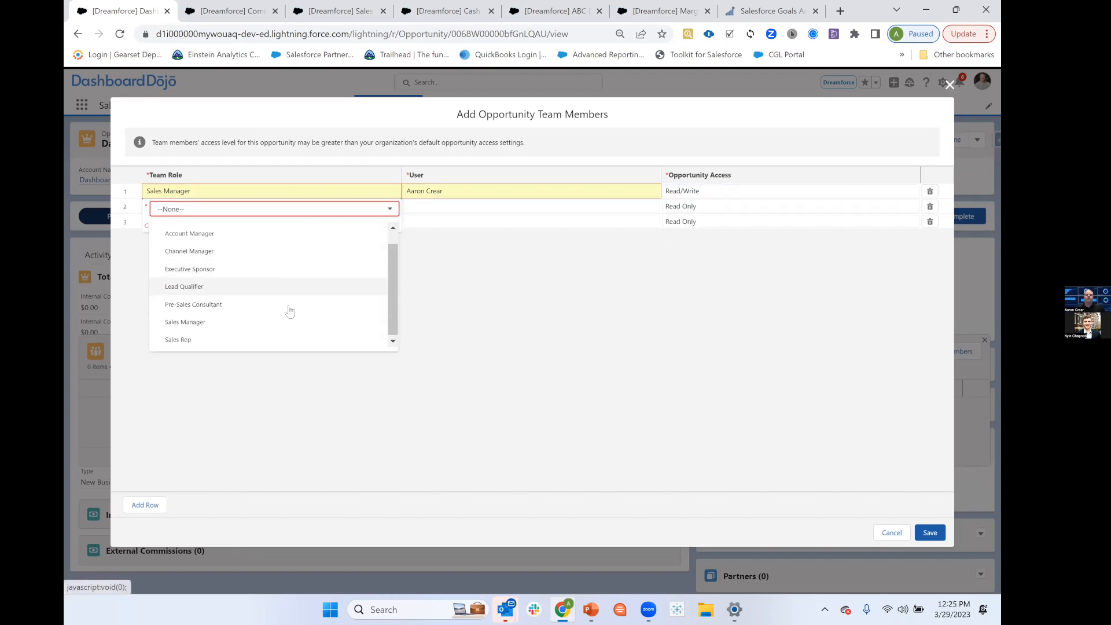
pyautogui.click(270, 337)
pyautogui.click(431, 203)
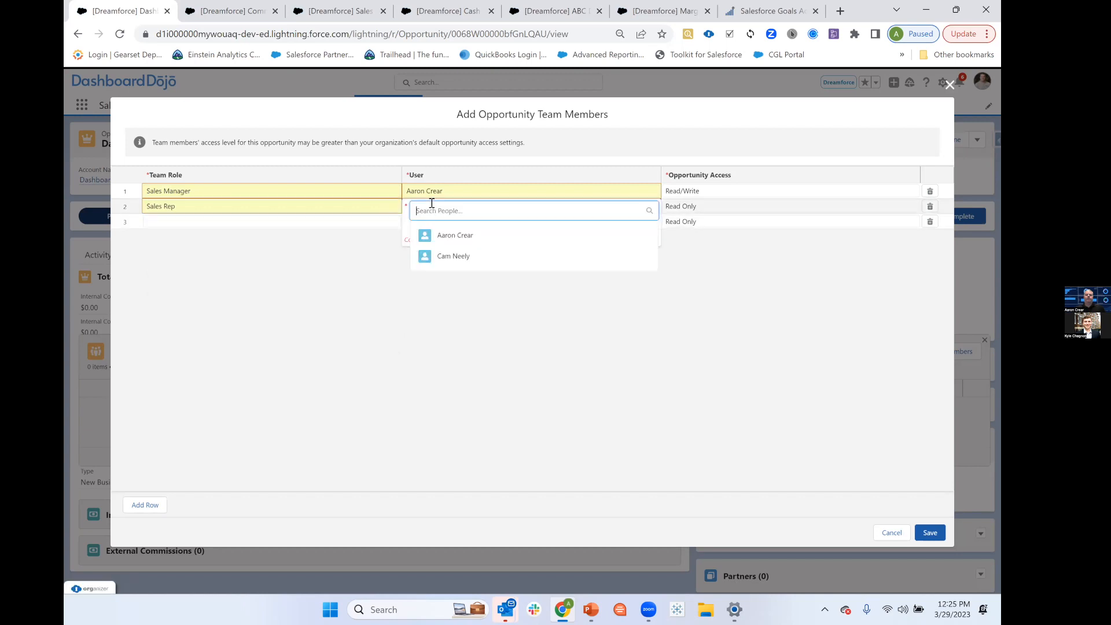
pyautogui.click(453, 256)
pyautogui.click(930, 532)
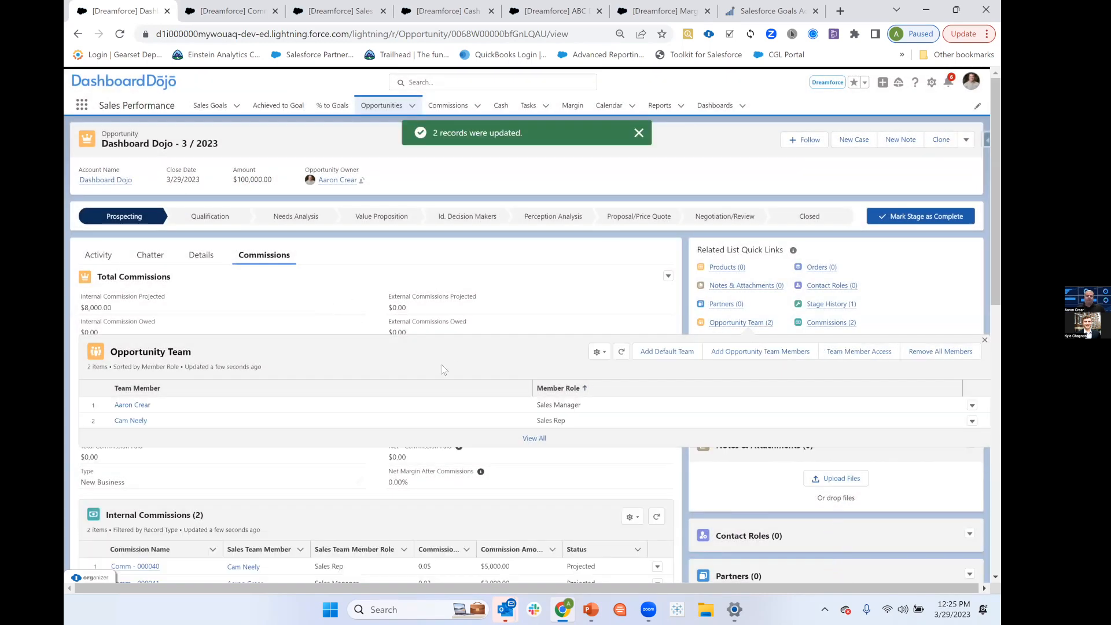
# Start adding a contact role to the opportunity and select the recently listed contact for it.
pyautogui.scroll(-3, 443, 369)
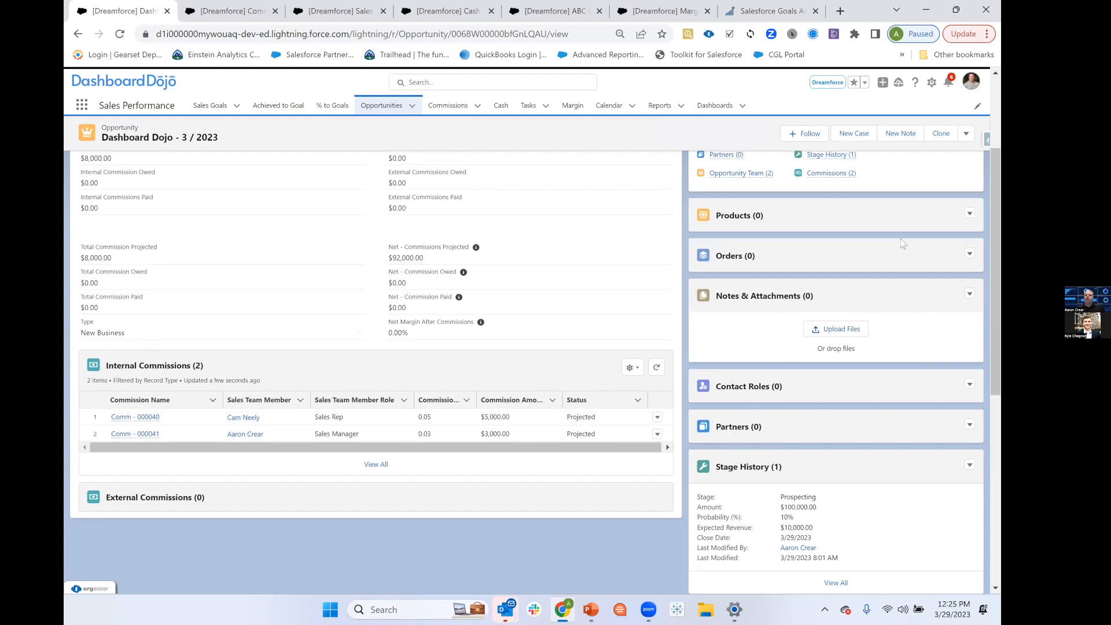
pyautogui.scroll(2, 905, 242)
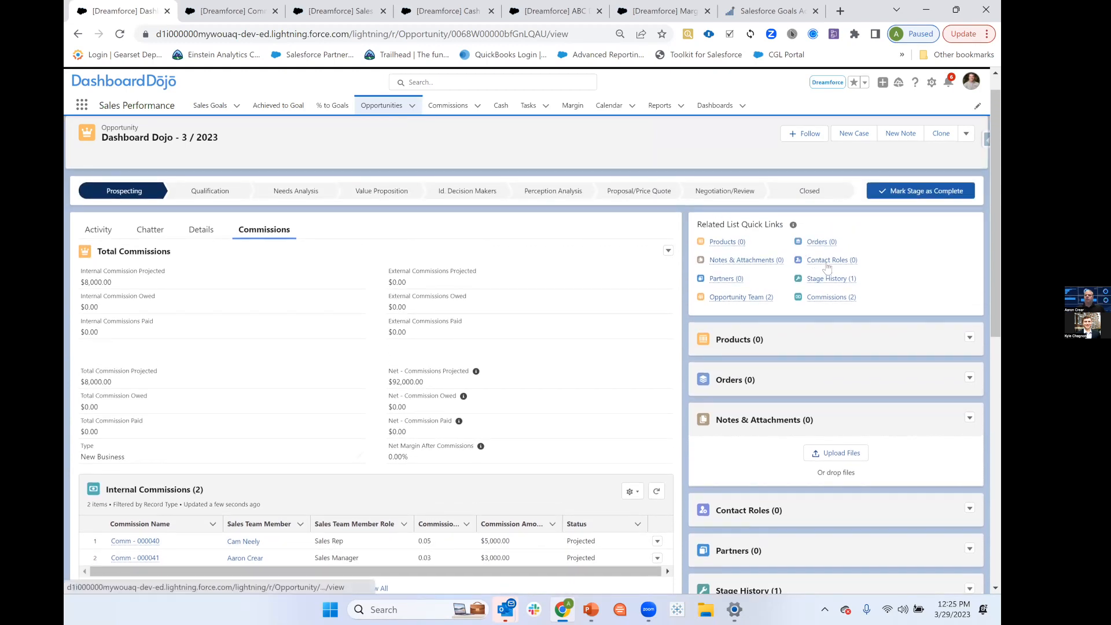
pyautogui.moveTo(828, 262)
pyautogui.click(872, 289)
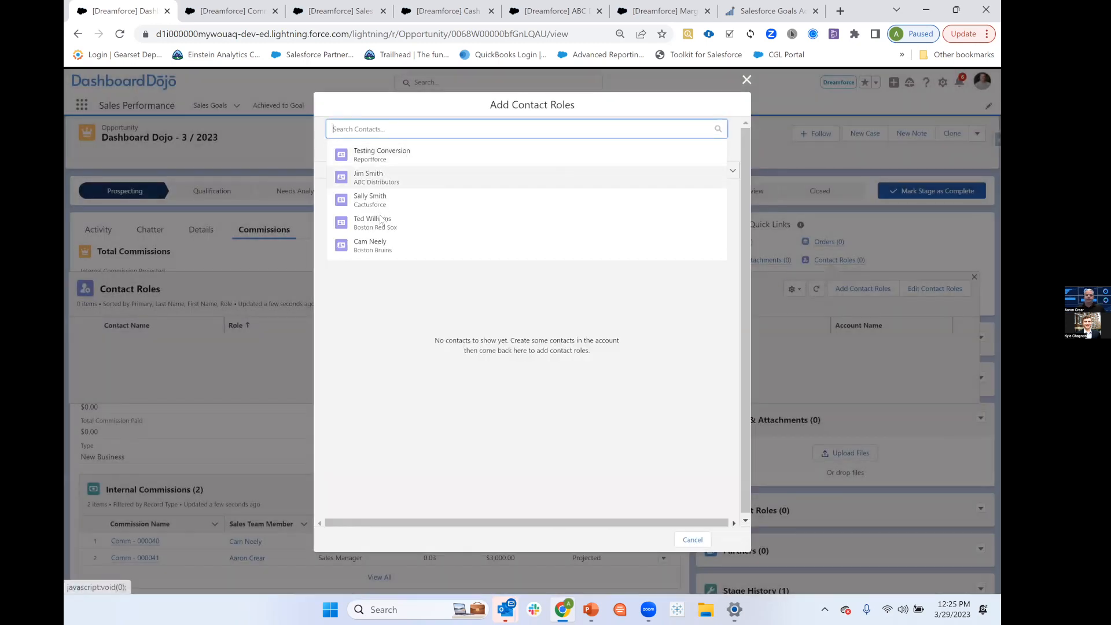
pyautogui.click(380, 220)
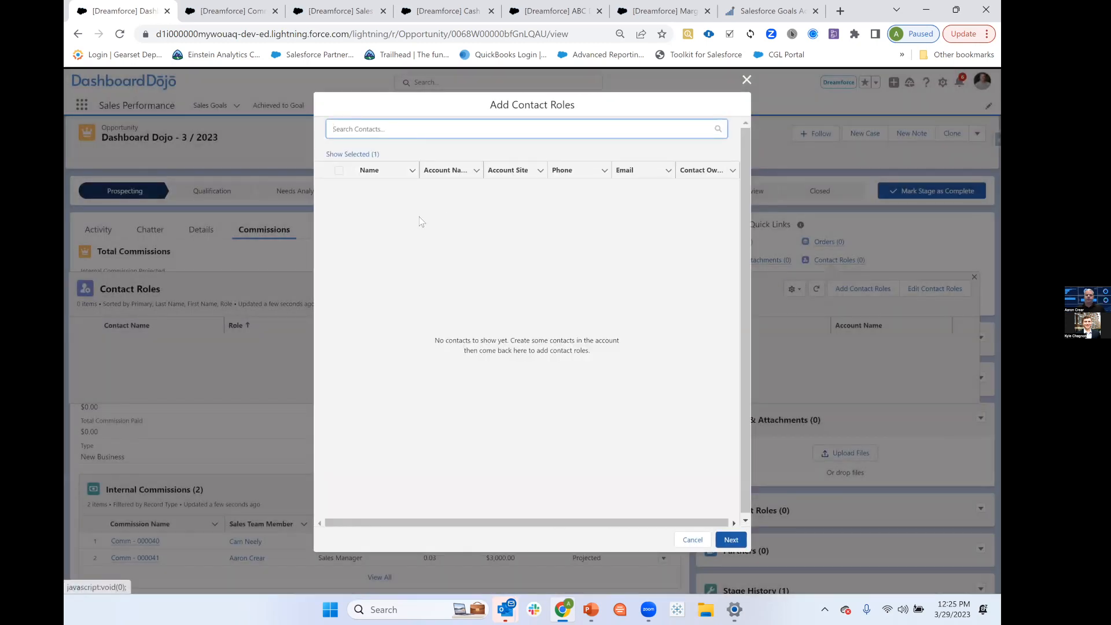
pyautogui.click(732, 539)
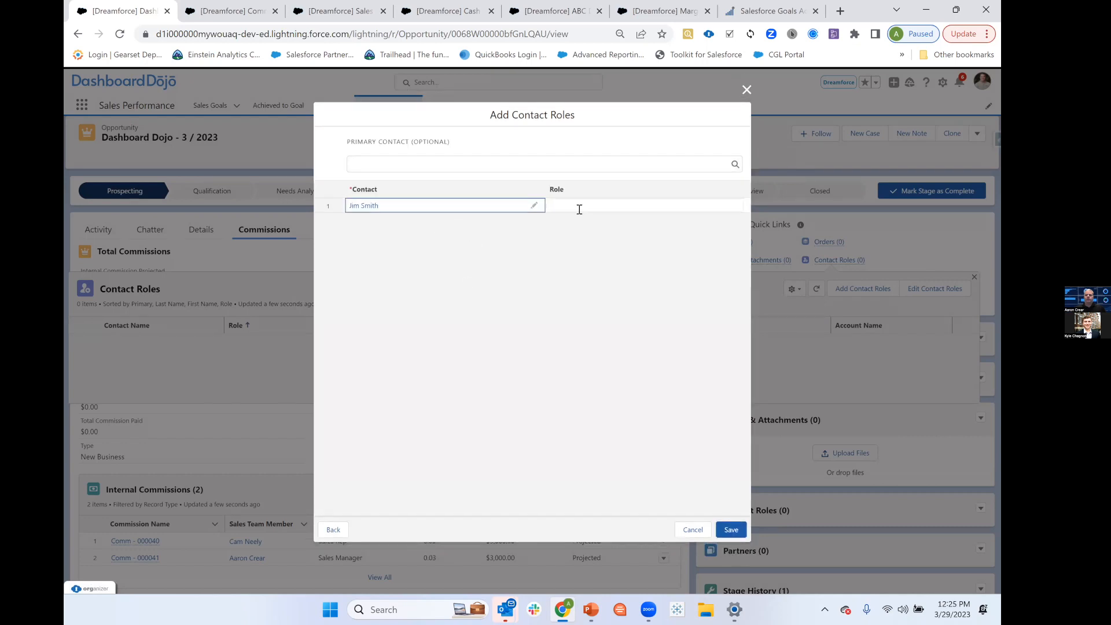
# Assign the Channel Partner / Reseller role to the selected contact and save the contact role.
pyautogui.click(579, 206)
pyautogui.click(606, 213)
pyautogui.scroll(-3, 636, 295)
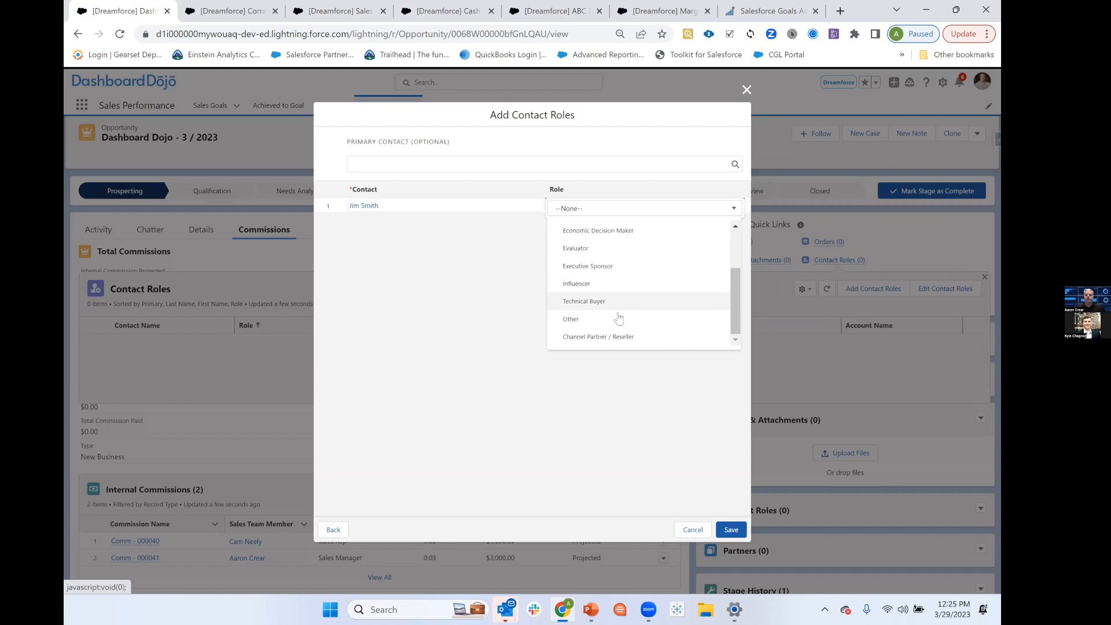
pyautogui.click(602, 335)
pyautogui.click(732, 529)
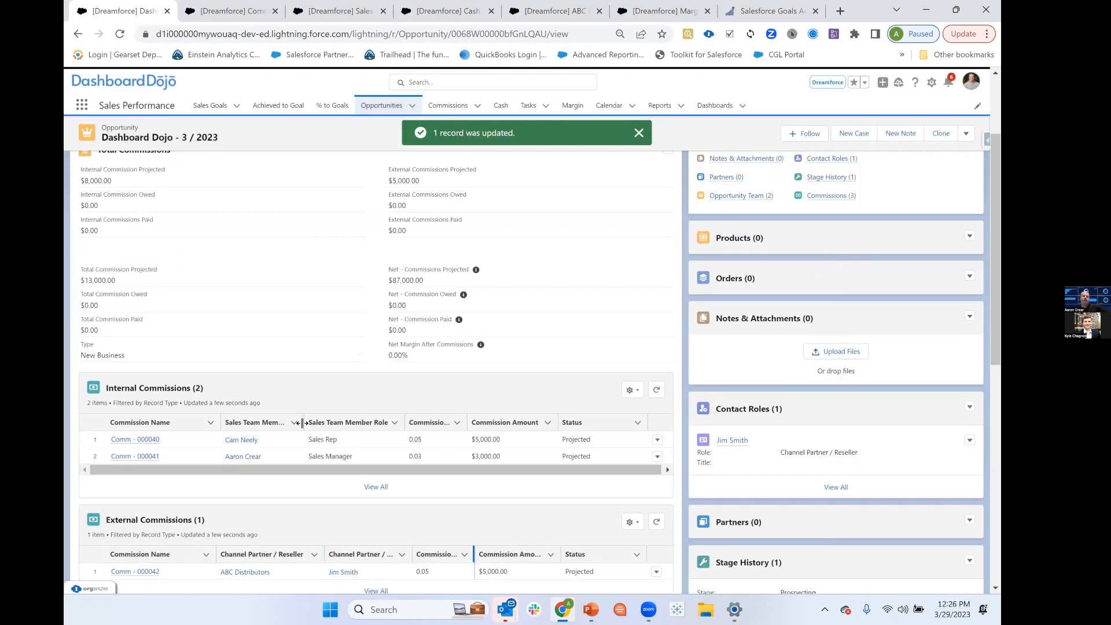
# Review the opportunity's commission totals and its internal and external commission records.
pyautogui.scroll(3, 306, 423)
pyautogui.scroll(-4, 308, 424)
pyautogui.scroll(-2, 450, 391)
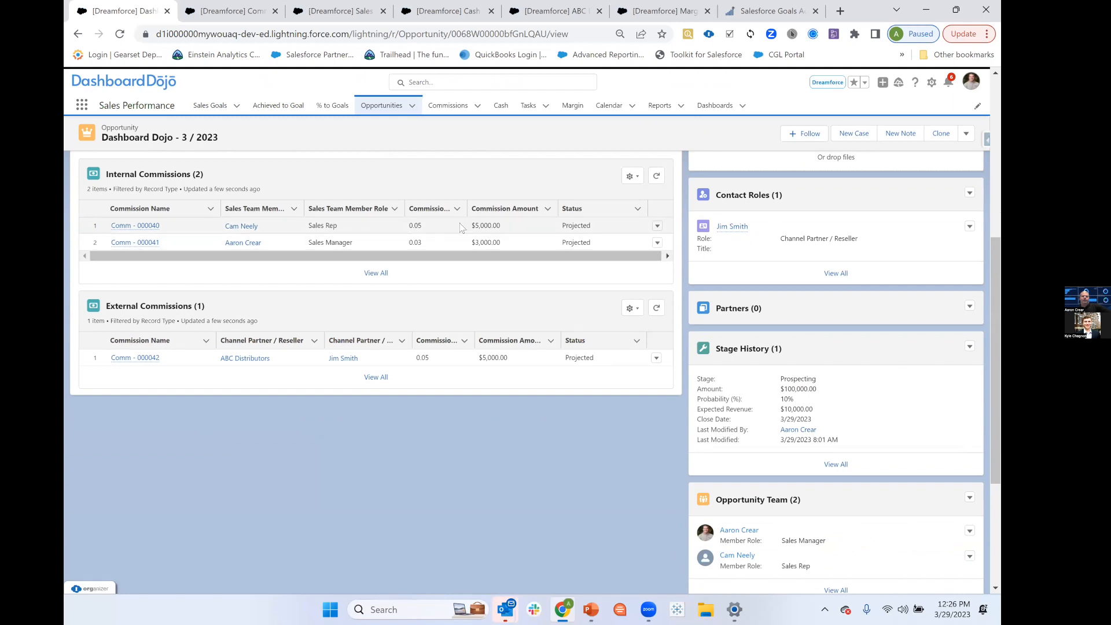
pyautogui.scroll(6, 469, 266)
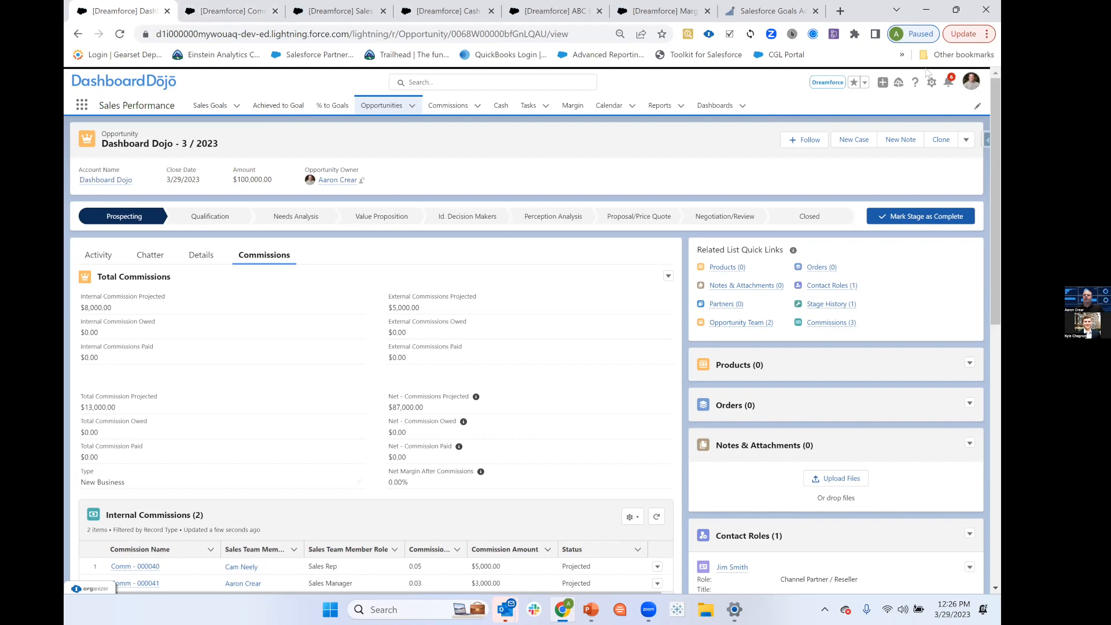
# Find Custom Metadata Types in Setup and open the list of records for the Commission Rate type.
pyautogui.click(931, 88)
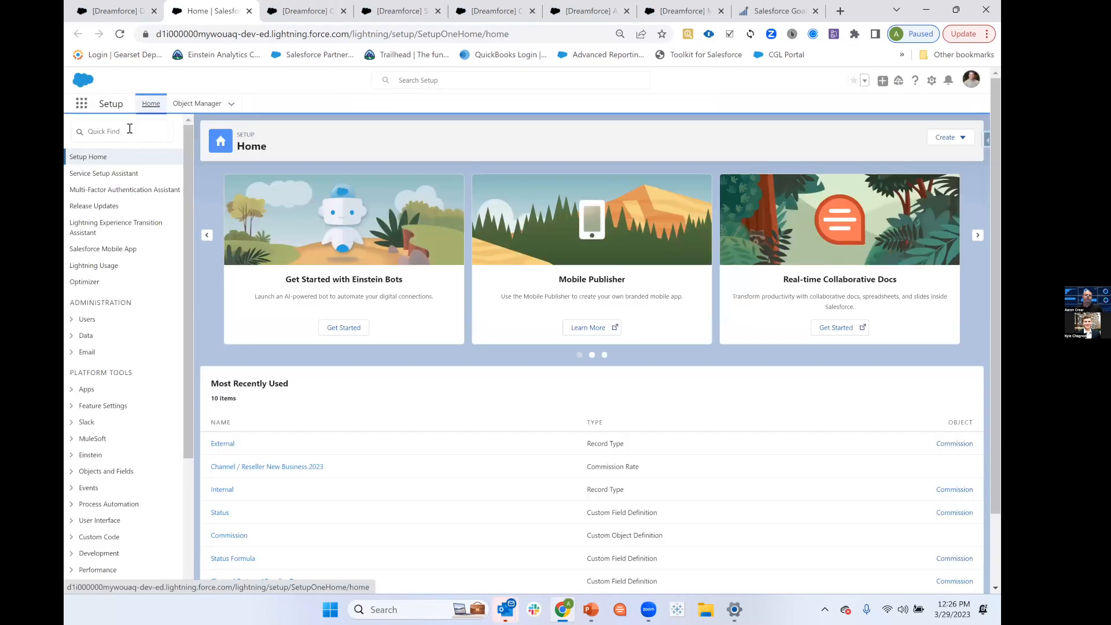
pyautogui.click(127, 130)
pyautogui.write('custom')
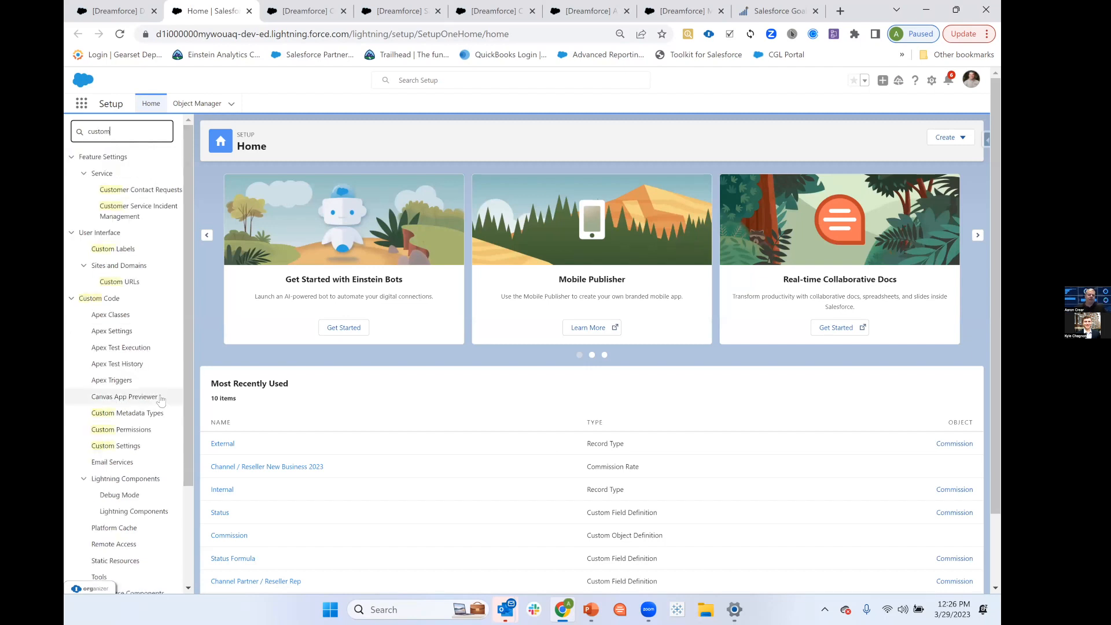
pyautogui.click(135, 417)
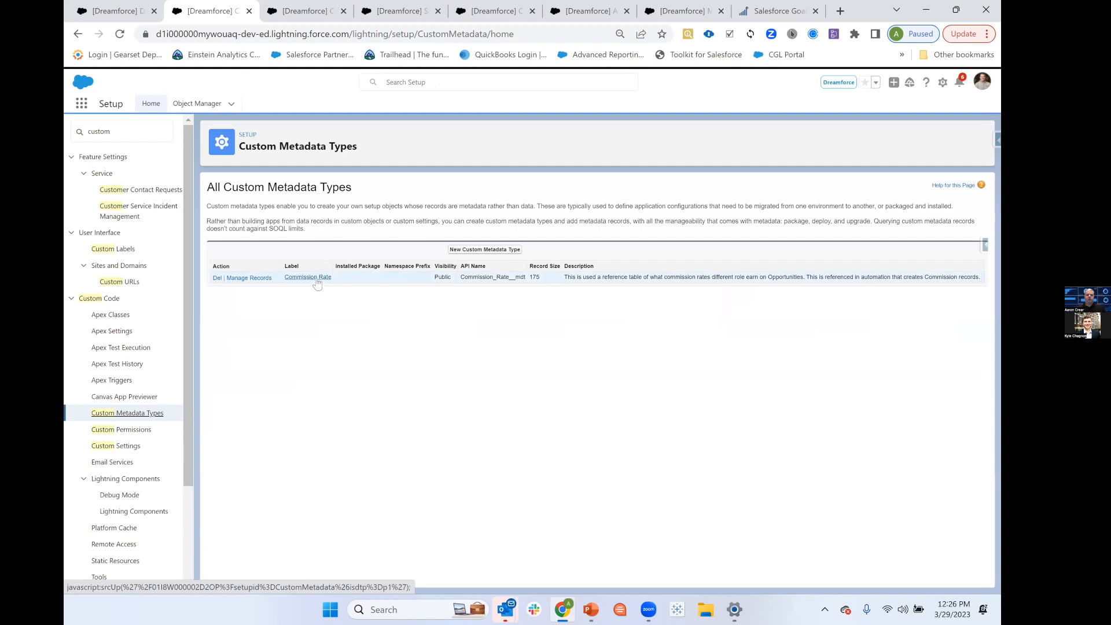
pyautogui.click(317, 278)
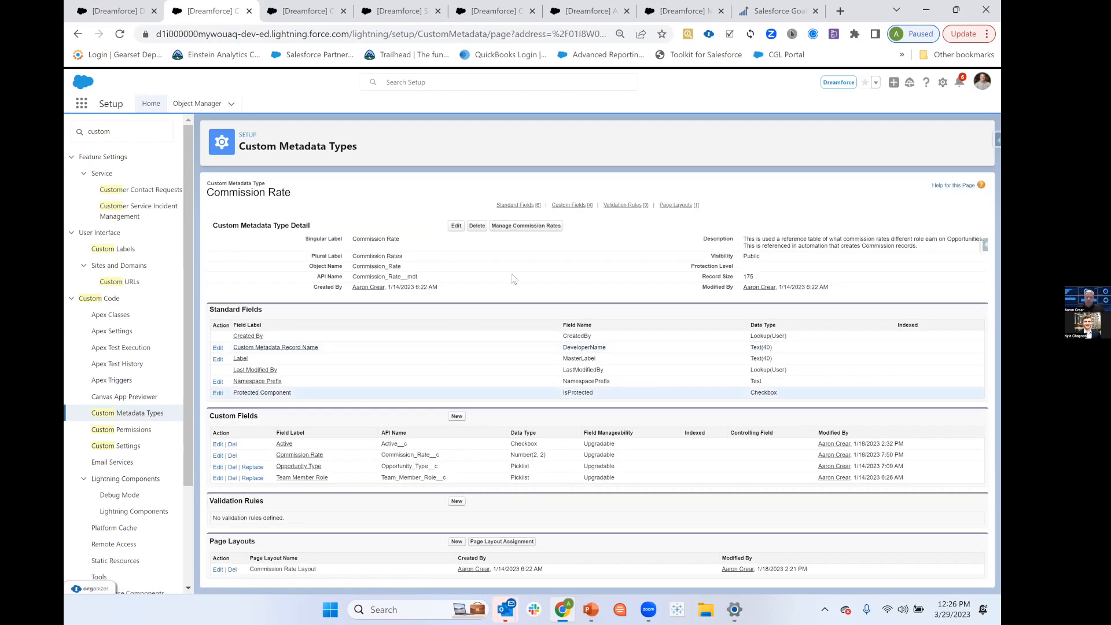
pyautogui.click(534, 227)
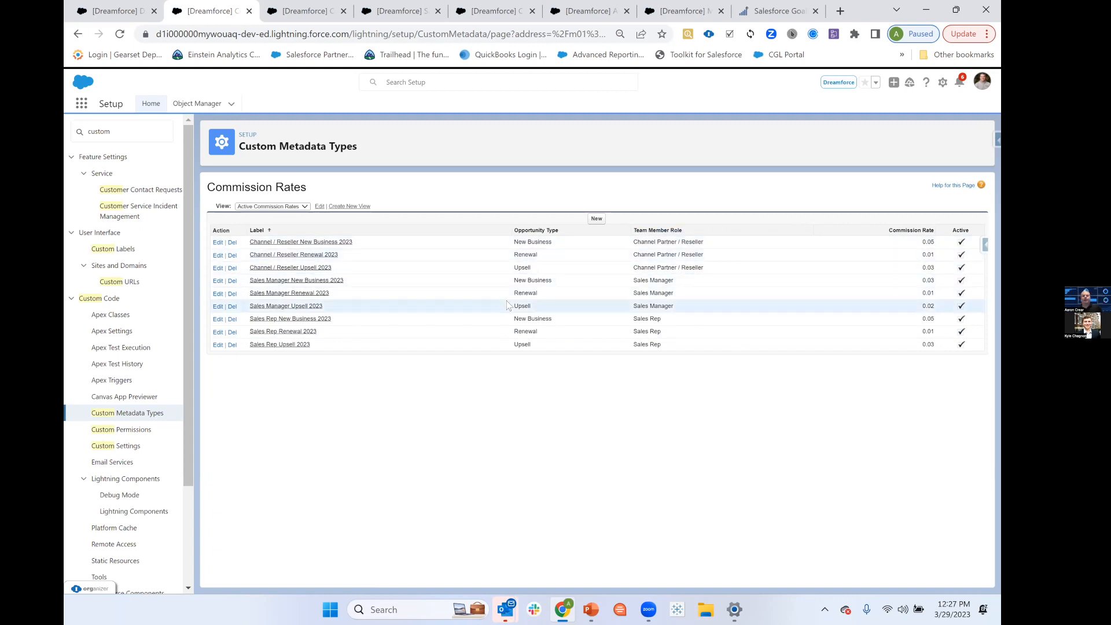
# Return to the Dashboard Dojo - 3 / 2023 opportunity and compare its commission rates, amounts and opportunity type.
pyautogui.click(115, 11)
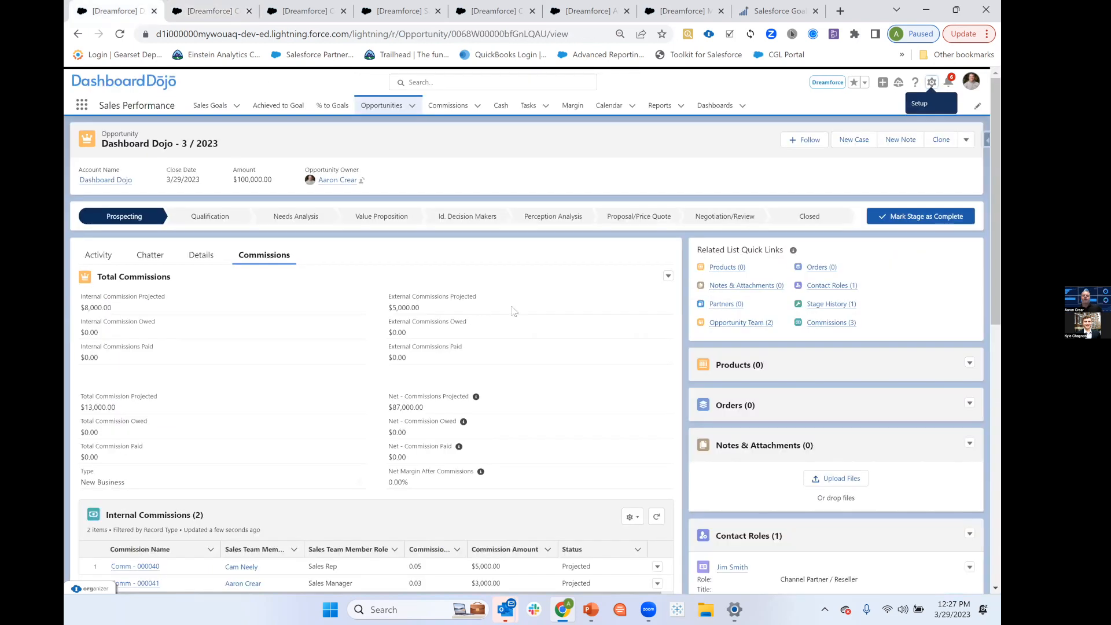
pyautogui.moveTo(996, 246); pyautogui.dragTo(997, 324)
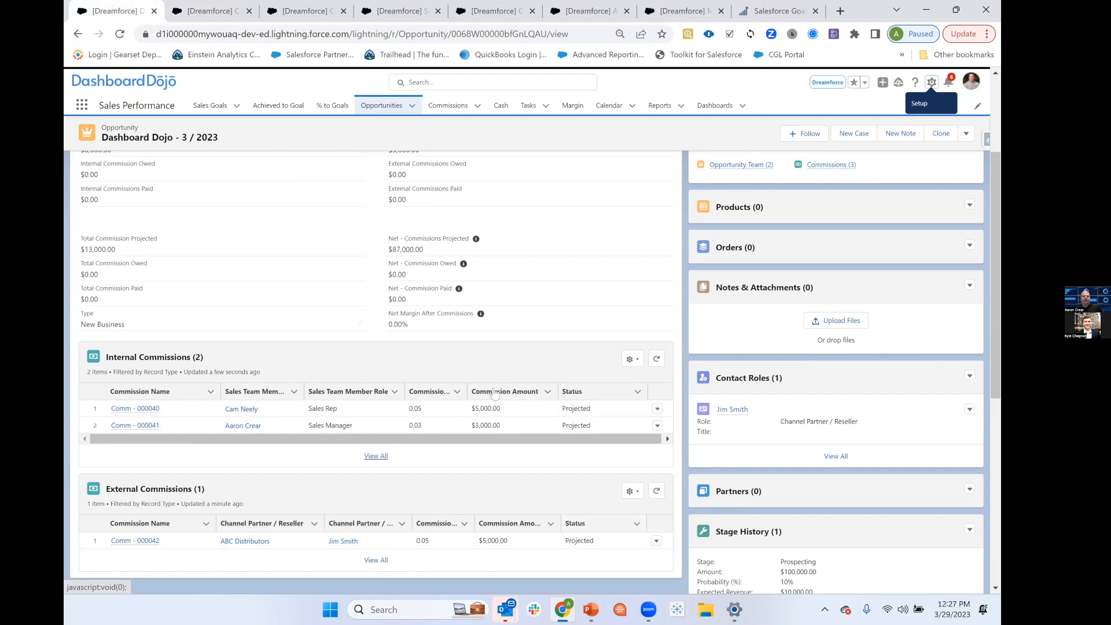
pyautogui.scroll(1, 460, 212)
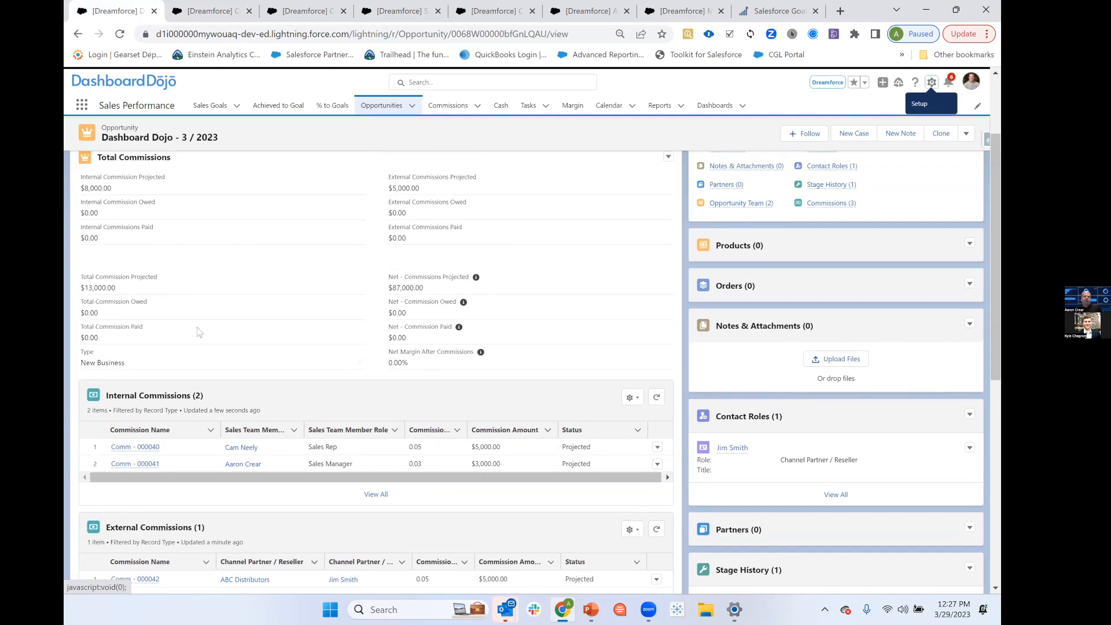
pyautogui.click(261, 429)
# Return to Setup, search for "flow" and open the list of all flows.
pyautogui.click(207, 14)
pyautogui.doubleClick(86, 138)
pyautogui.write('flow')
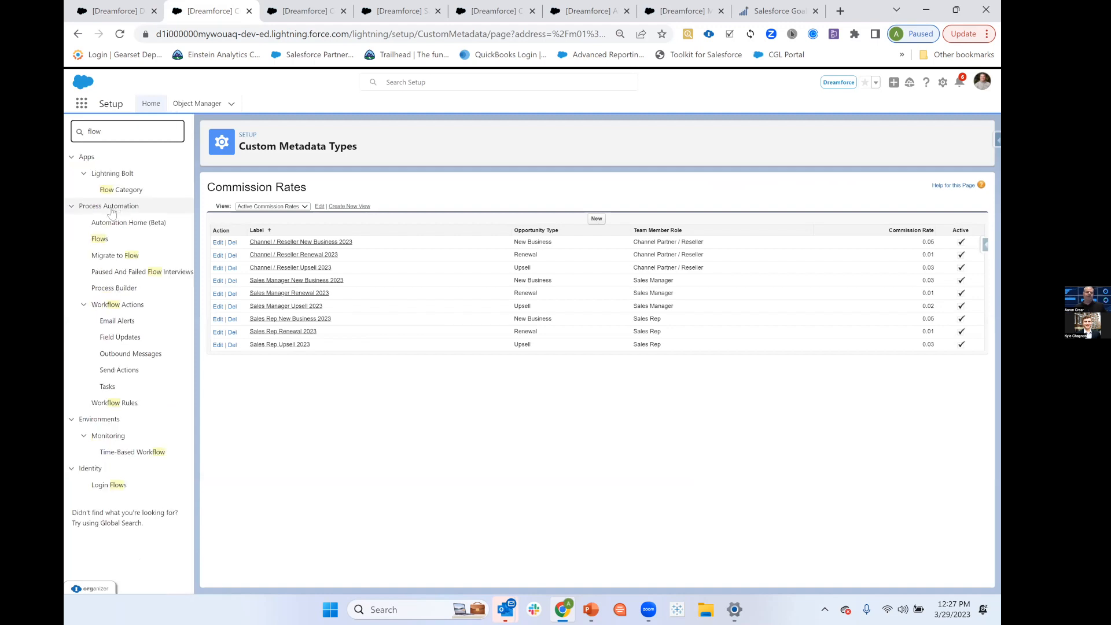
pyautogui.click(99, 239)
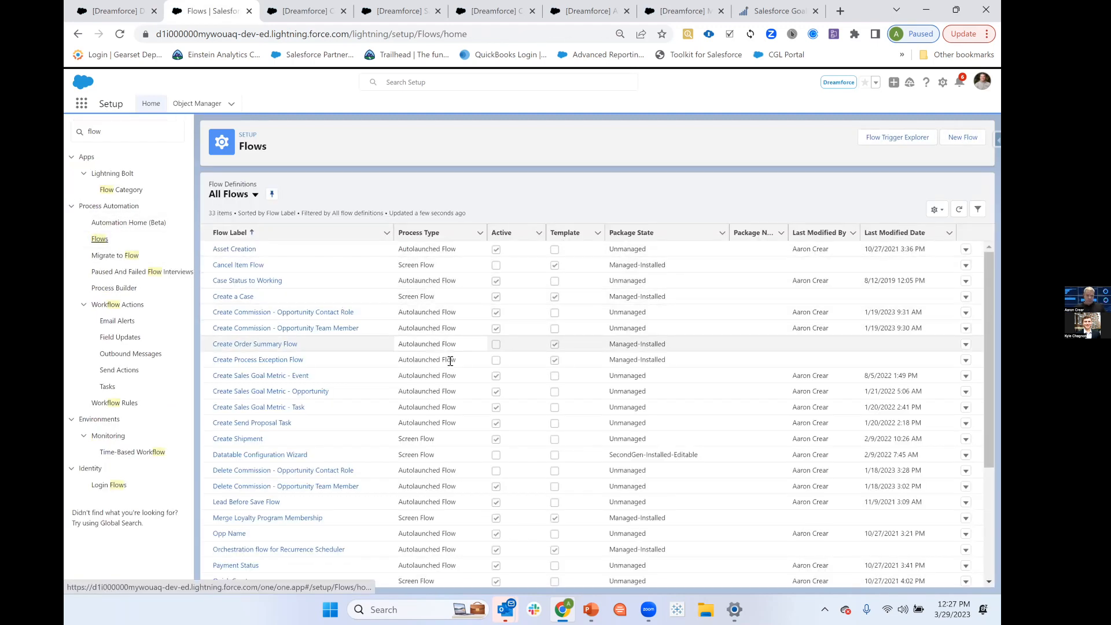
# Open the Create Commission - Opportunity Team Member flow and review its start object, trigger and entry conditions.
pyautogui.scroll(-1, 380, 361)
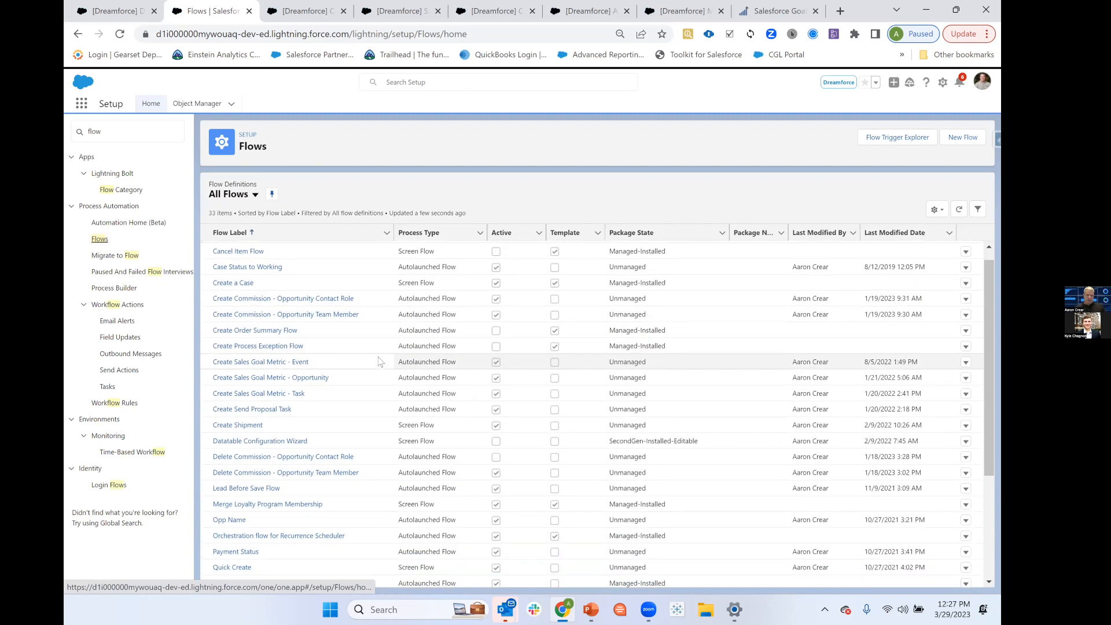
pyautogui.scroll(1, 379, 356)
pyautogui.click(245, 328)
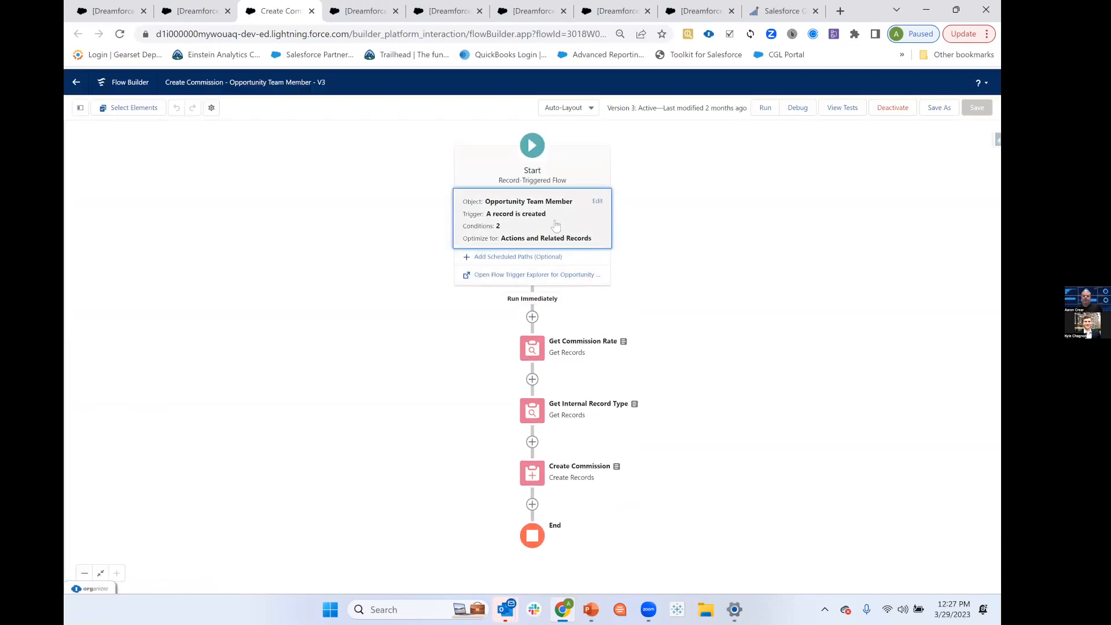
pyautogui.click(556, 225)
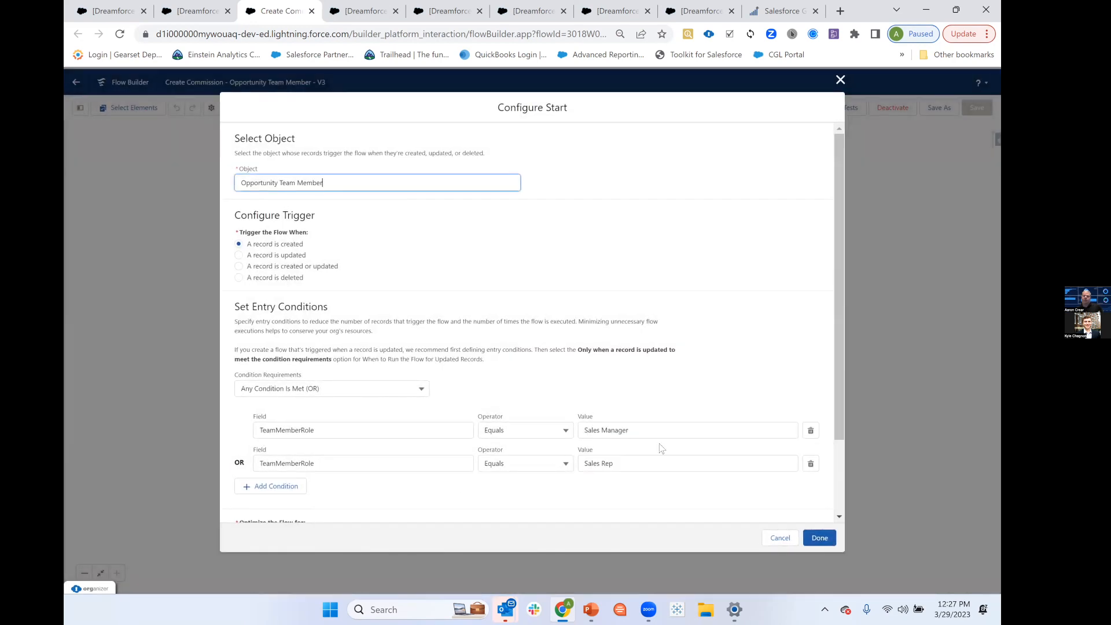
pyautogui.click(778, 539)
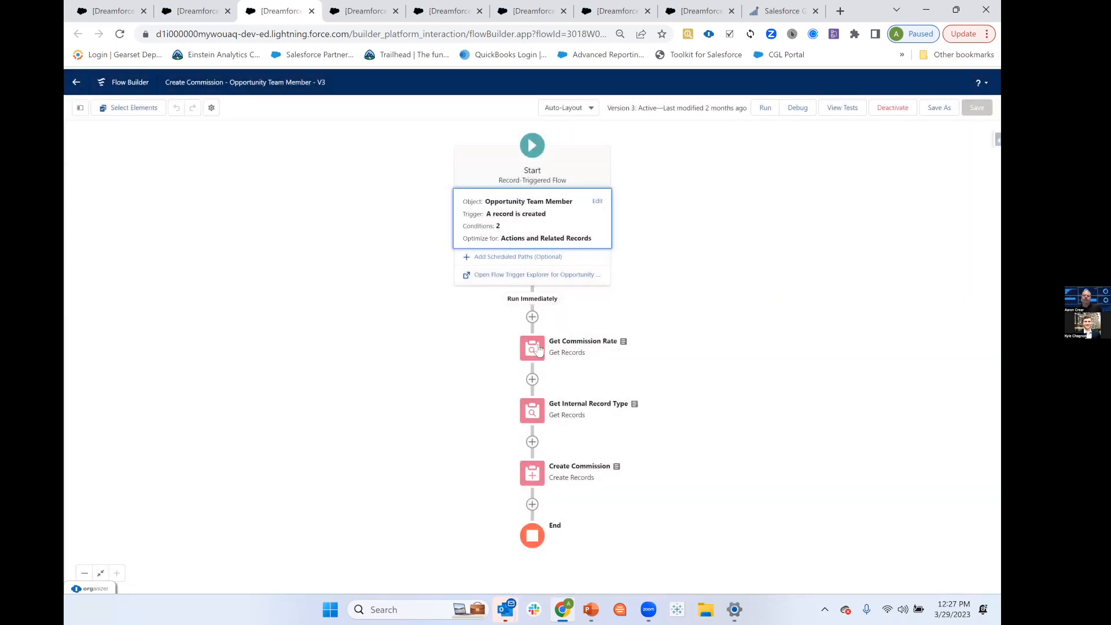
# Examine the Get Commission Rate element's filter conditions and record storage settings, leaving it without changes.
pyautogui.click(538, 349)
pyautogui.click(538, 349)
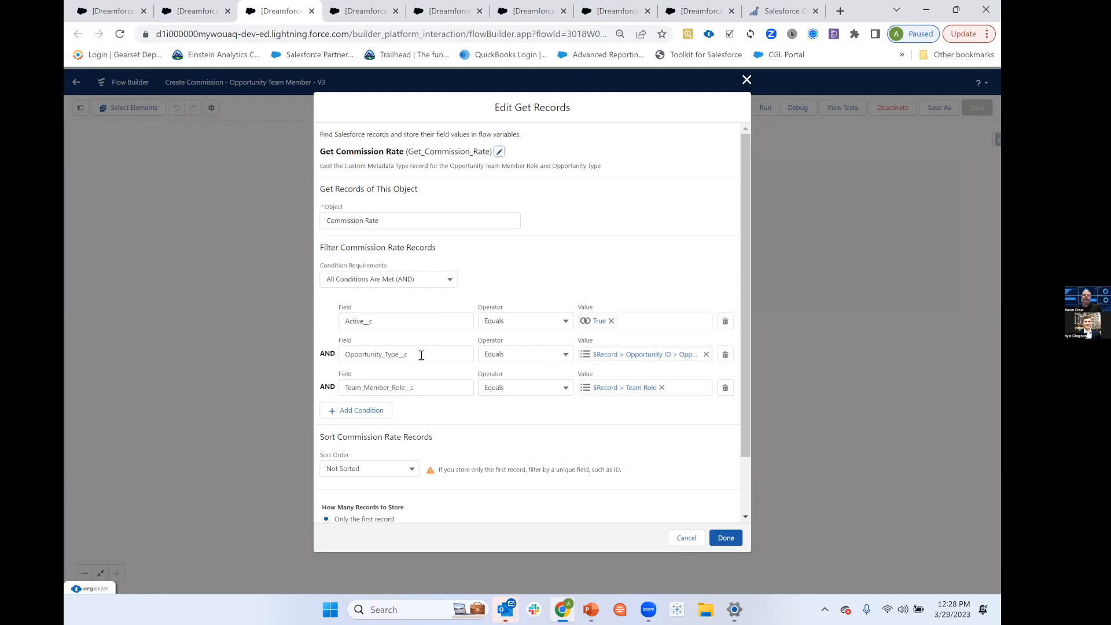
pyautogui.scroll(-1, 524, 421)
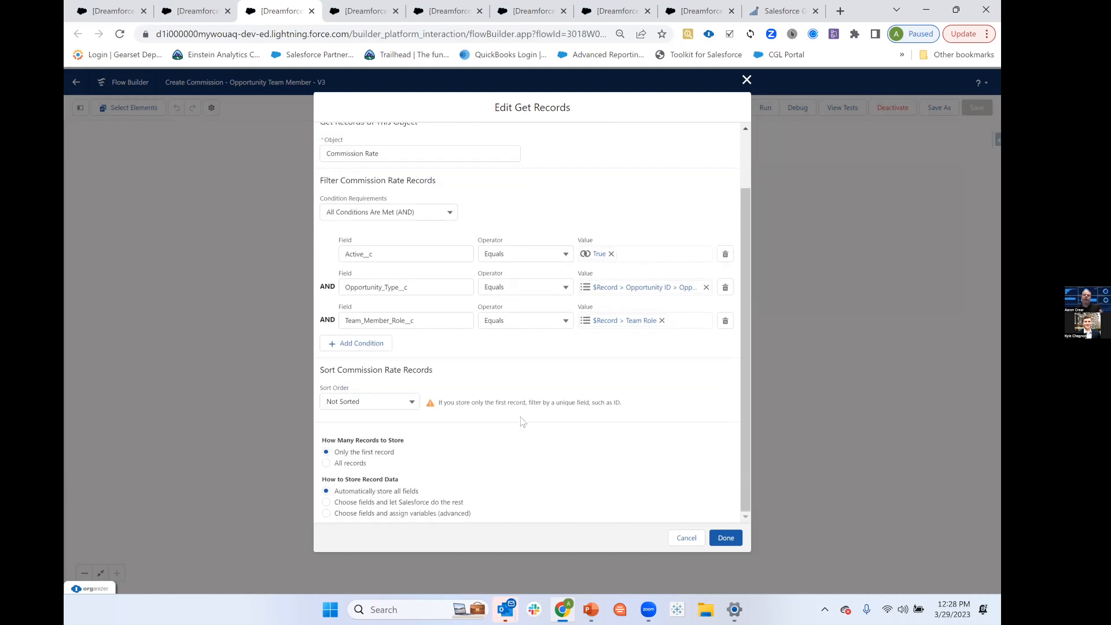
pyautogui.click(687, 538)
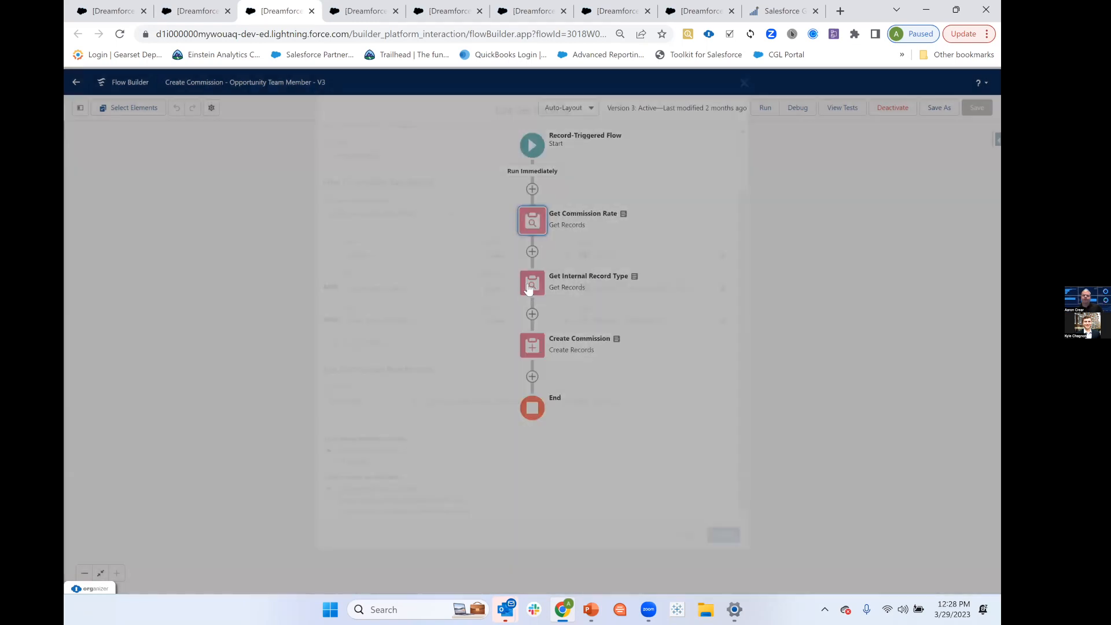
# Examine the Get Internal Record Type element's filter conditions and stored fields, leaving it without changes.
pyautogui.click(532, 285)
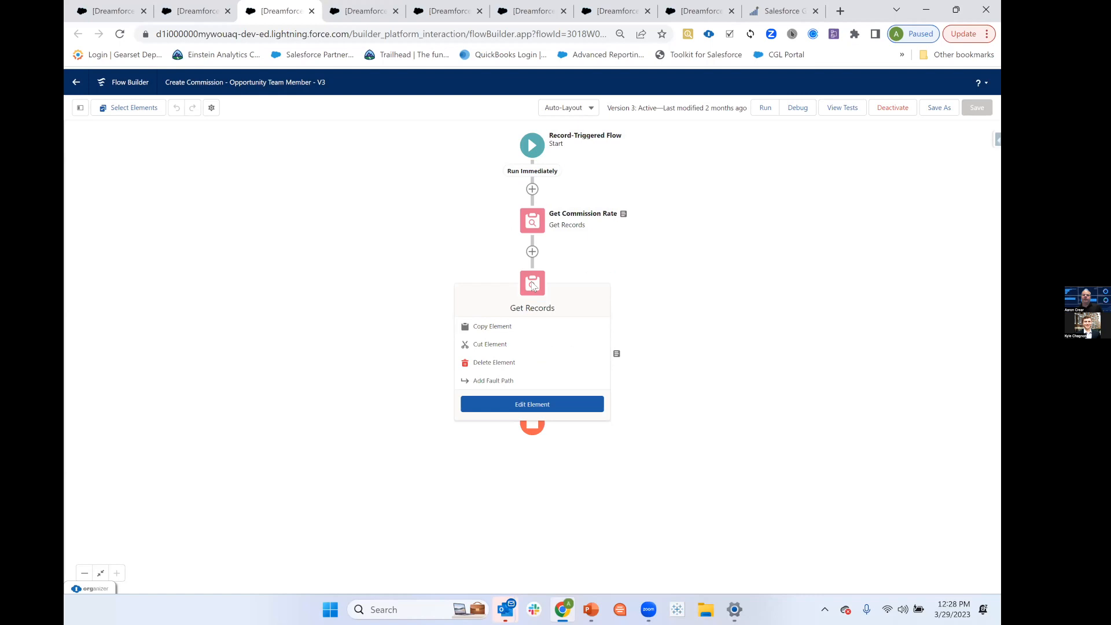
pyautogui.click(532, 404)
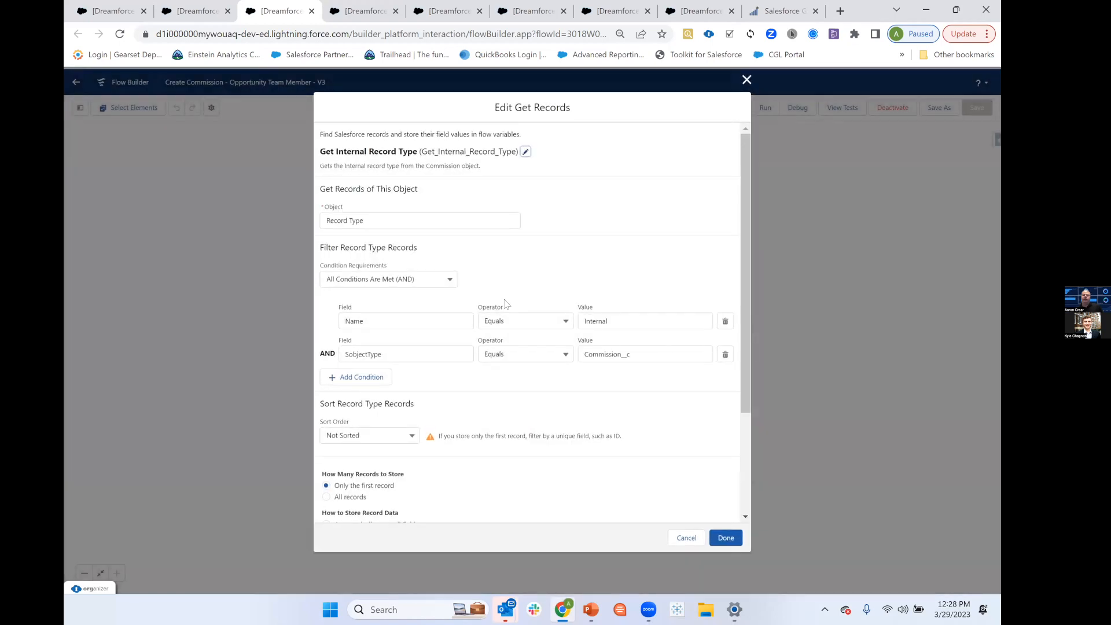
pyautogui.scroll(-2, 522, 273)
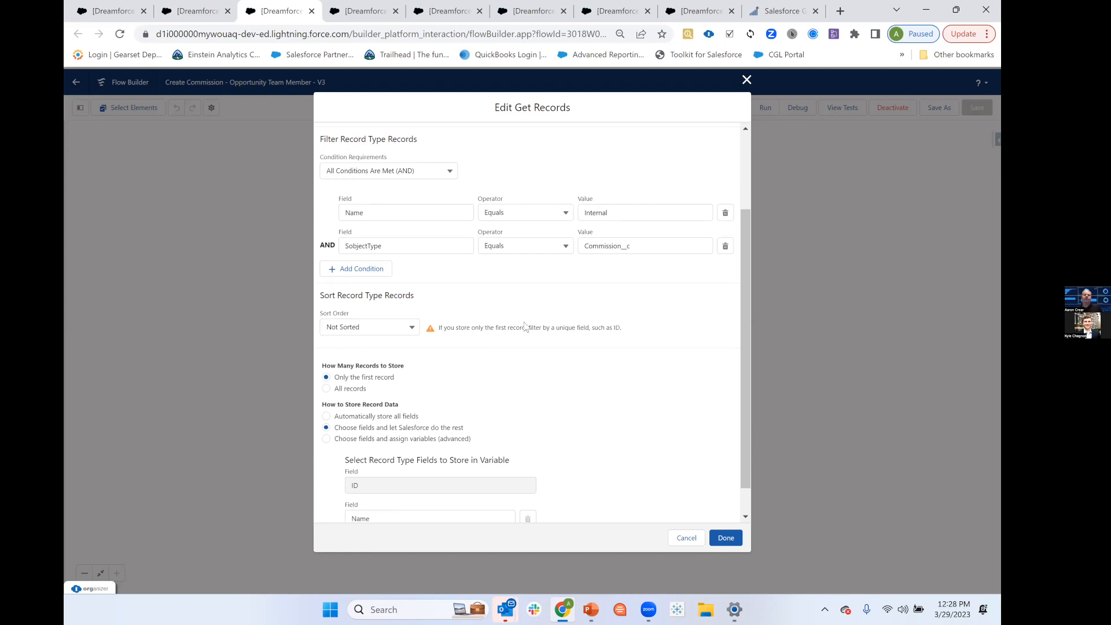
pyautogui.scroll(-1, 527, 327)
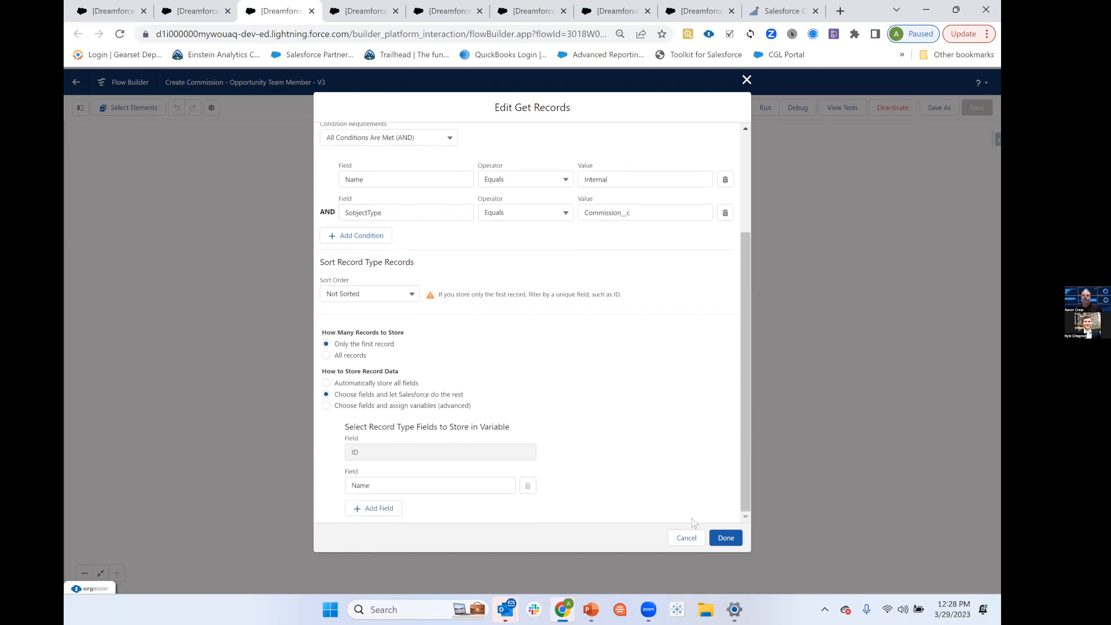
pyautogui.click(687, 537)
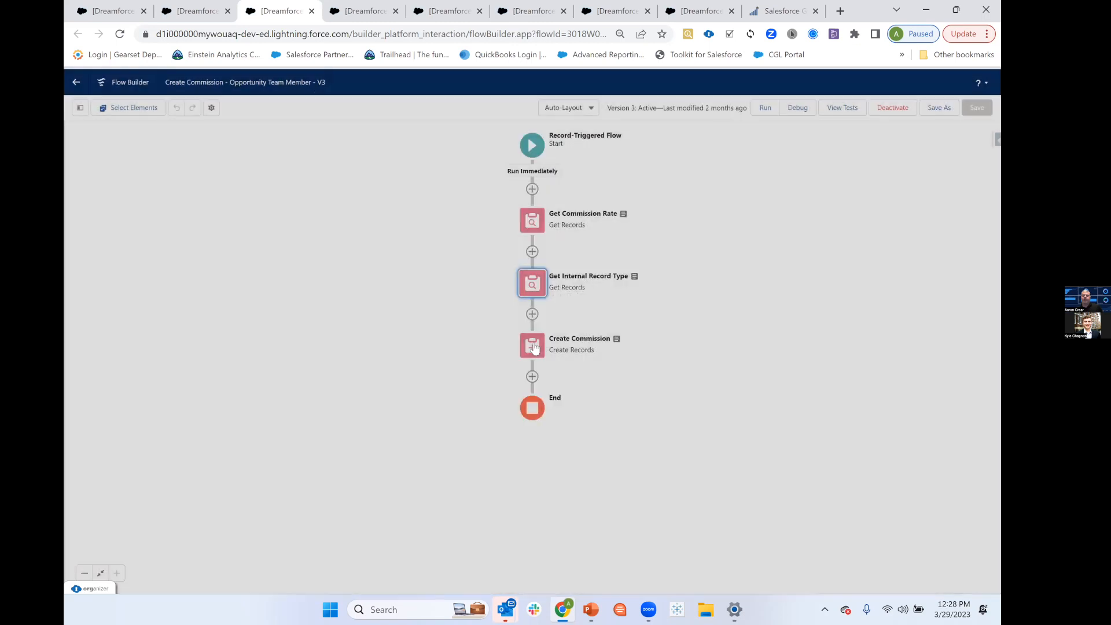
# Examine the field values that the Create Commission element assigns to the new Commission record, leaving it without changes.
pyautogui.doubleClick(533, 346)
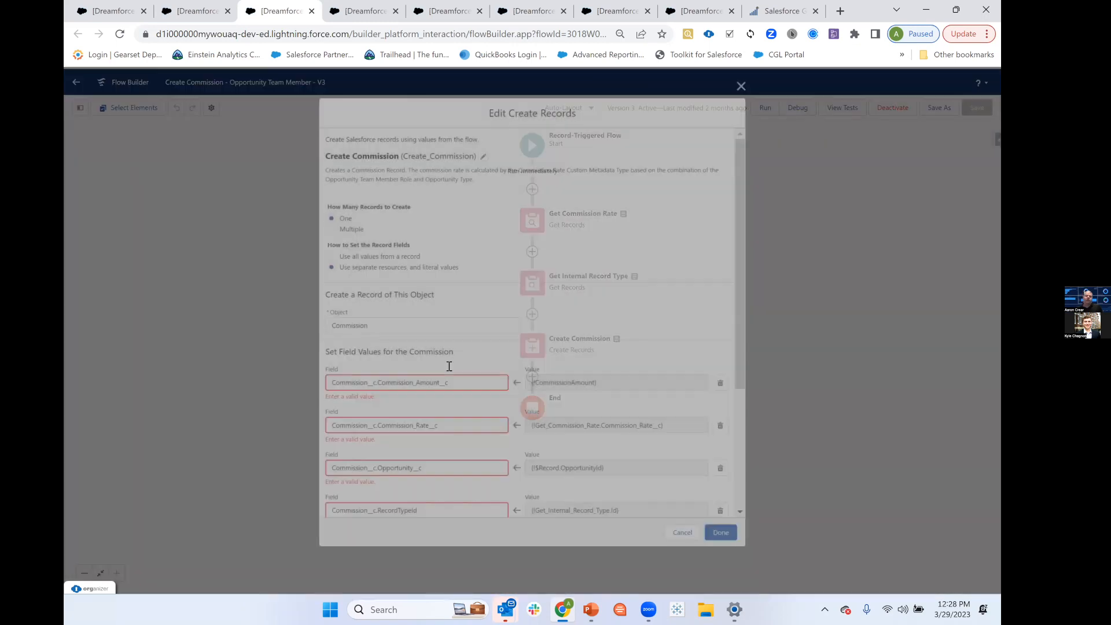
pyautogui.scroll(-3, 497, 300)
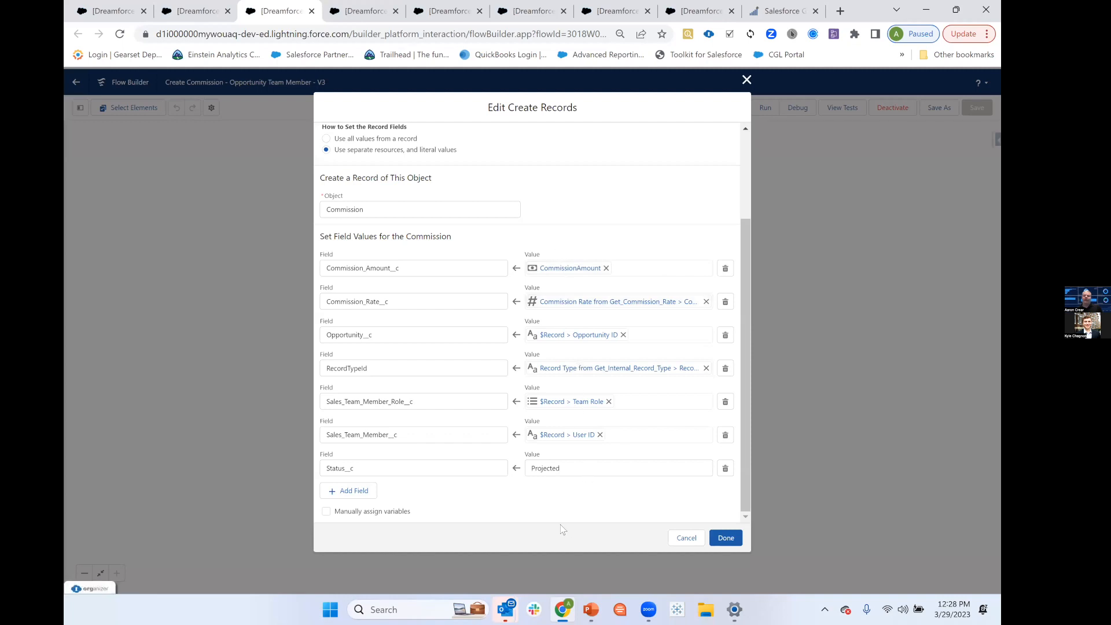
pyautogui.click(686, 538)
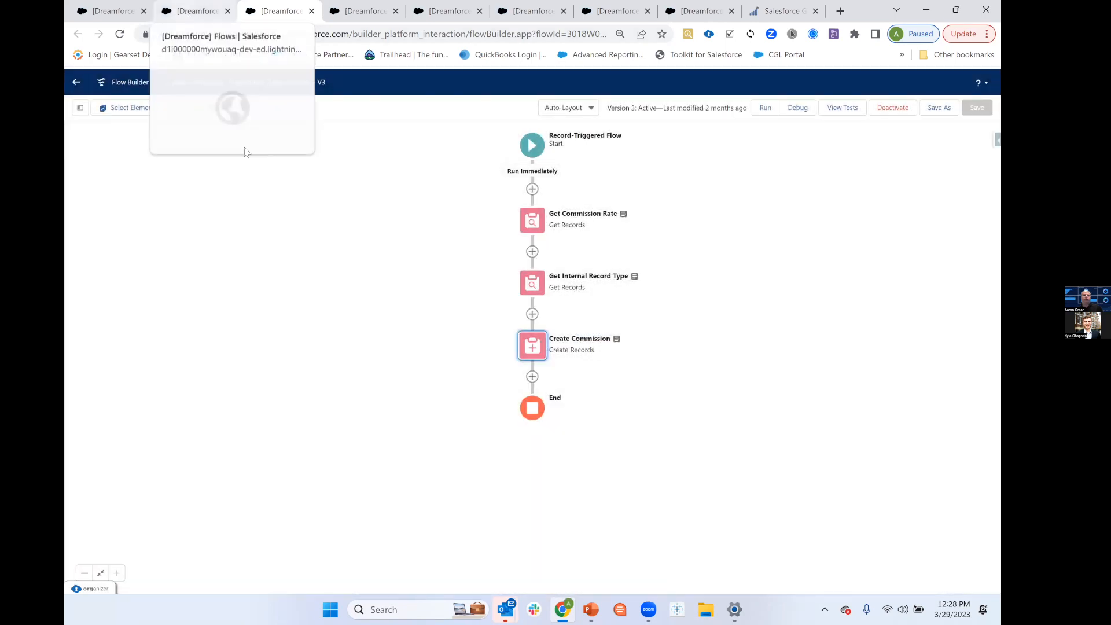
# From the flow list, open the Delete Commission - Opportunity Team Member flow and review its start trigger and entry conditions.
pyautogui.click(196, 11)
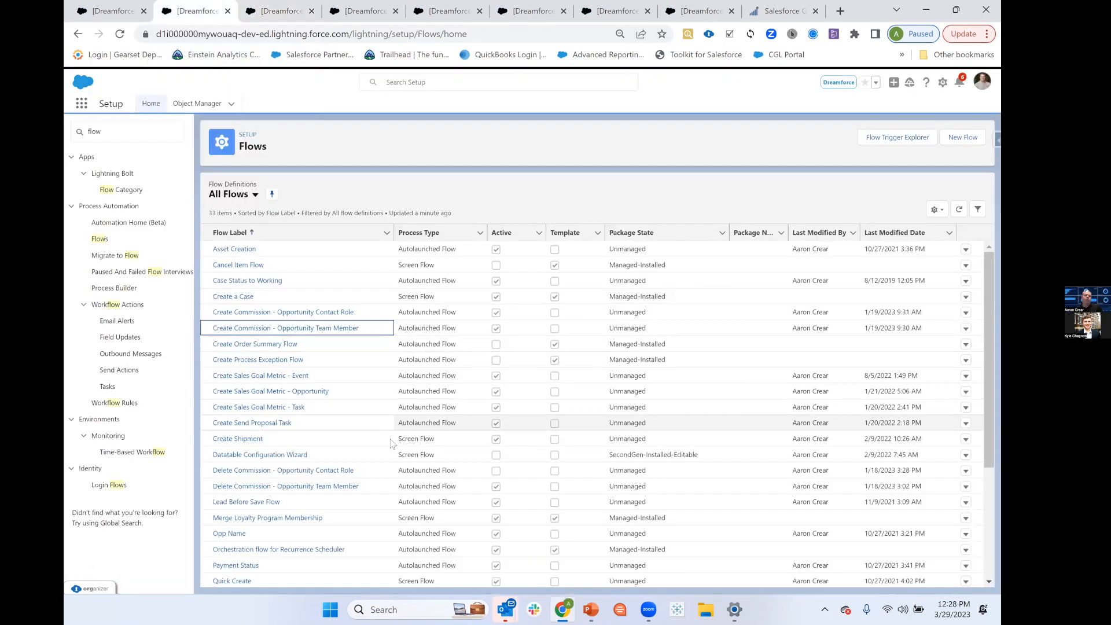
pyautogui.click(284, 486)
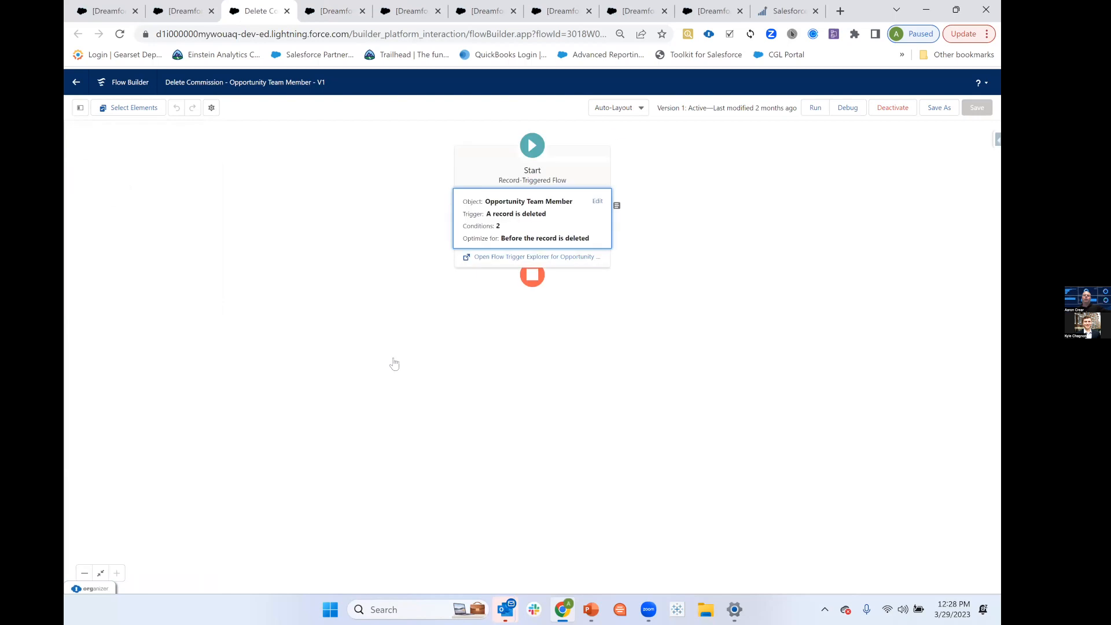
pyautogui.click(542, 230)
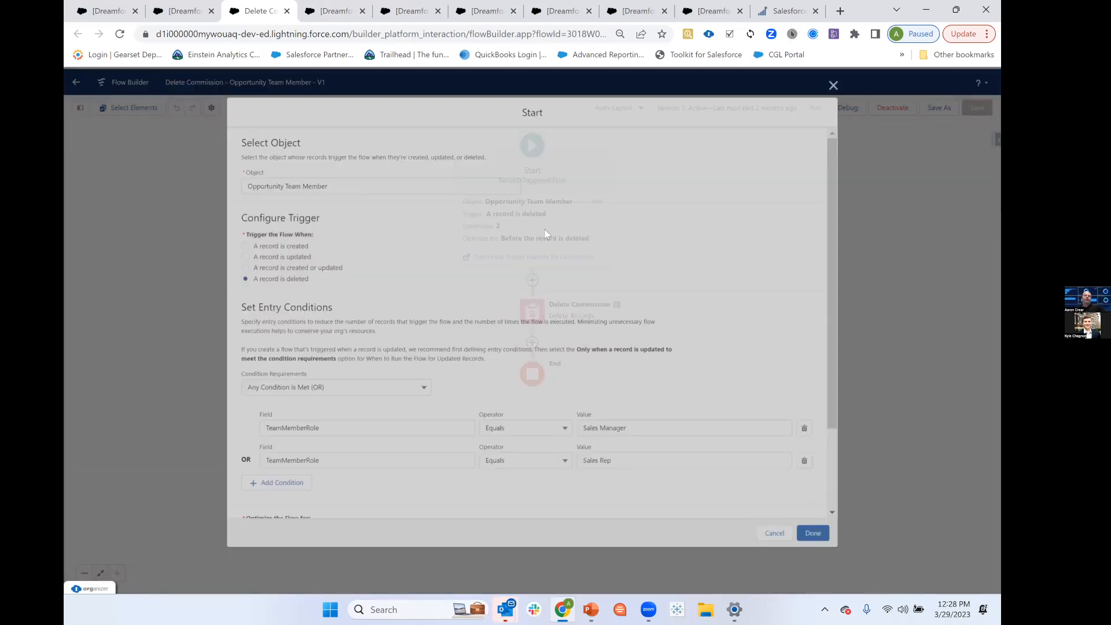
pyautogui.scroll(-3, 559, 247)
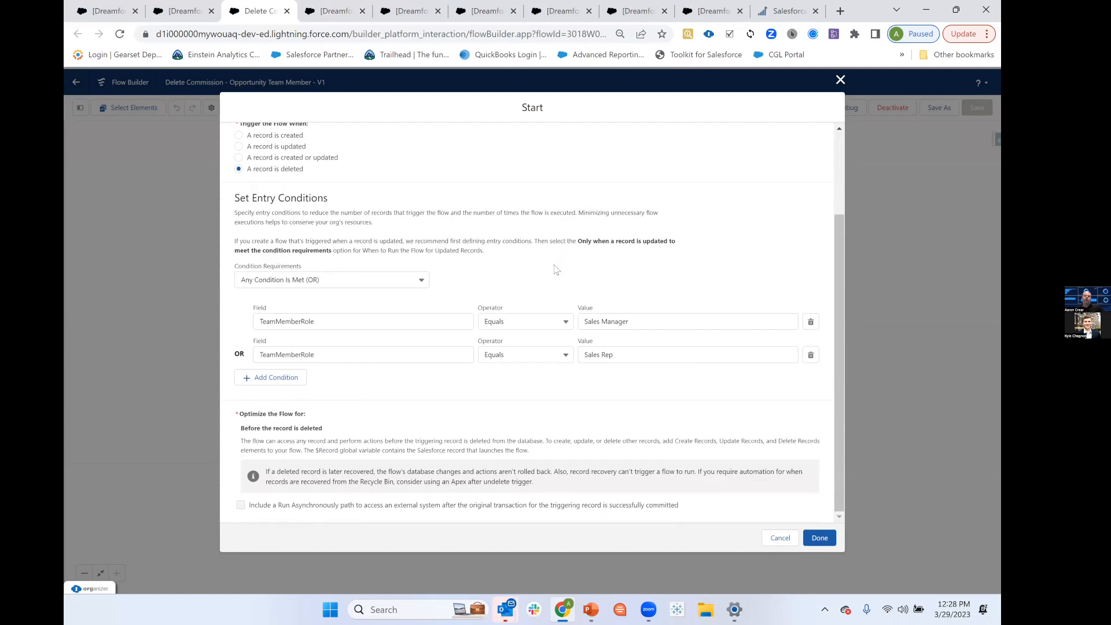
pyautogui.click(780, 537)
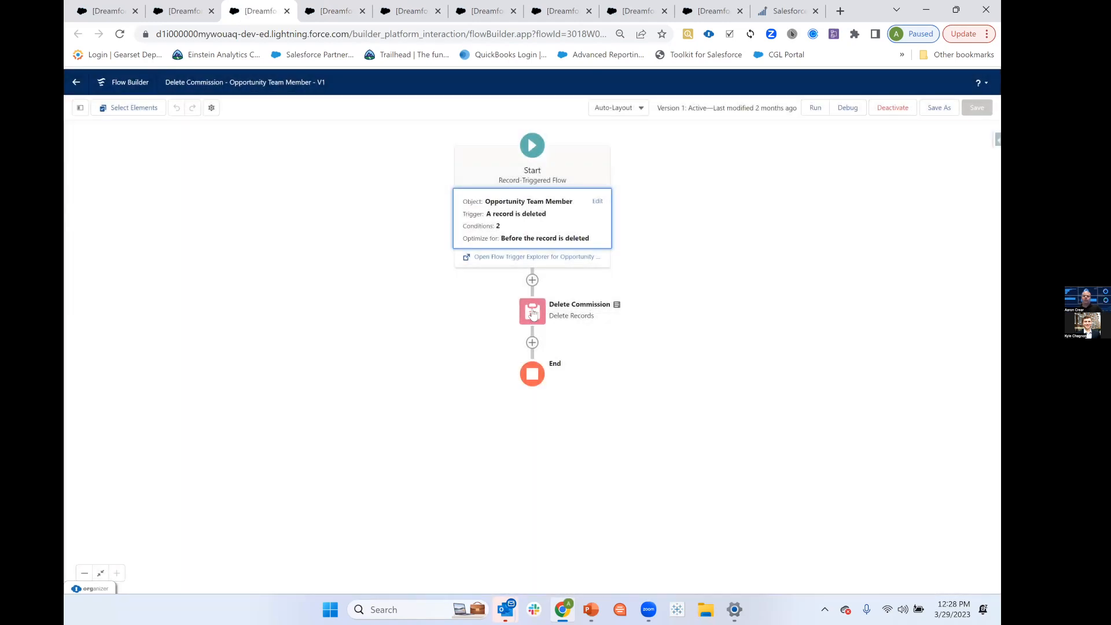
# Examine the Delete Commission element's object and filter conditions, leaving it without changes.
pyautogui.click(524, 313)
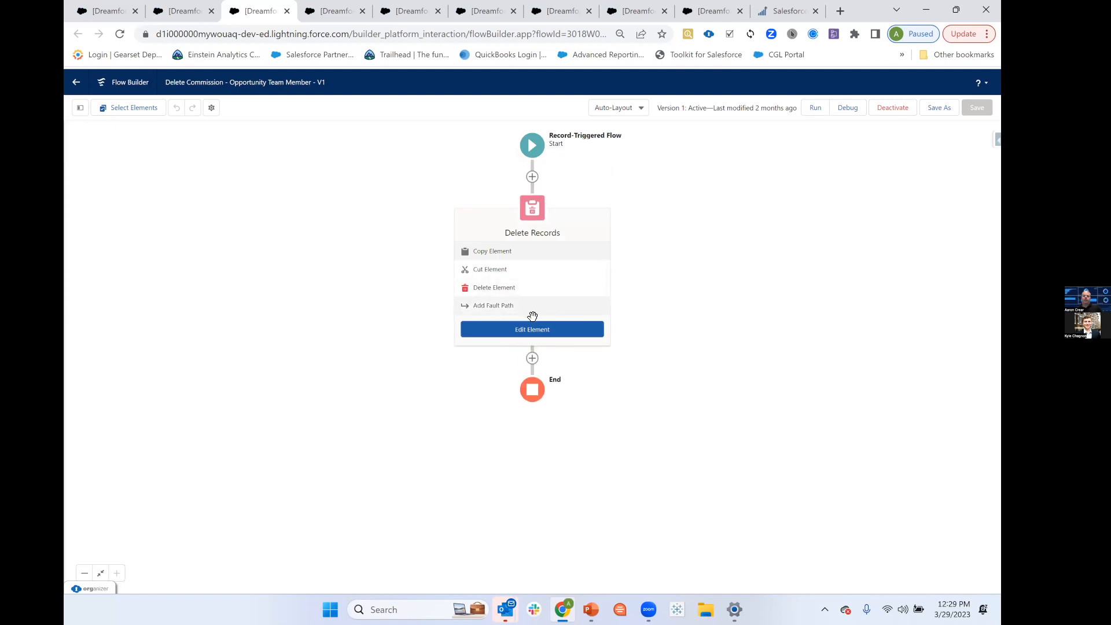
pyautogui.doubleClick(536, 204)
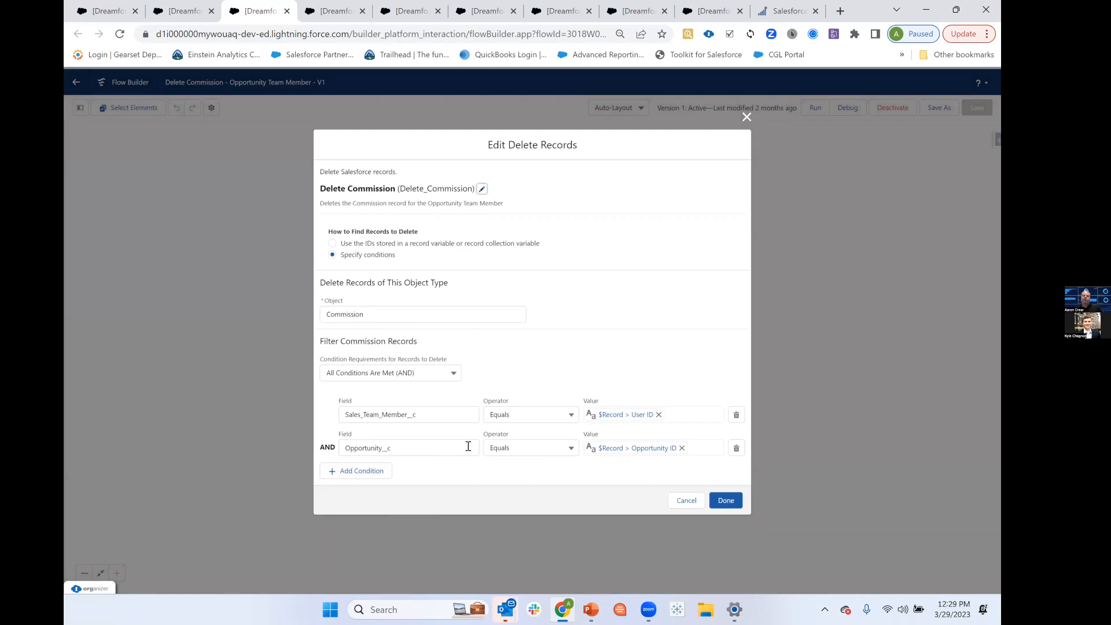
pyautogui.click(687, 501)
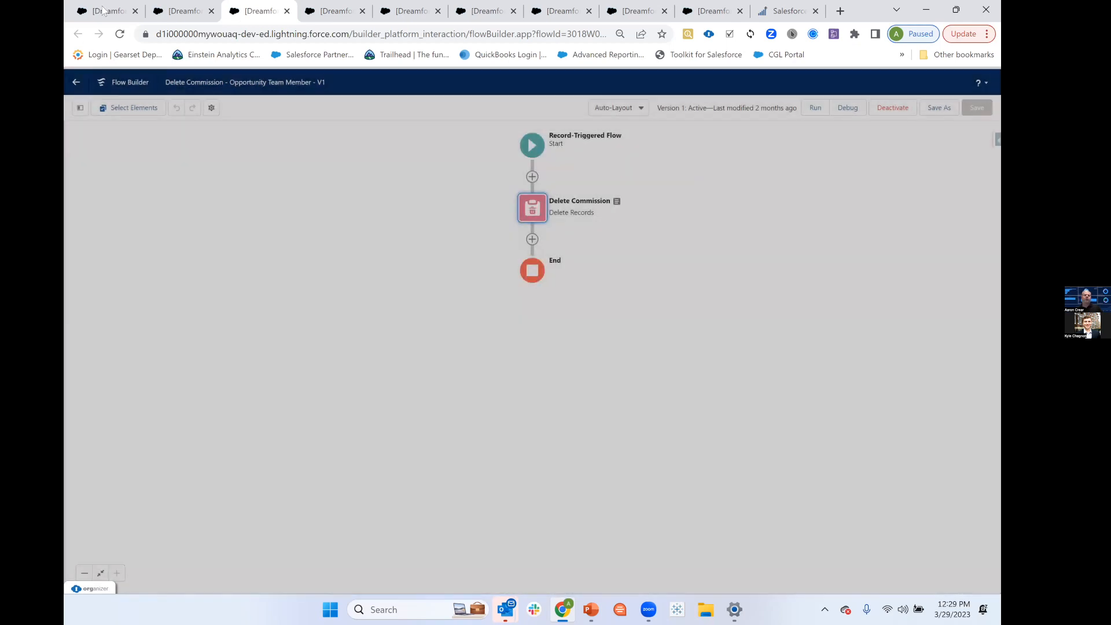
# Return to the Dashboard Dojo - 3 / 2023 opportunity and review its commission totals, the commission amounts and the related products.
pyautogui.click(102, 10)
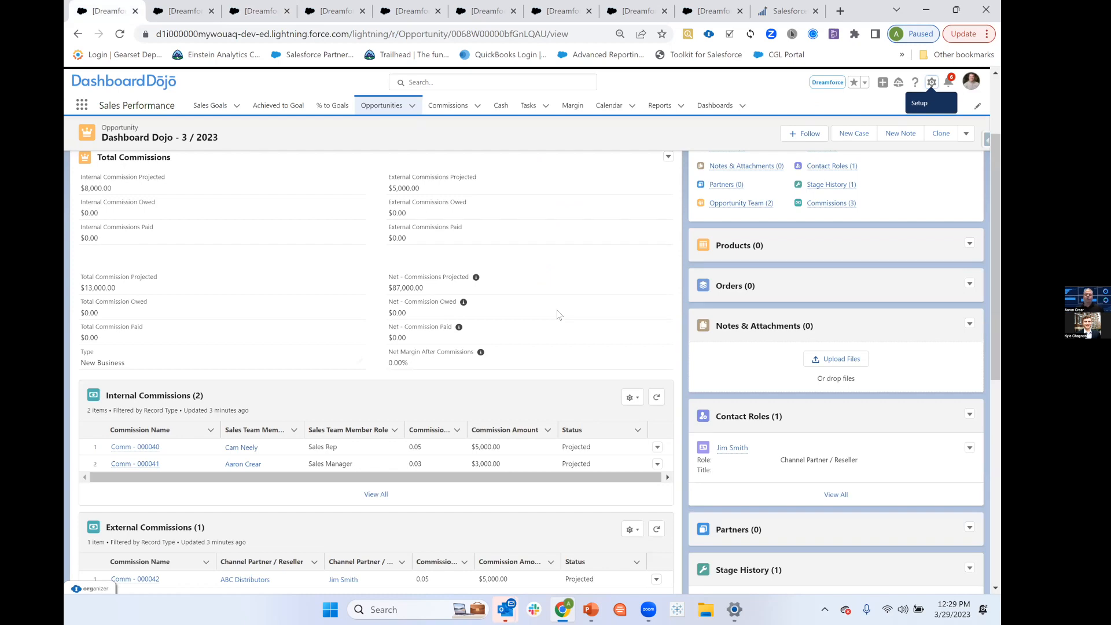
pyautogui.scroll(2, 560, 330)
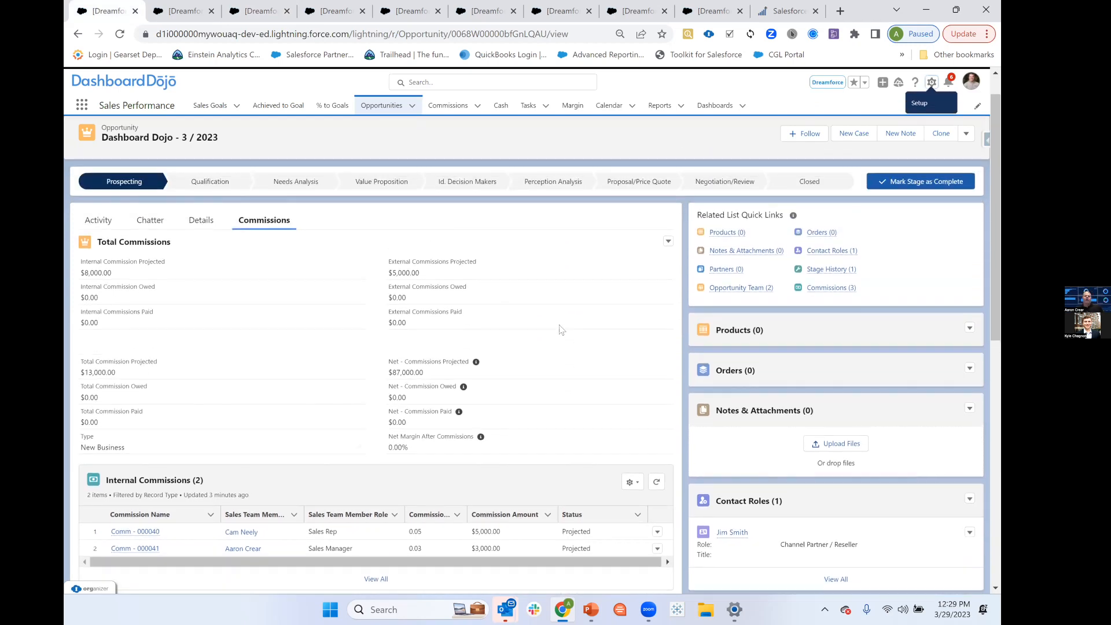
pyautogui.scroll(-1, 535, 305)
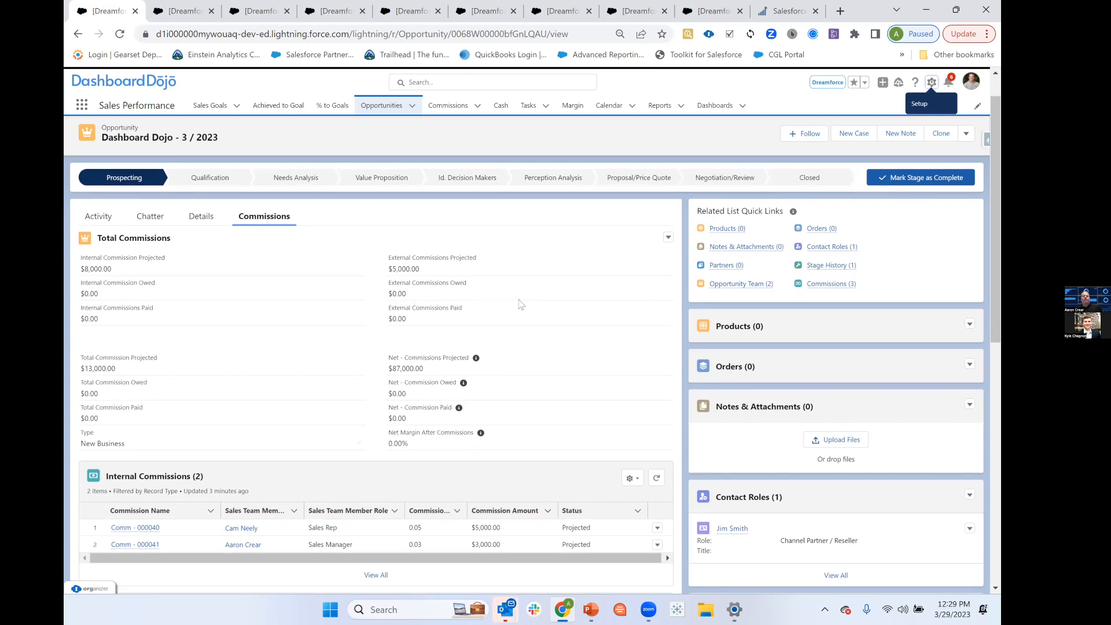
pyautogui.scroll(-2, 520, 305)
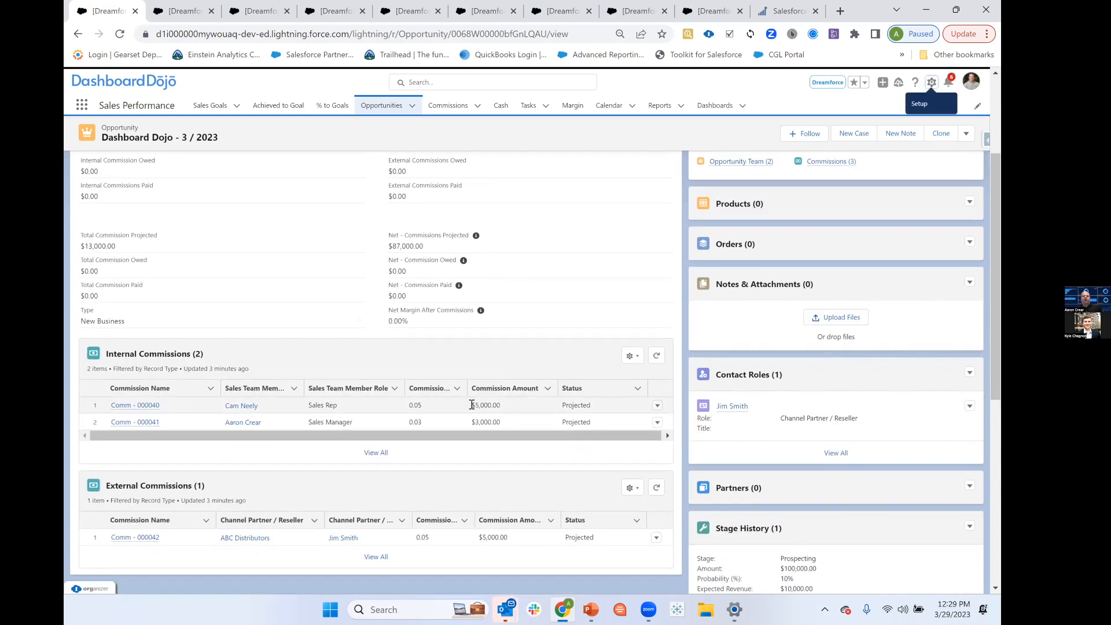
pyautogui.moveTo(471, 405); pyautogui.dragTo(502, 407)
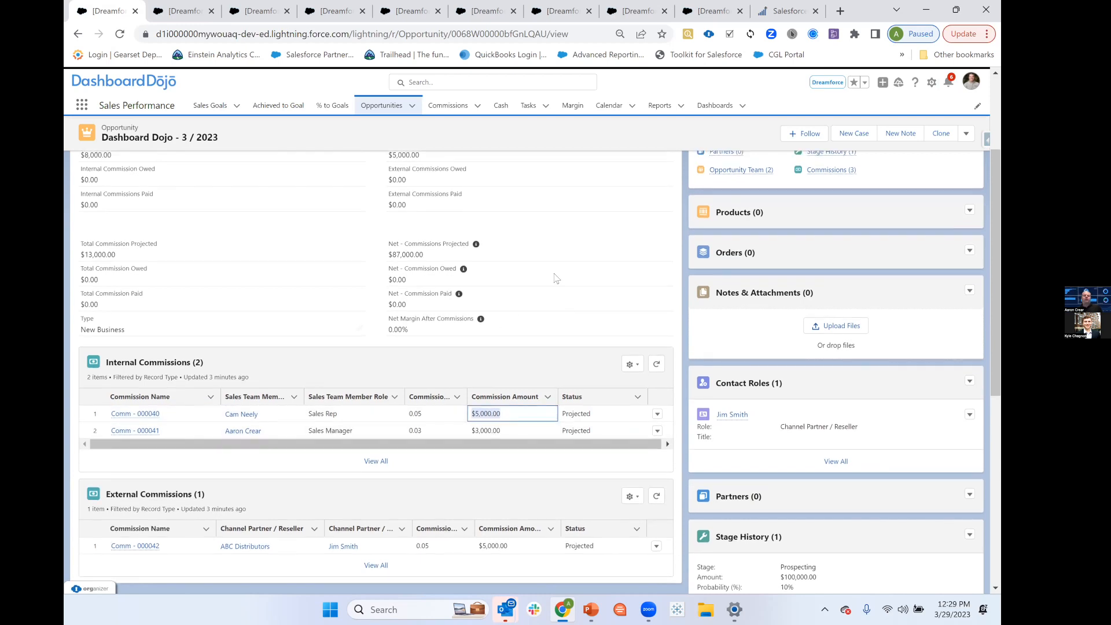
pyautogui.scroll(3, 580, 273)
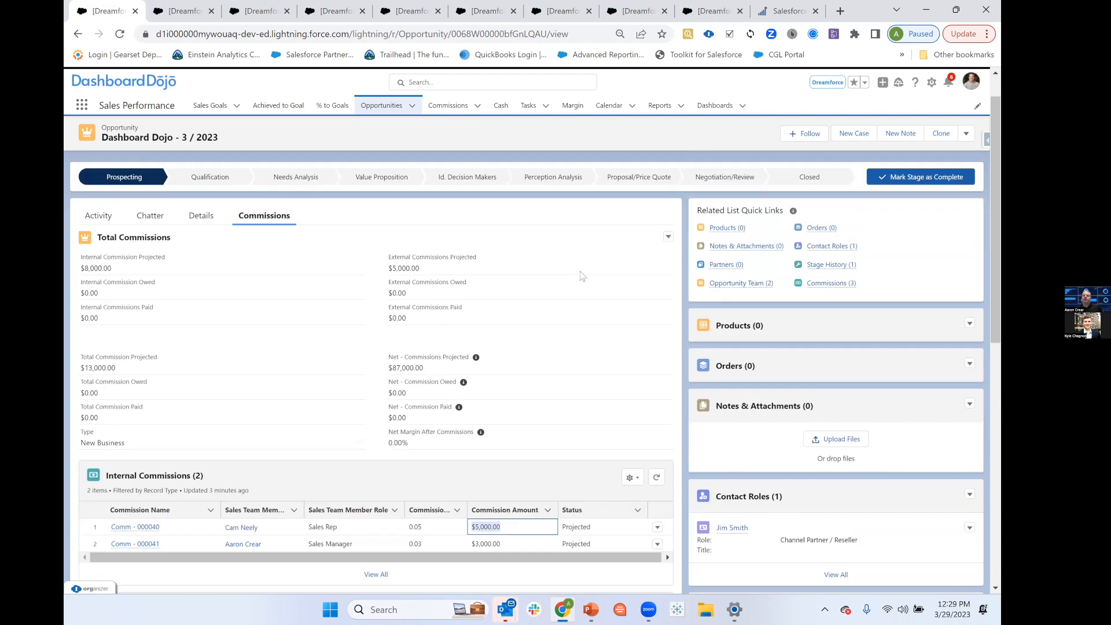
pyautogui.moveTo(712, 271)
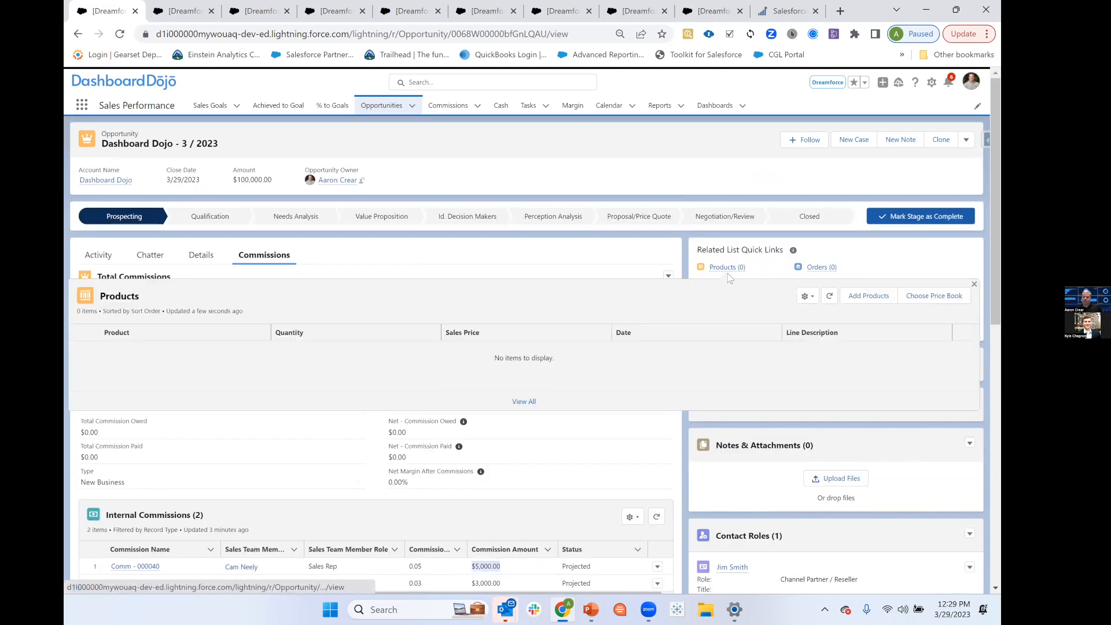
pyautogui.scroll(-3, 495, 440)
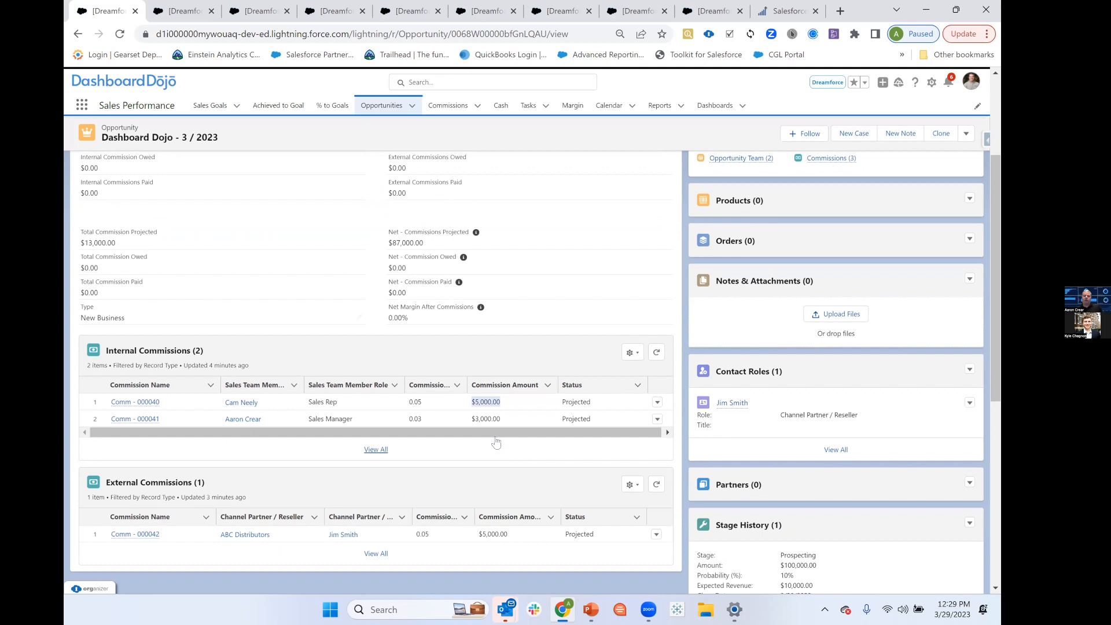
pyautogui.scroll(3, 549, 370)
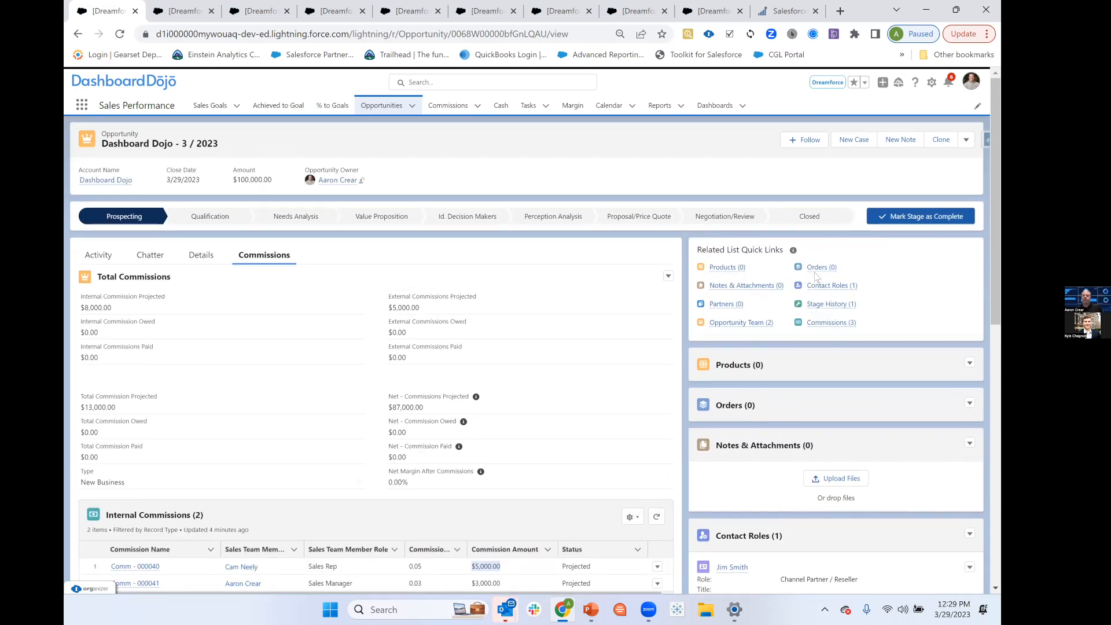
# Start adding products to the opportunity, selecting GenWatt Diesel 1000kW and GenWatt Diesel 200kW from the Standard price book.
pyautogui.click(852, 296)
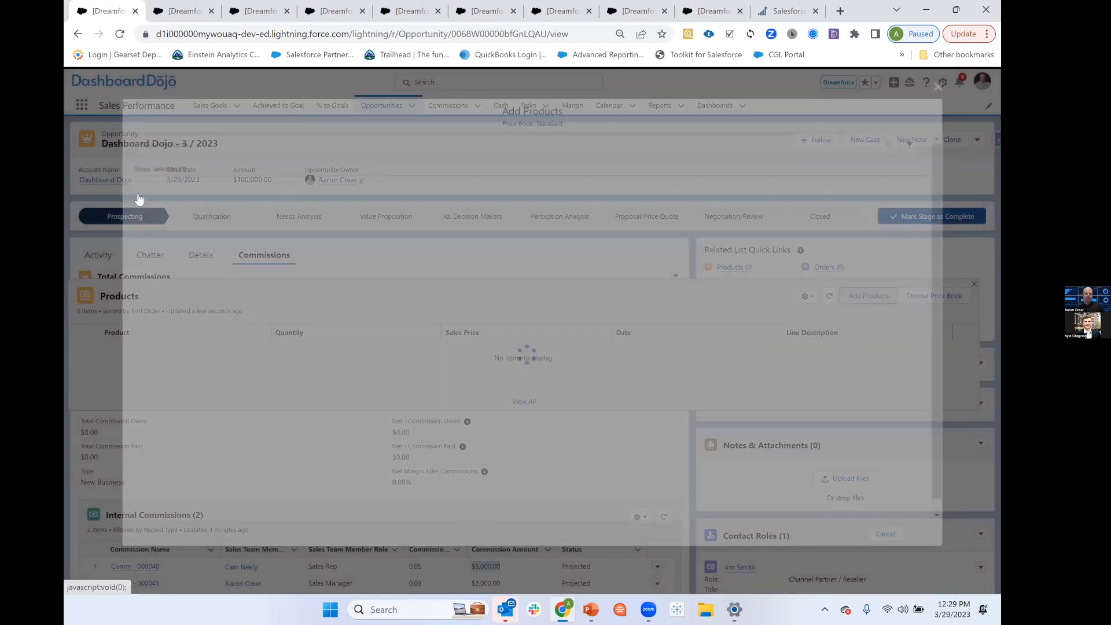
pyautogui.click(135, 195)
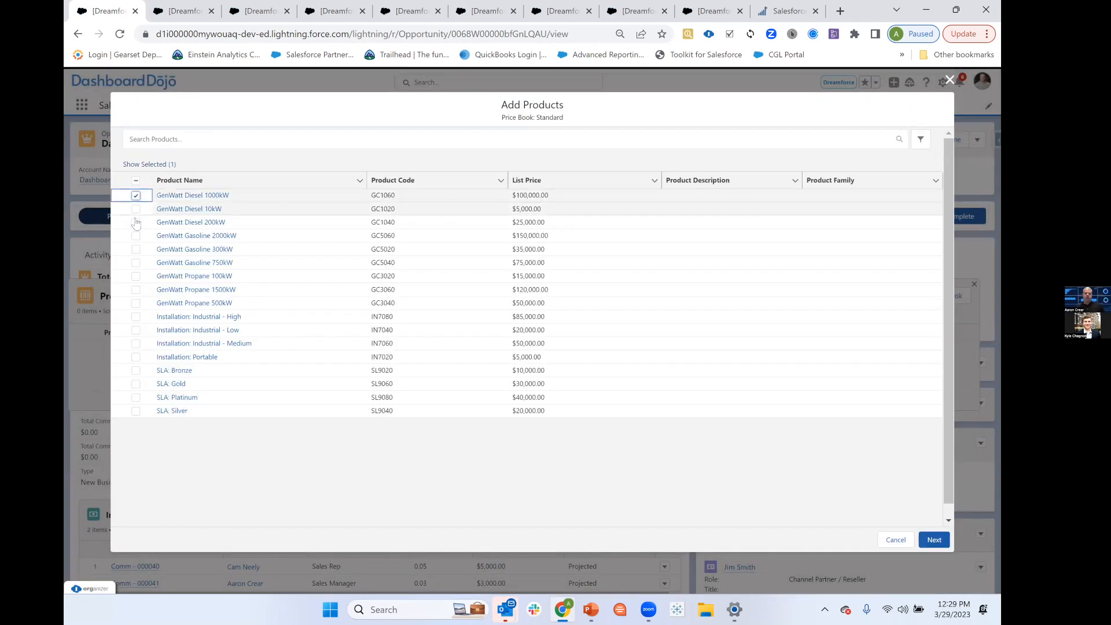
pyautogui.click(933, 539)
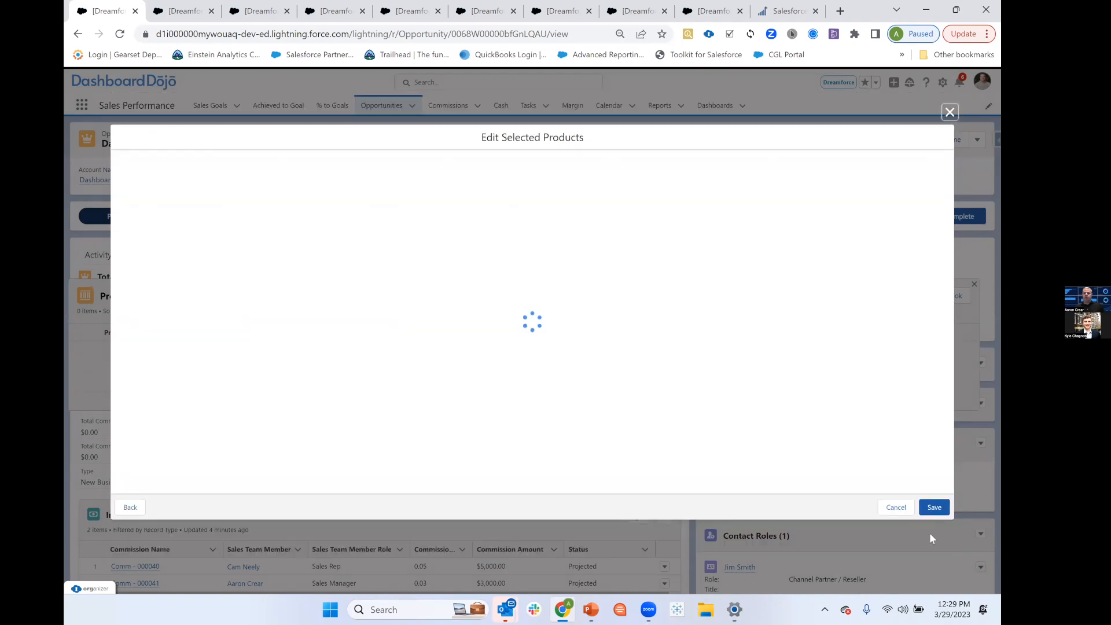
# Set the quantity of GenWatt Diesel 1000kW and GenWatt Diesel 200kW to 1 each and save the products to the opportunity.
pyautogui.click(365, 175)
pyautogui.write('1')
pyautogui.click(340, 245)
pyautogui.click(325, 189)
pyautogui.write('1')
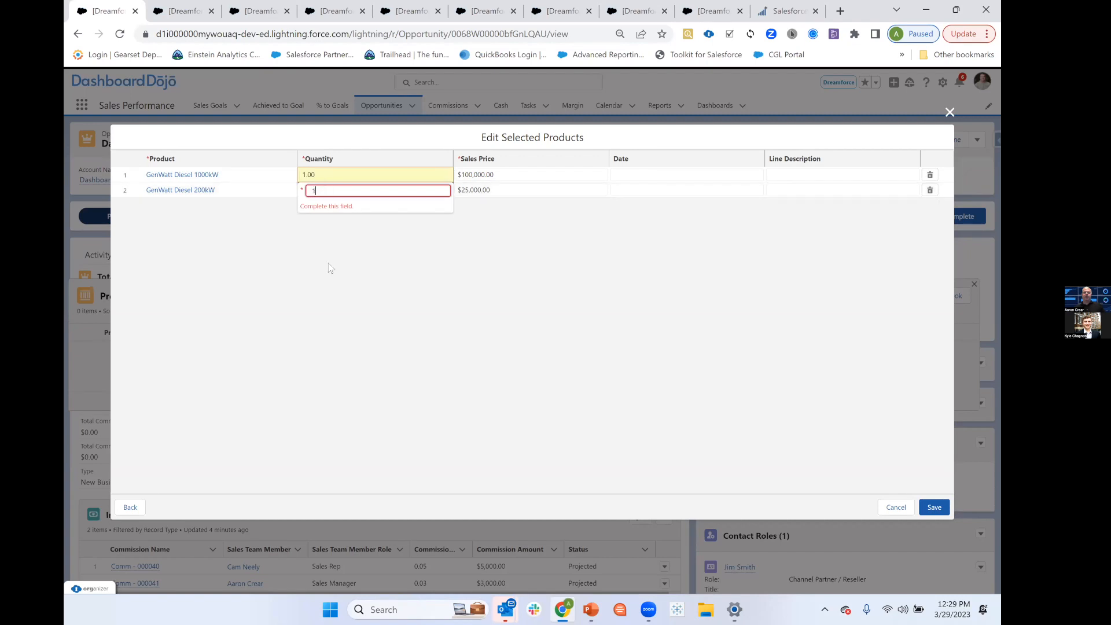
pyautogui.click(935, 508)
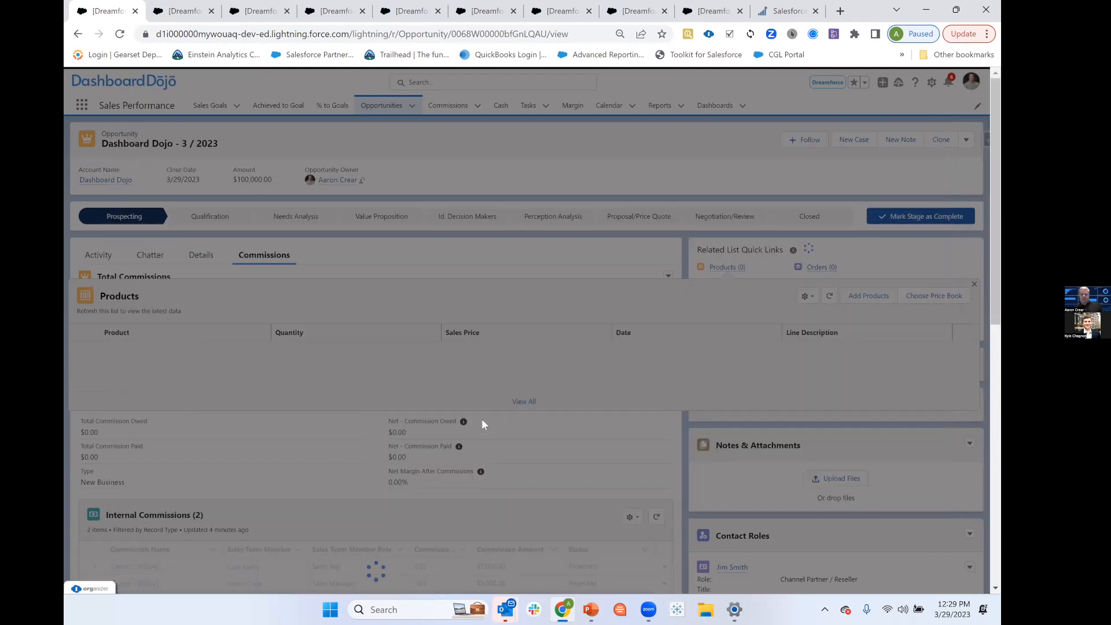
# Review the opportunity's amount, commission totals and the internal and external commission records against the added products.
pyautogui.scroll(-7, 478, 302)
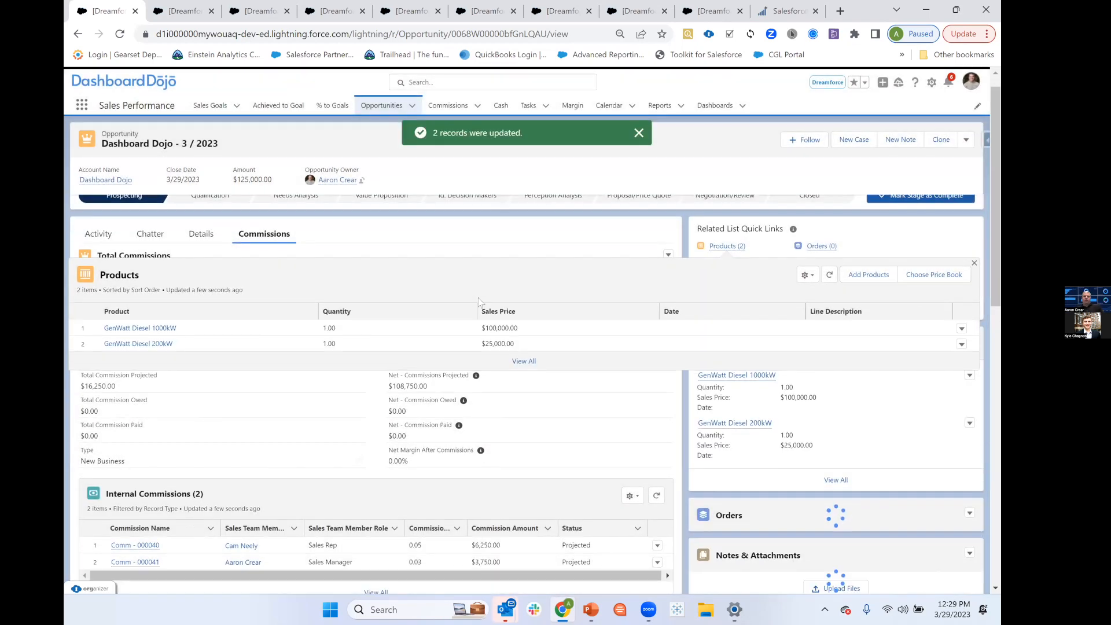
pyautogui.scroll(2, 473, 235)
pyautogui.scroll(4, 478, 365)
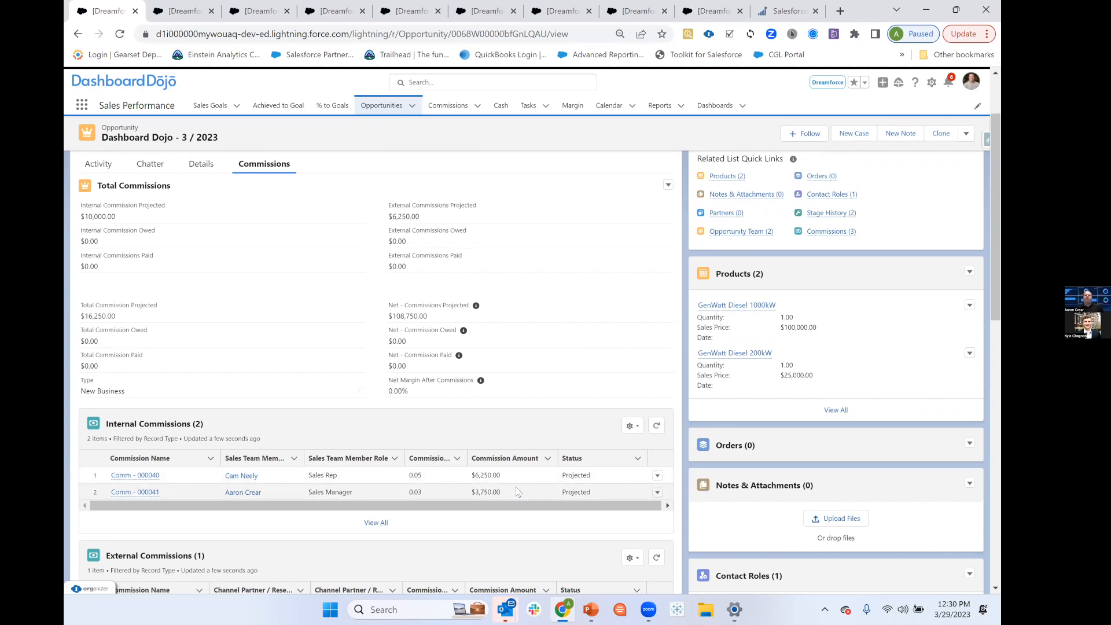
pyautogui.scroll(1, 538, 223)
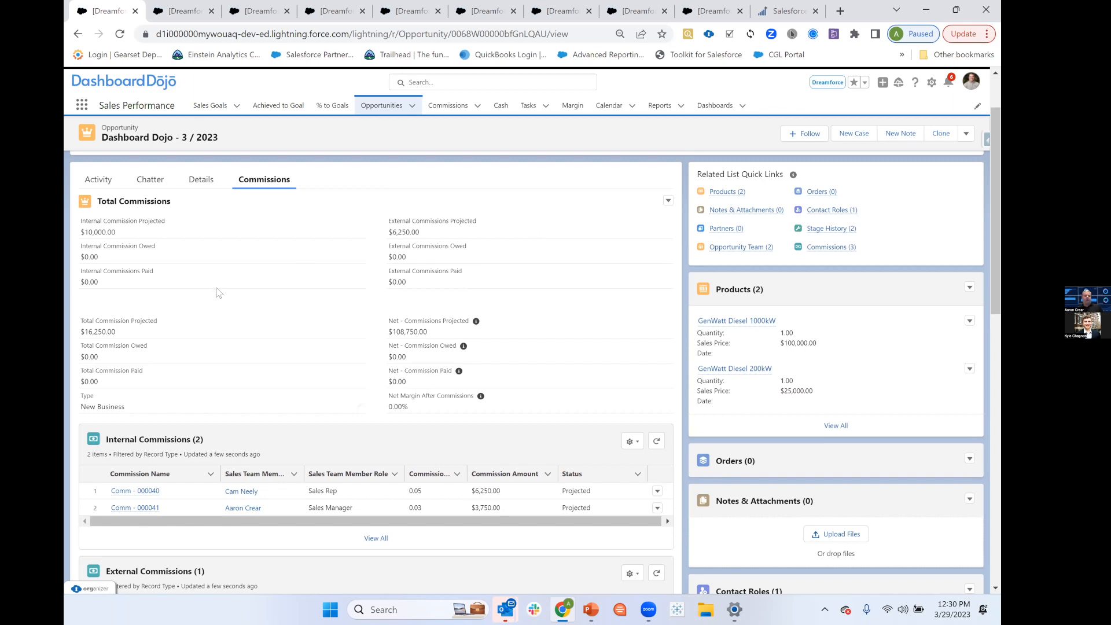
pyautogui.scroll(3, 219, 292)
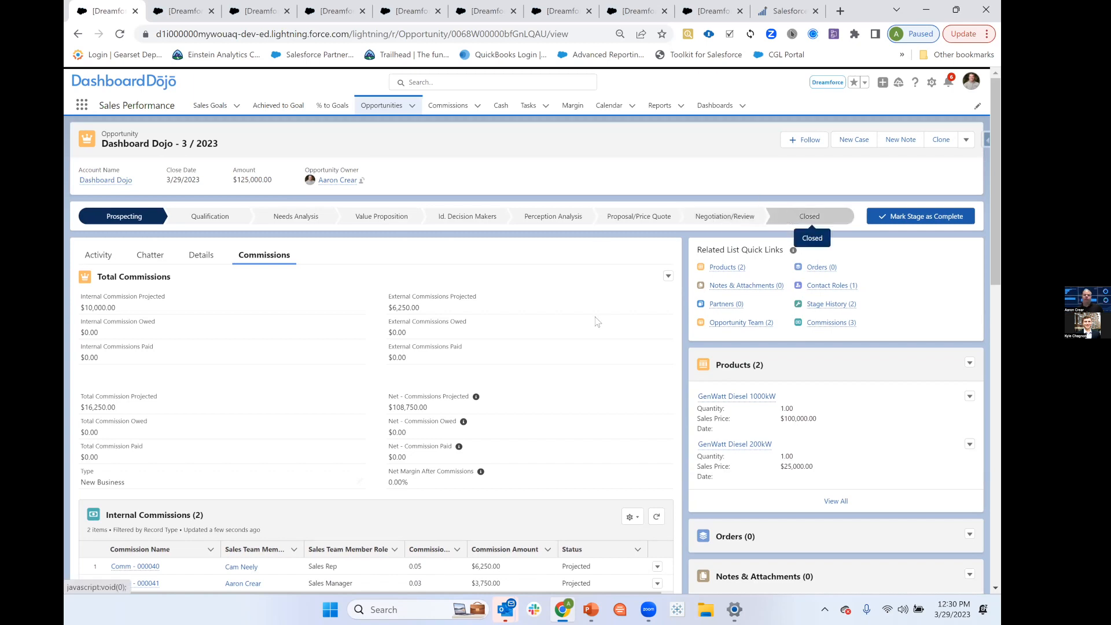
pyautogui.scroll(-1, 560, 420)
pyautogui.scroll(-2, 560, 421)
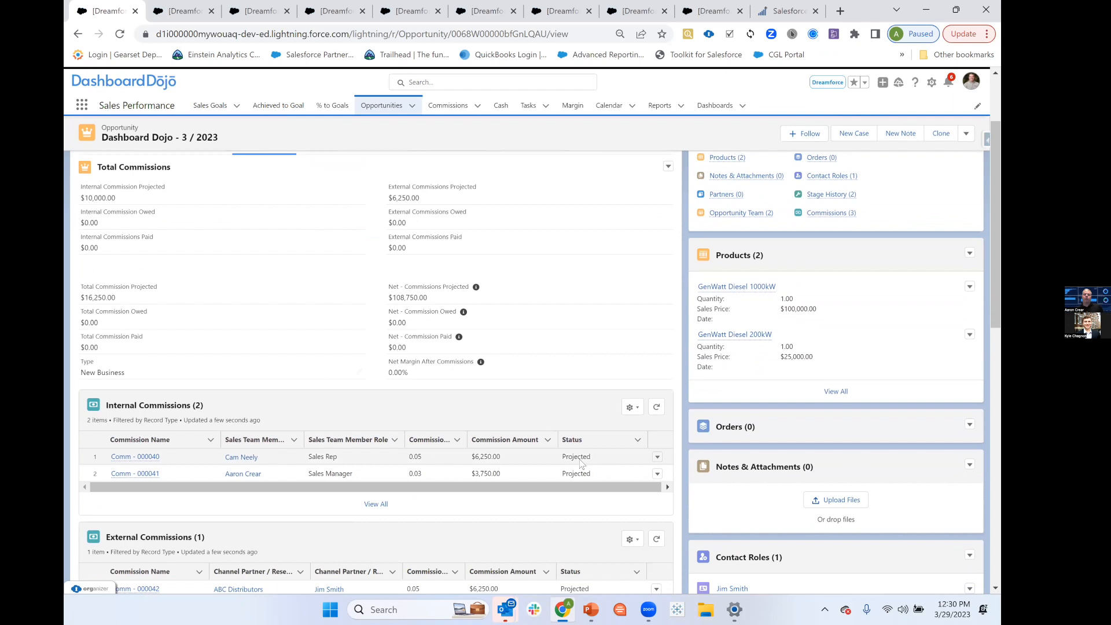
pyautogui.scroll(3, 558, 352)
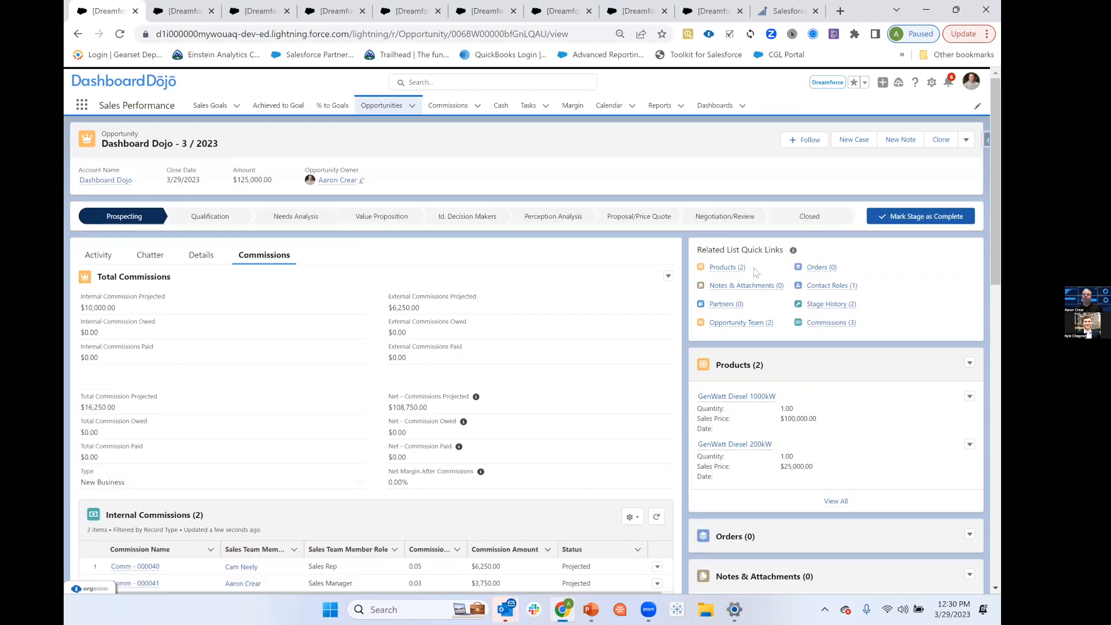
# Change the Dashboard Dojo - 3 / 2023 opportunity's stage to Closed Won and save it.
pyautogui.click(805, 224)
pyautogui.click(453, 333)
pyautogui.click(444, 350)
pyautogui.click(673, 373)
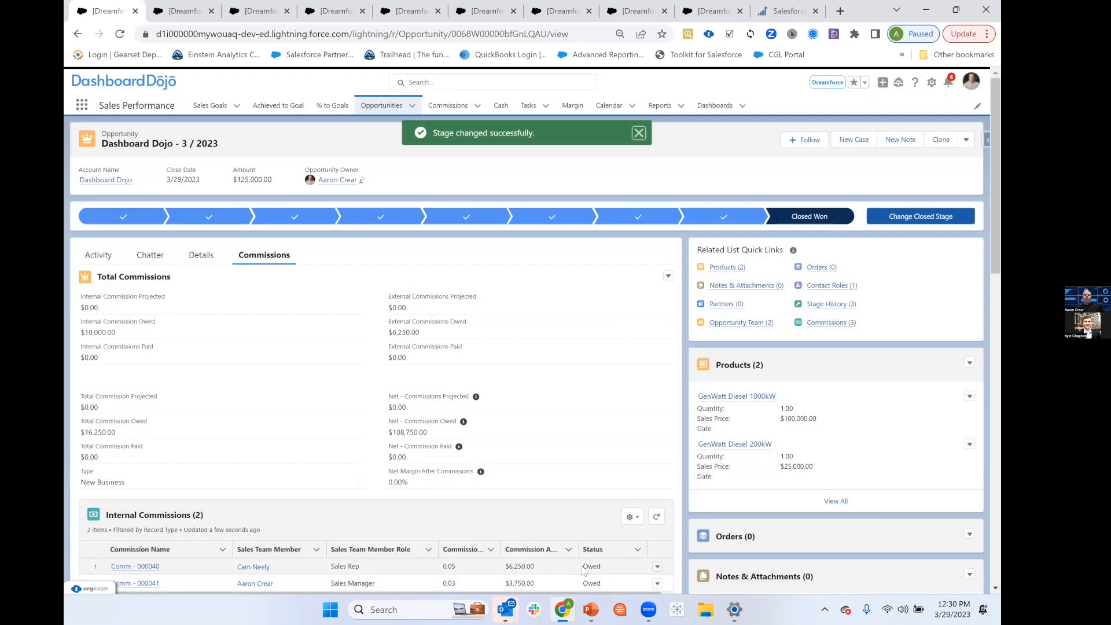
# Examine the owed and paid commission totals and the status of each internal and external commission on the closed opportunity.
pyautogui.scroll(-2, 567, 424)
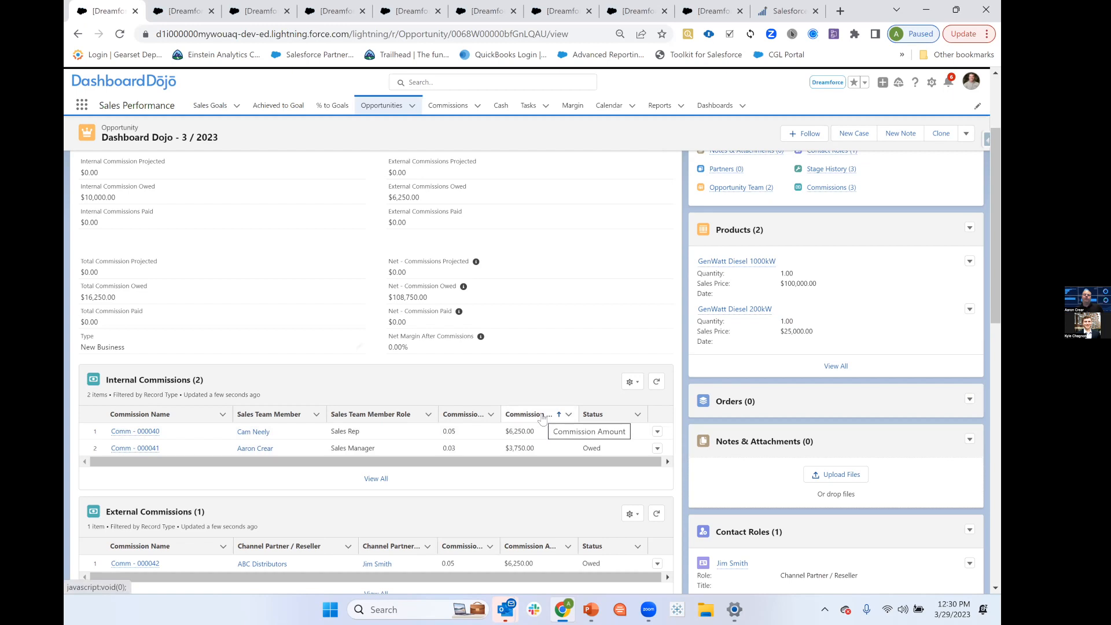
pyautogui.scroll(2, 594, 443)
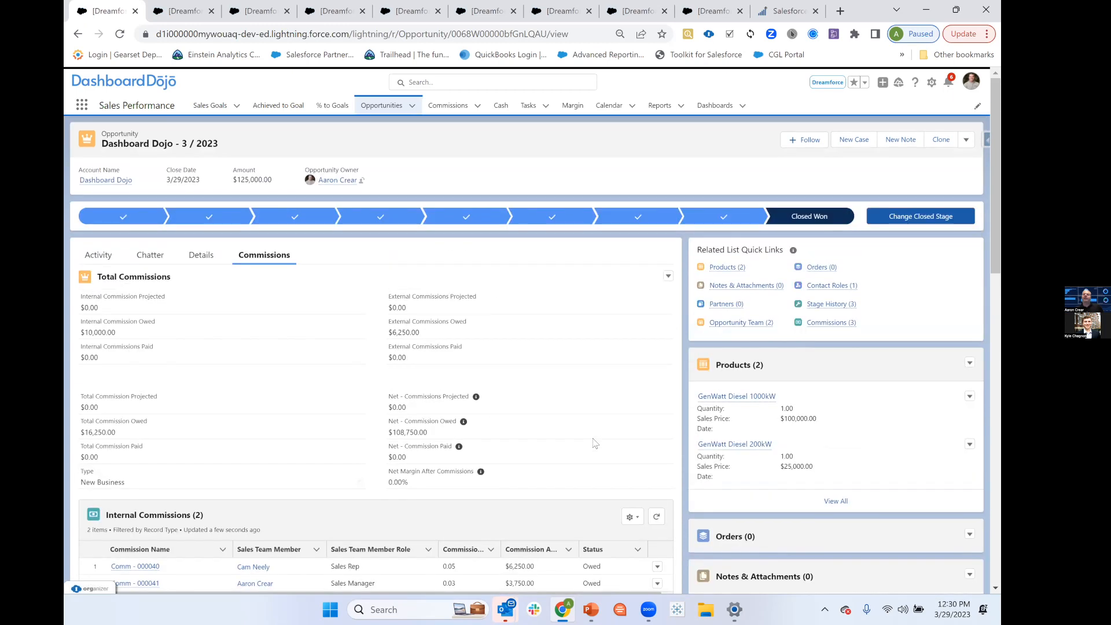
pyautogui.scroll(-1, 594, 443)
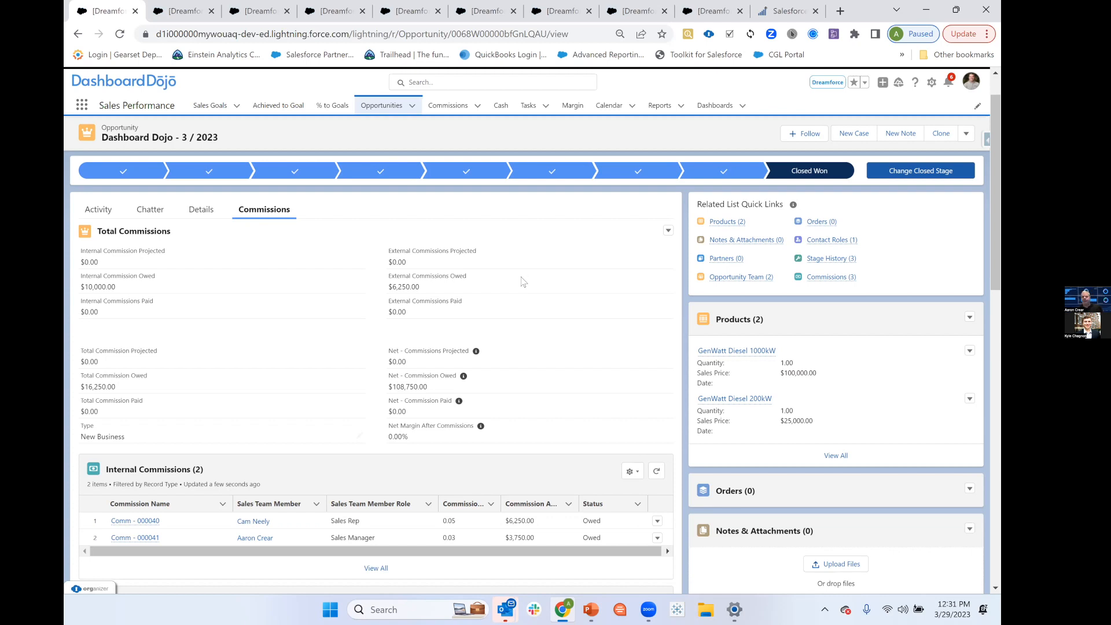
pyautogui.scroll(2, 521, 282)
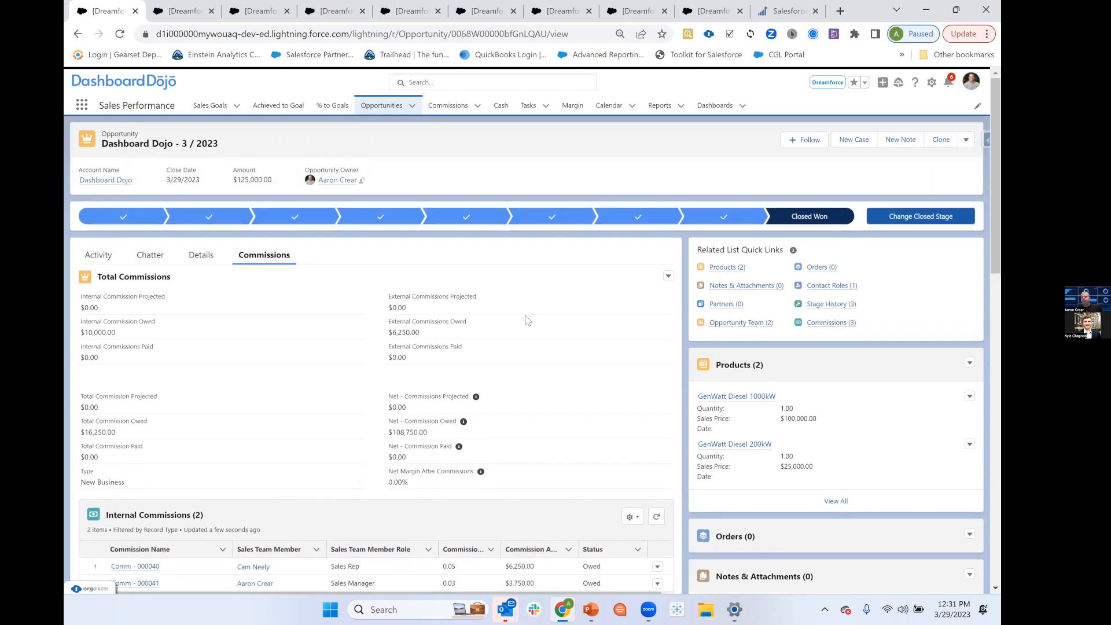
pyautogui.scroll(-2, 528, 320)
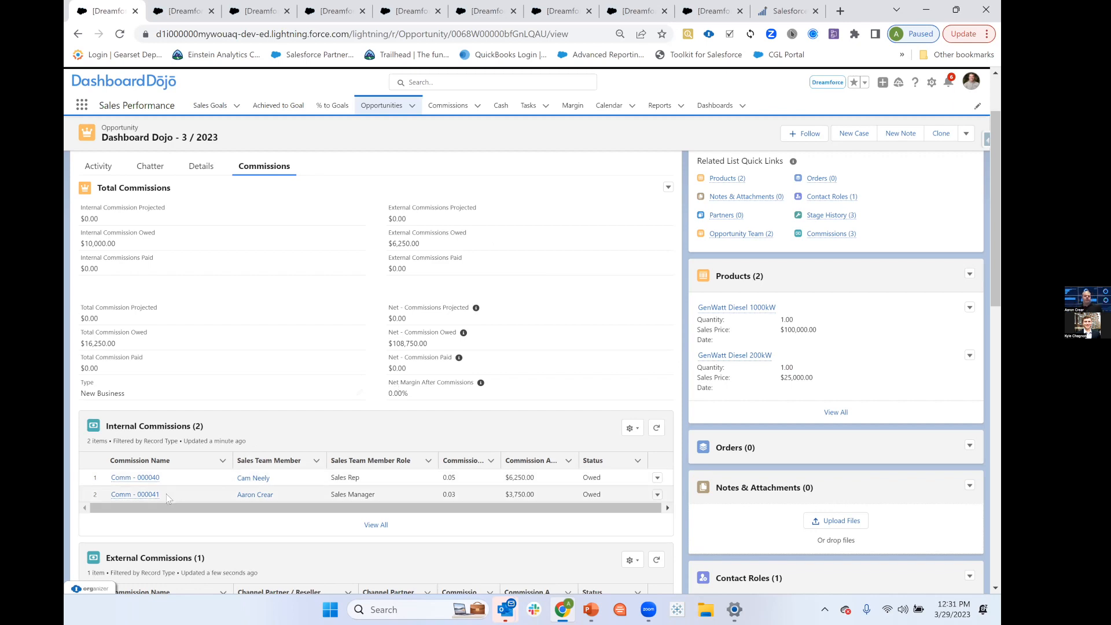
pyautogui.moveTo(178, 488)
pyautogui.scroll(3, 324, 492)
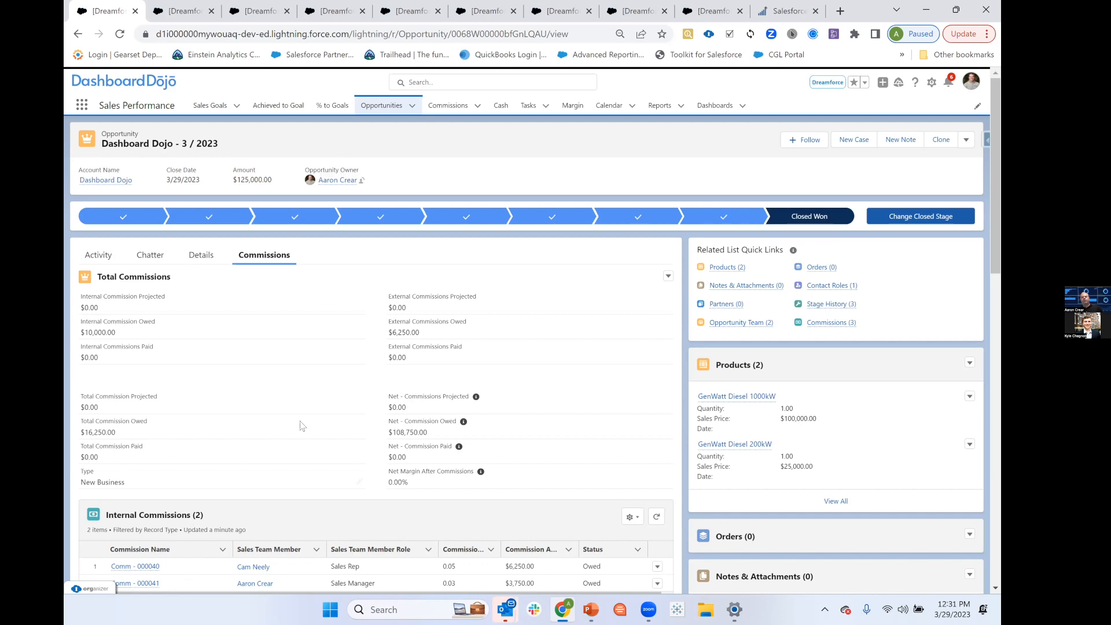
pyautogui.scroll(-2, 301, 426)
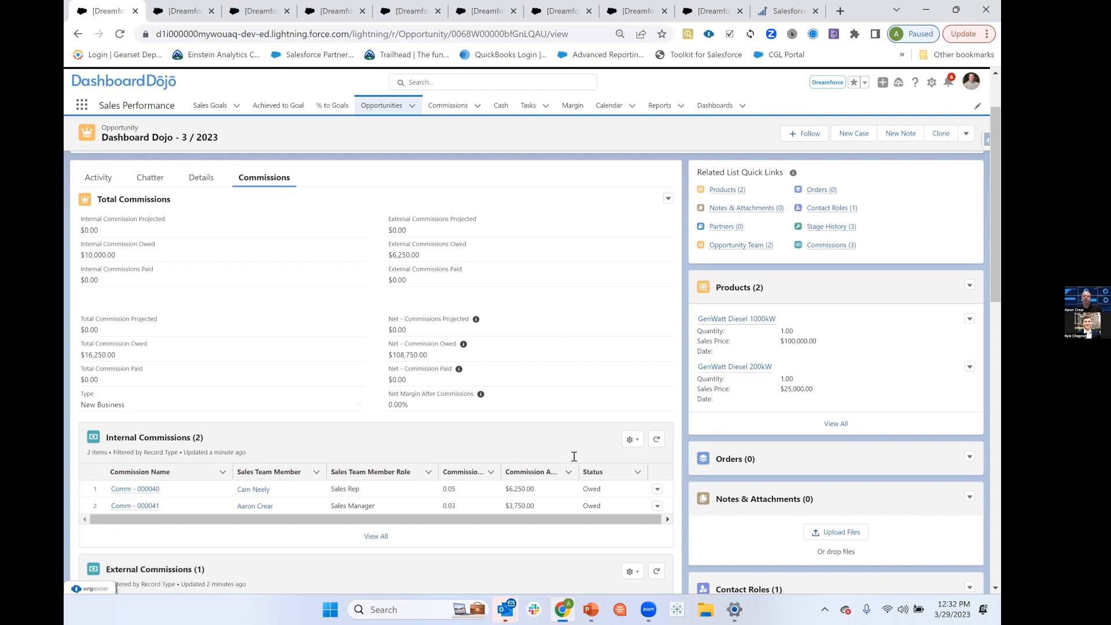
pyautogui.scroll(-2, 280, 394)
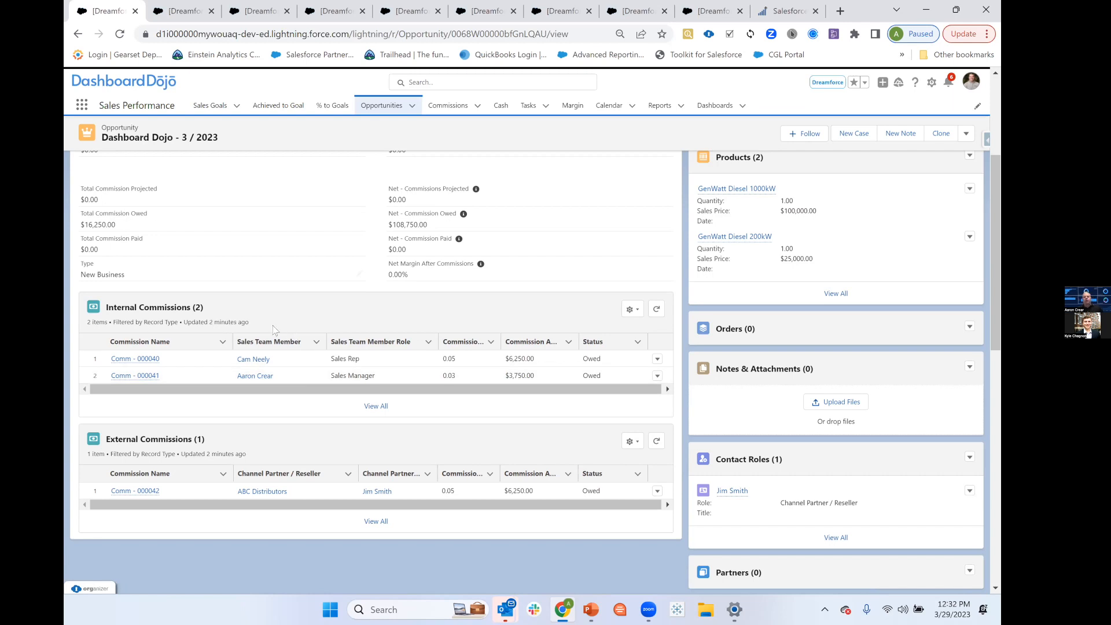
pyautogui.scroll(2, 287, 252)
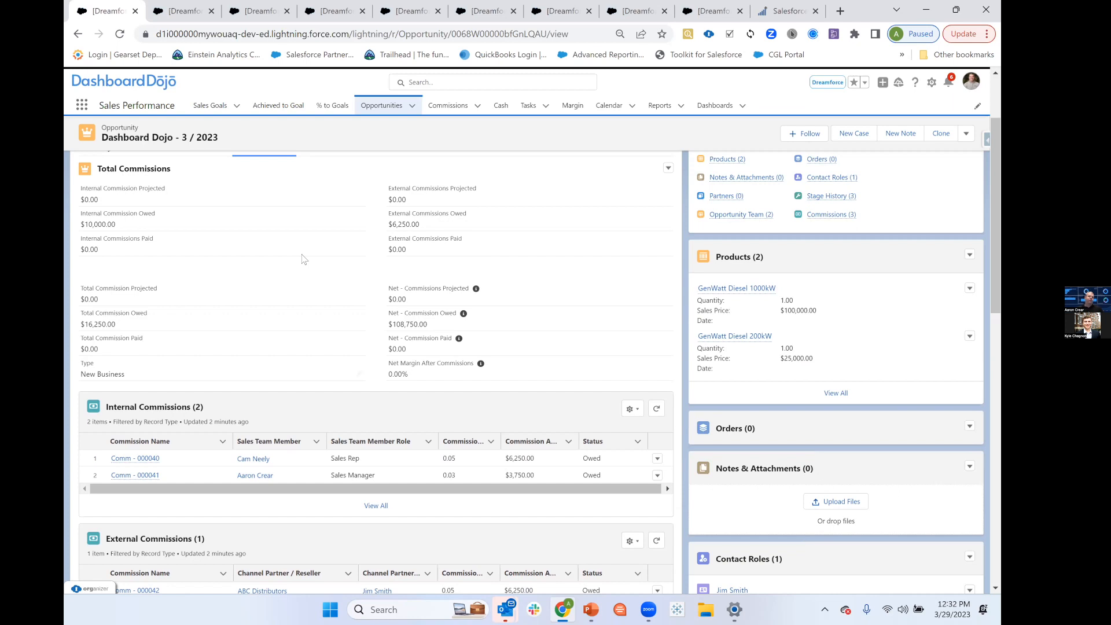
# Switch to Setup and open the Commission object in Object Manager by searching for "commi".
pyautogui.click(178, 13)
pyautogui.click(120, 139)
pyautogui.write('restr')
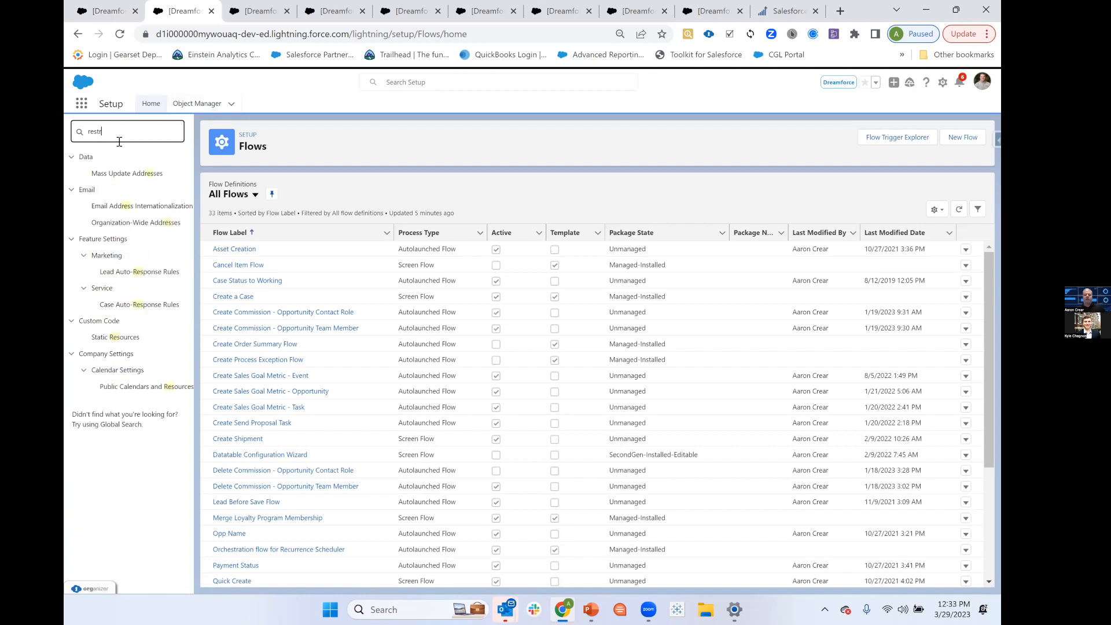
pyautogui.click(206, 106)
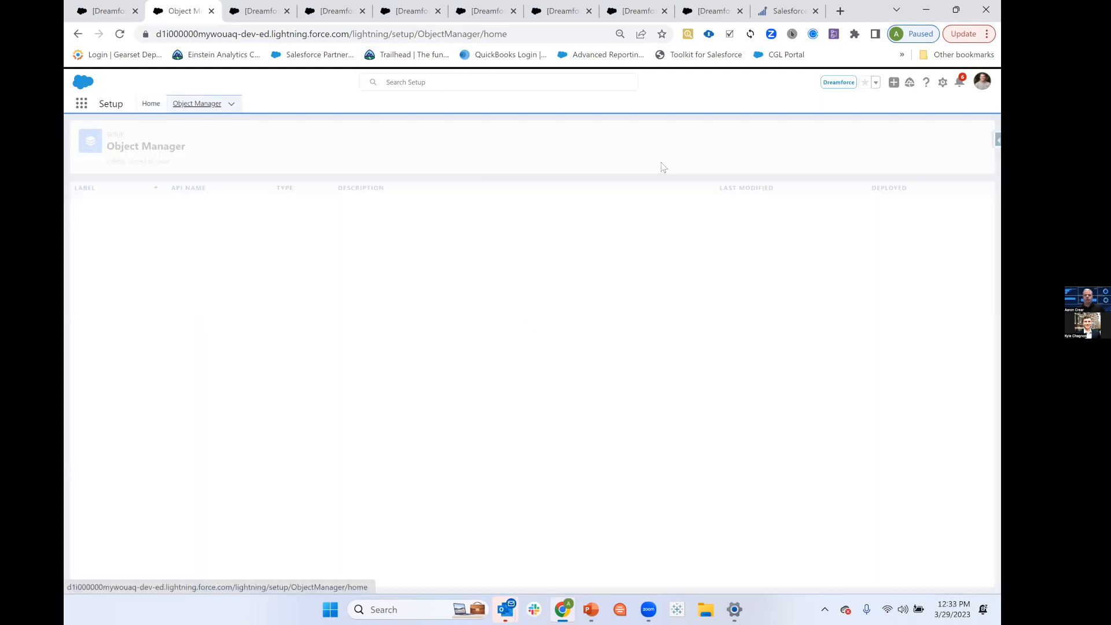
pyautogui.click(786, 138)
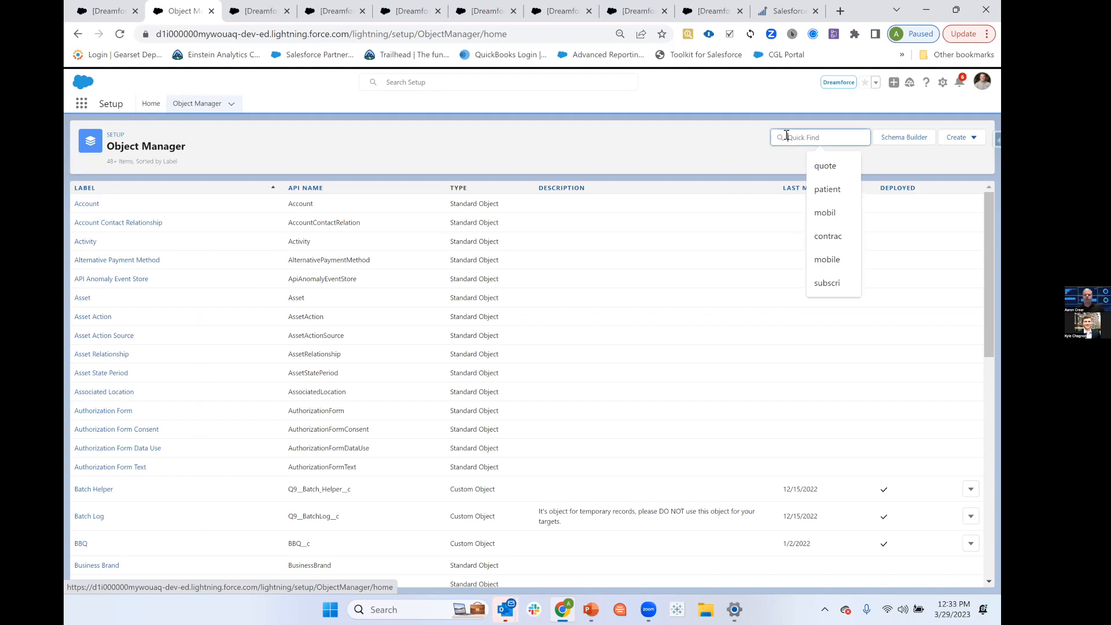
pyautogui.write('commi')
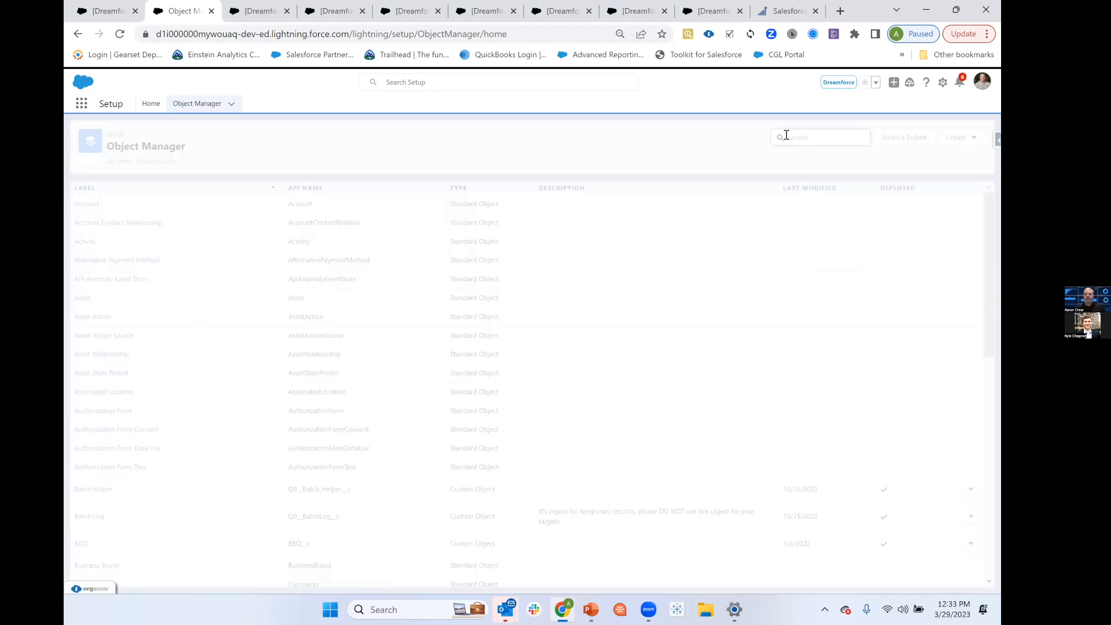
pyautogui.click(93, 207)
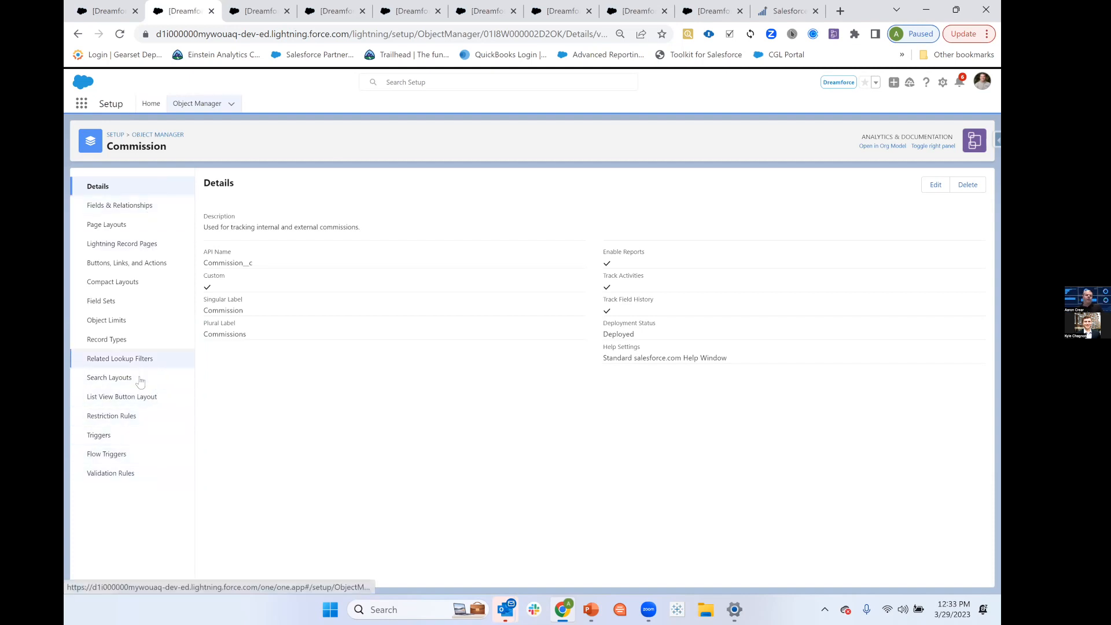
# Open the Commission object's Internal Sales Reps restriction rule and review its user criteria and record criteria.
pyautogui.click(133, 415)
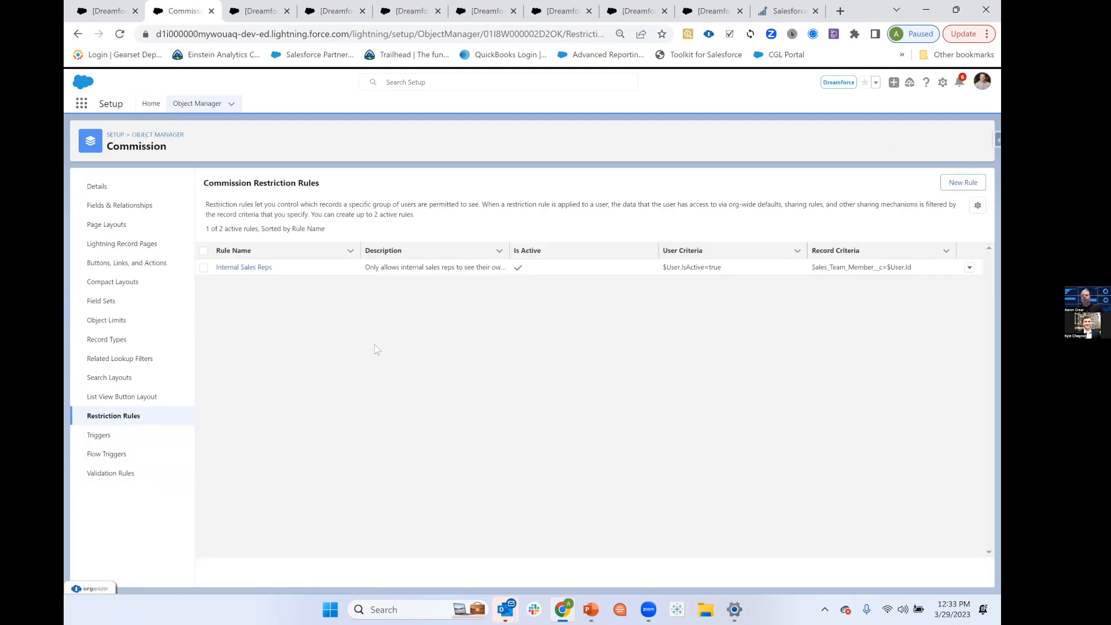
pyautogui.click(240, 268)
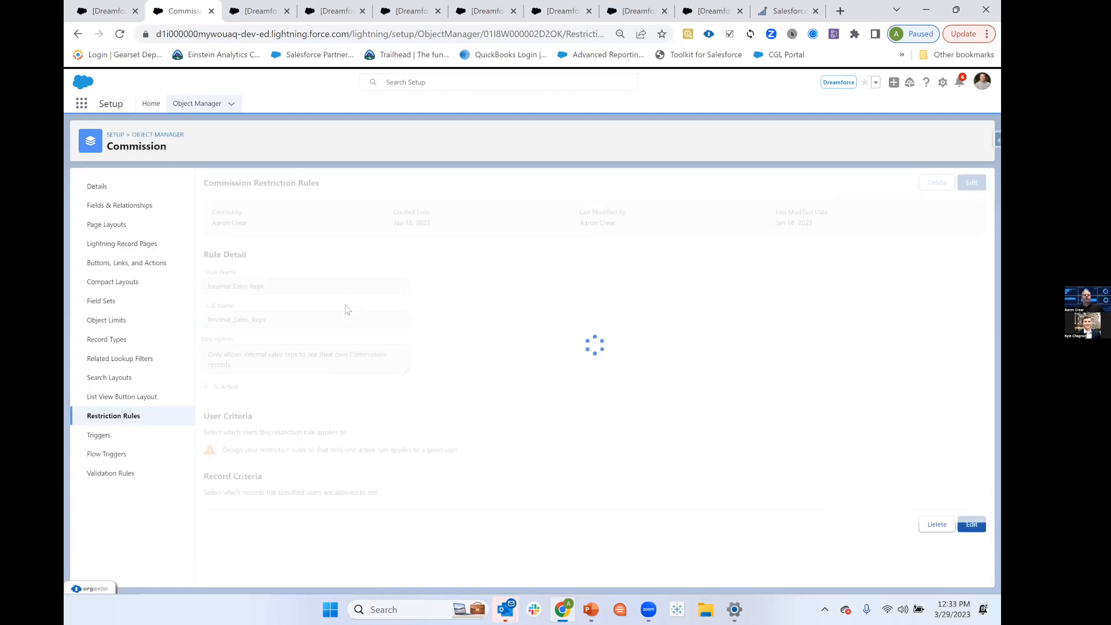
pyautogui.scroll(-3, 501, 299)
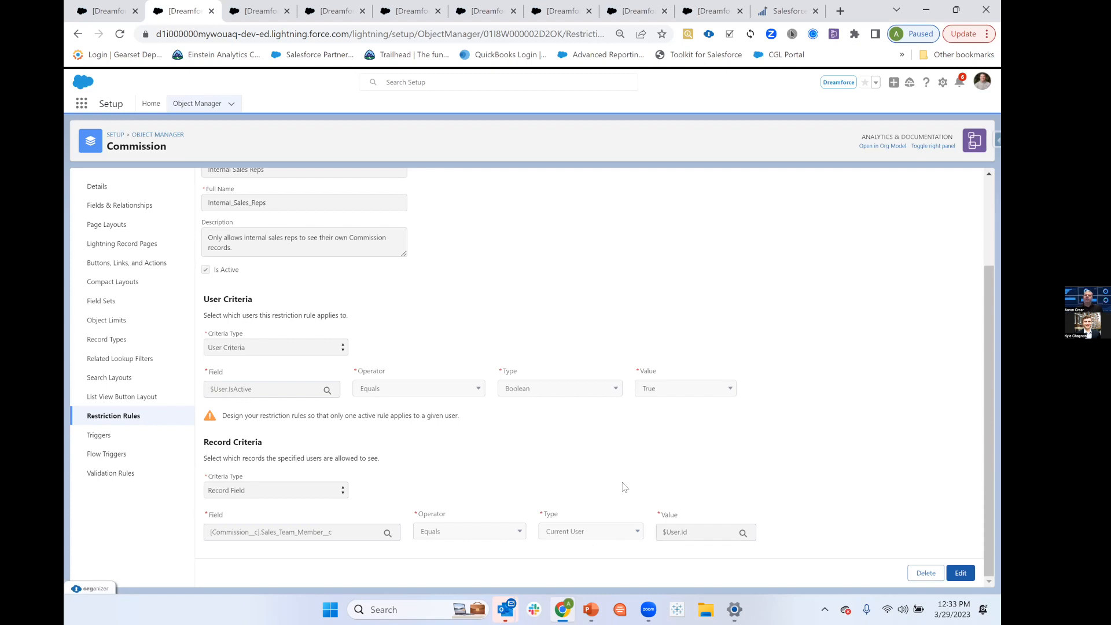
pyautogui.scroll(1, 567, 344)
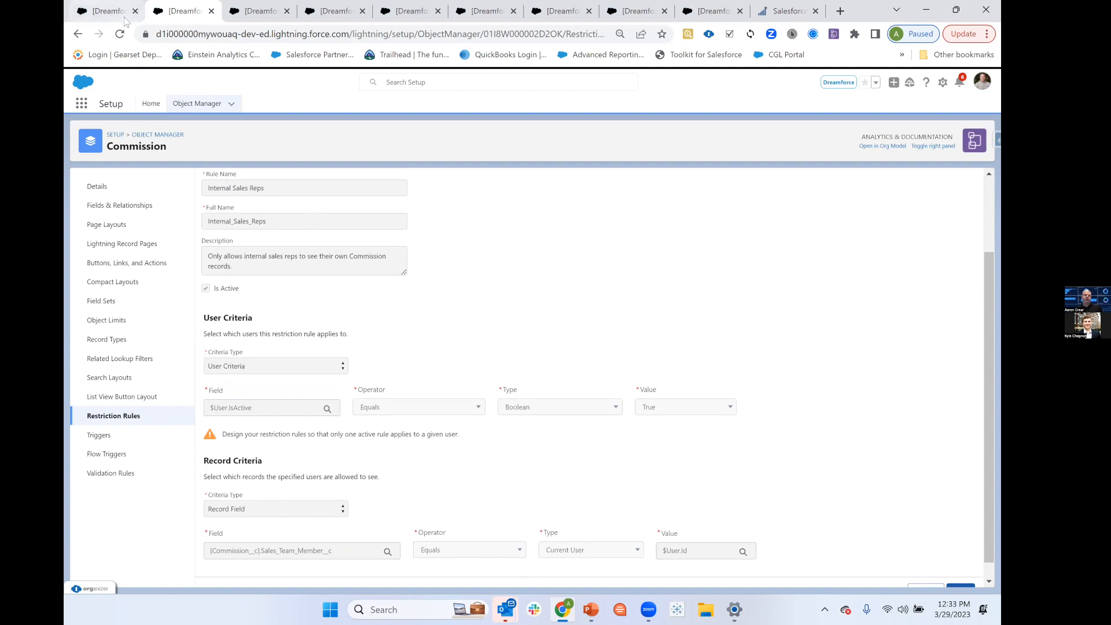
# Look again at the commissions on the Dashboard Dojo - 3 / 2023 opportunity and return to Setup.
pyautogui.moveTo(110, 16)
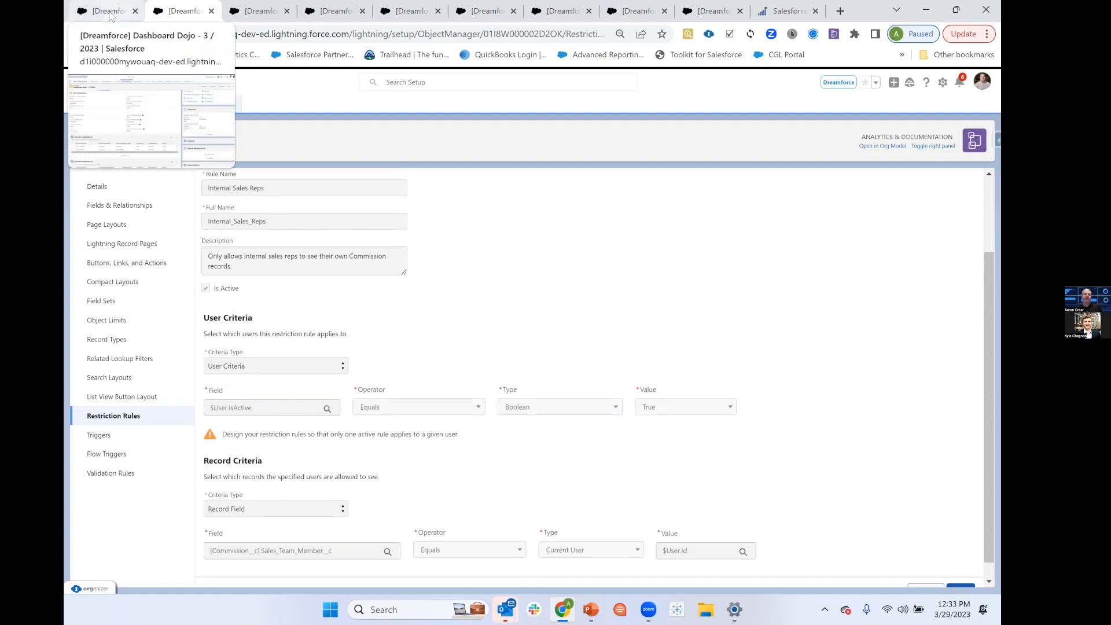
pyautogui.click(110, 13)
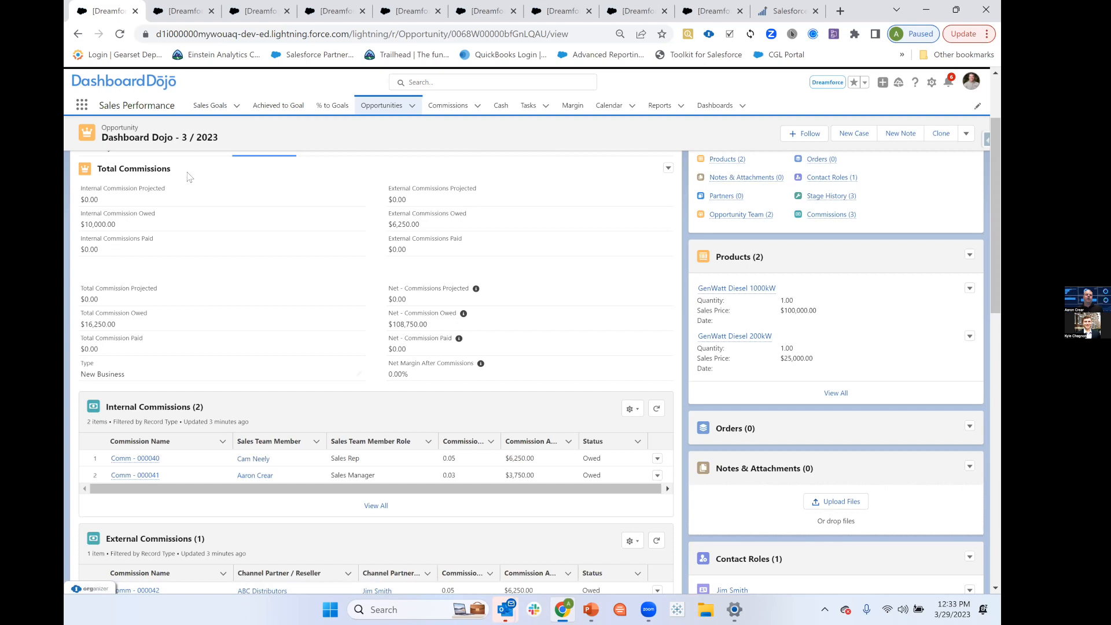
pyautogui.click(181, 11)
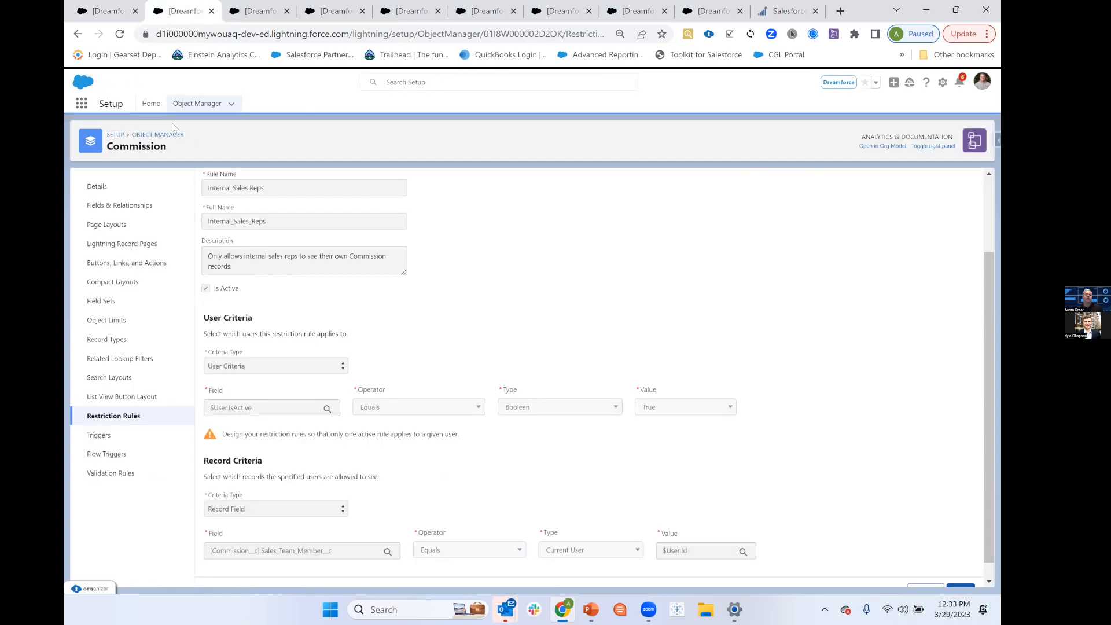
# Find the Users list in Setup, log in as the Eastern Sales Team user and open that user's Opportunities list.
pyautogui.click(151, 104)
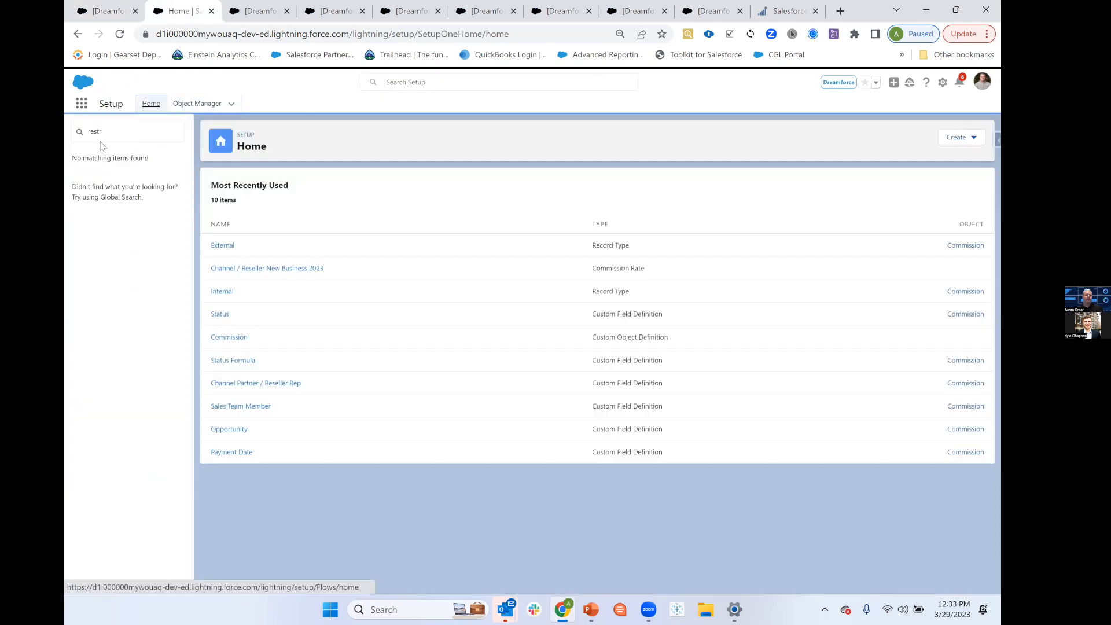
pyautogui.write('user')
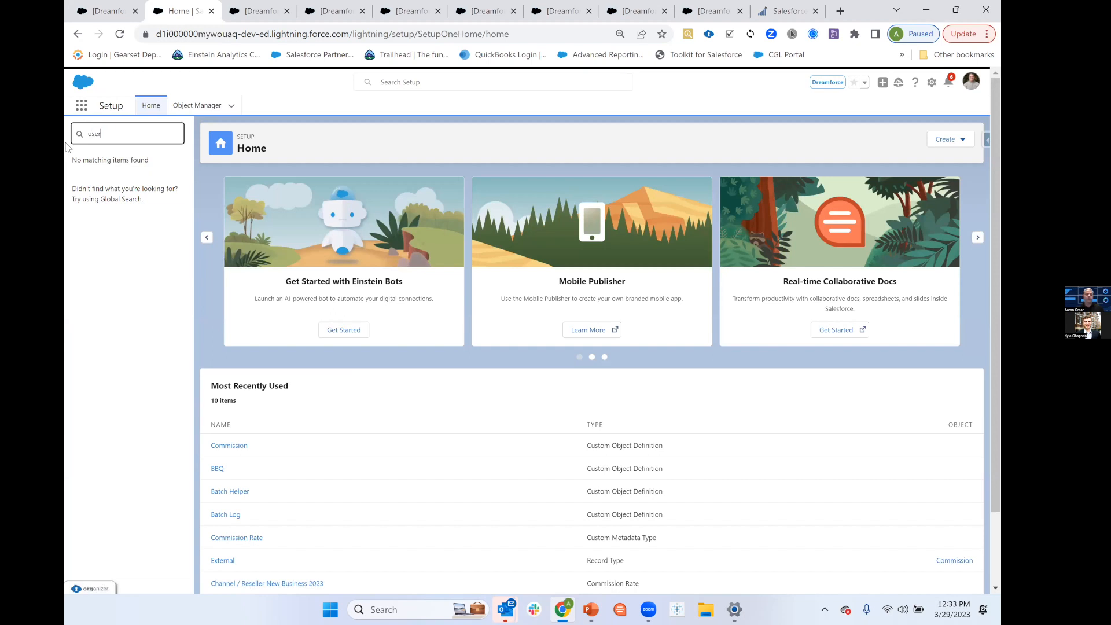
pyautogui.click(100, 290)
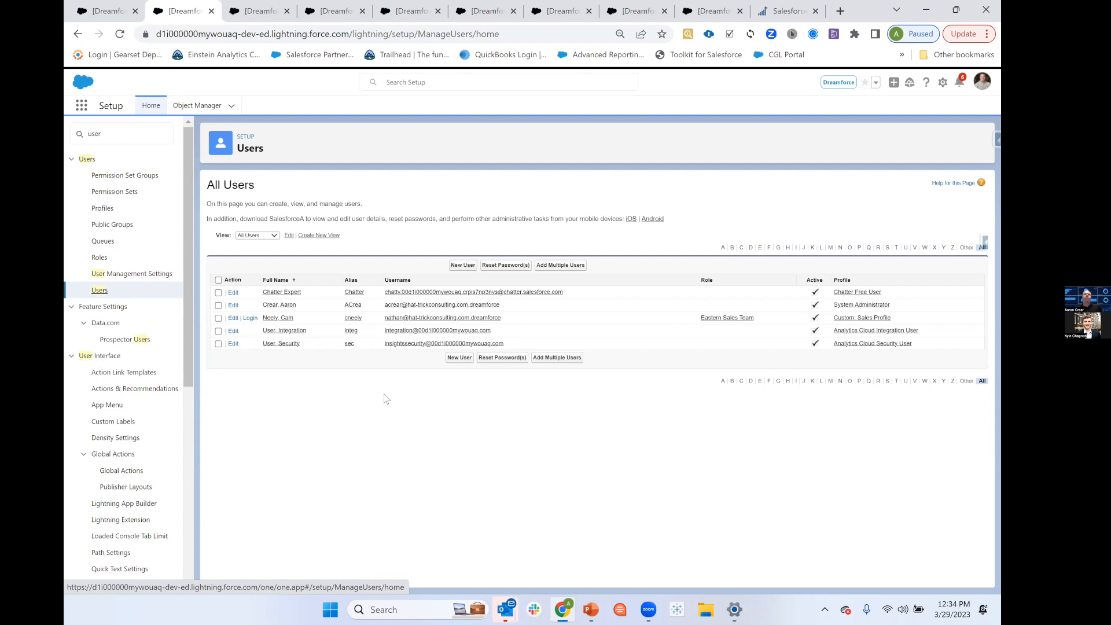
pyautogui.click(250, 318)
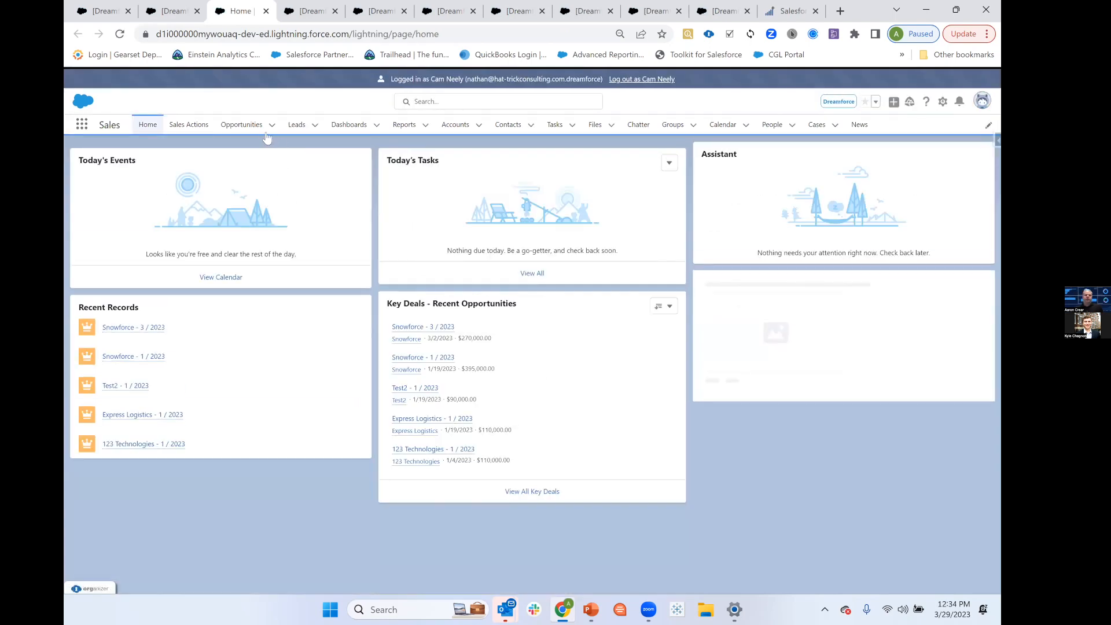
pyautogui.click(243, 129)
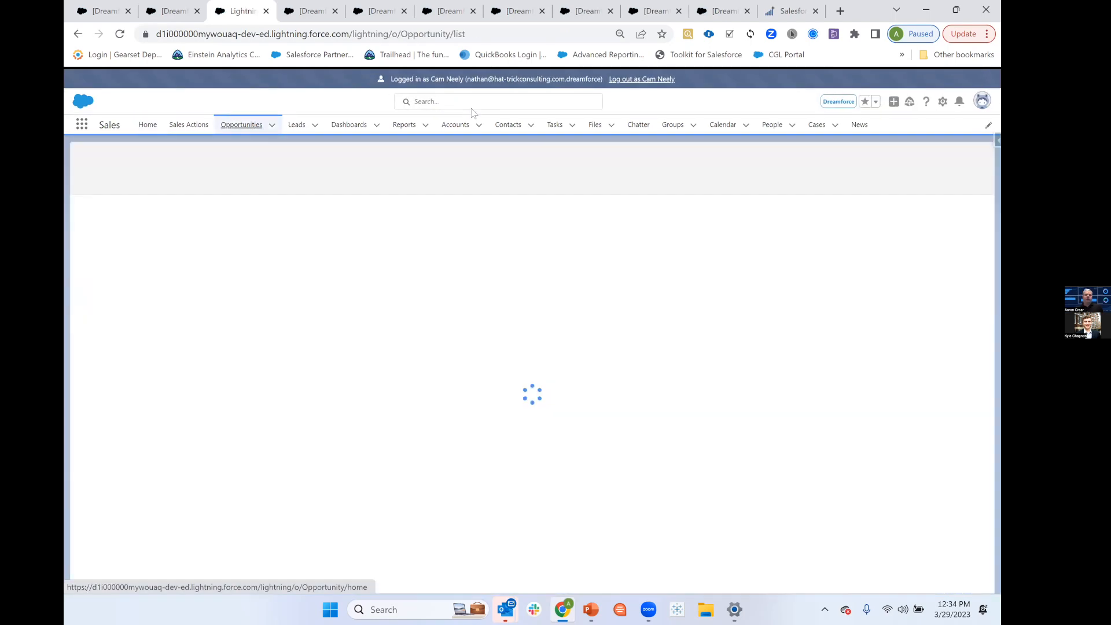
# As the Eastern Sales Team user, search for "dashboard", open the Dashboard Dojo - 3 / 2023 opportunity and view its commissions.
pyautogui.click(472, 103)
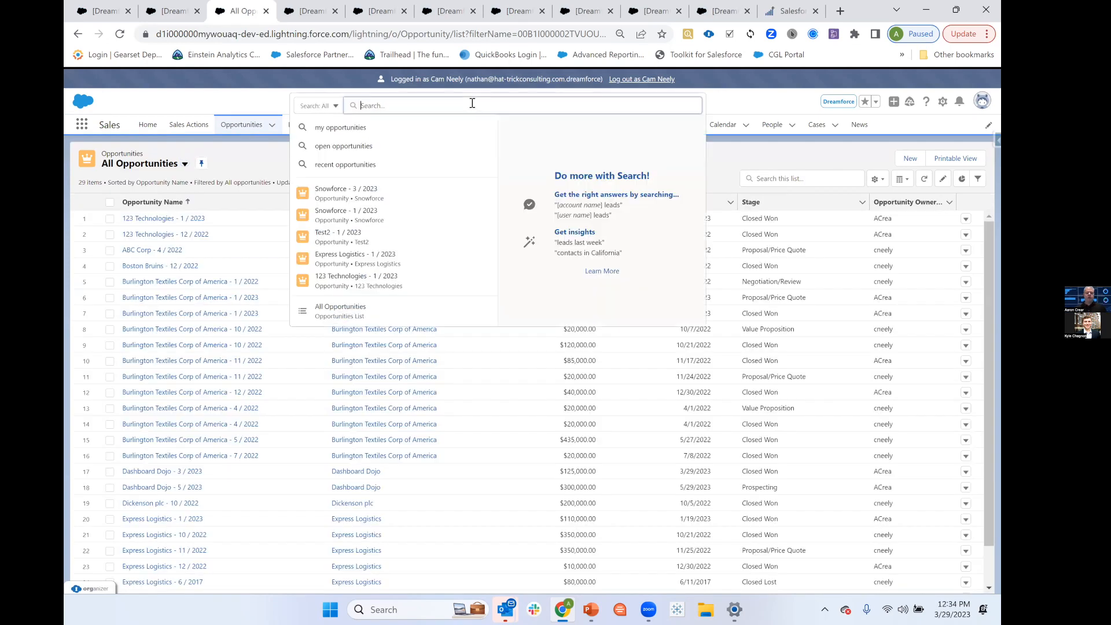
pyautogui.write('d')
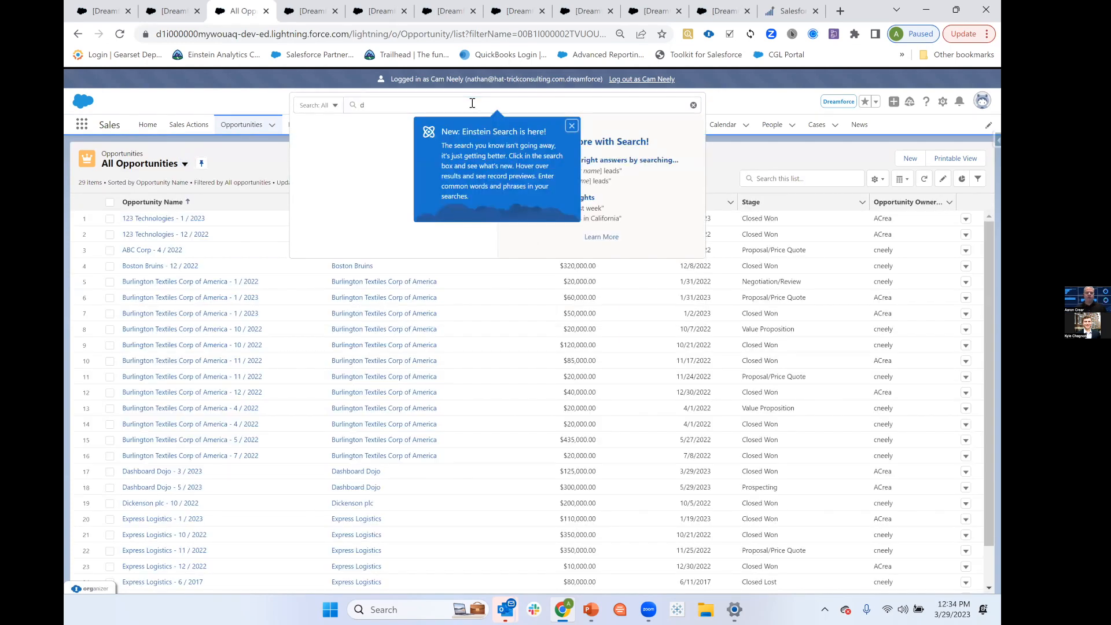
pyautogui.write('ashb')
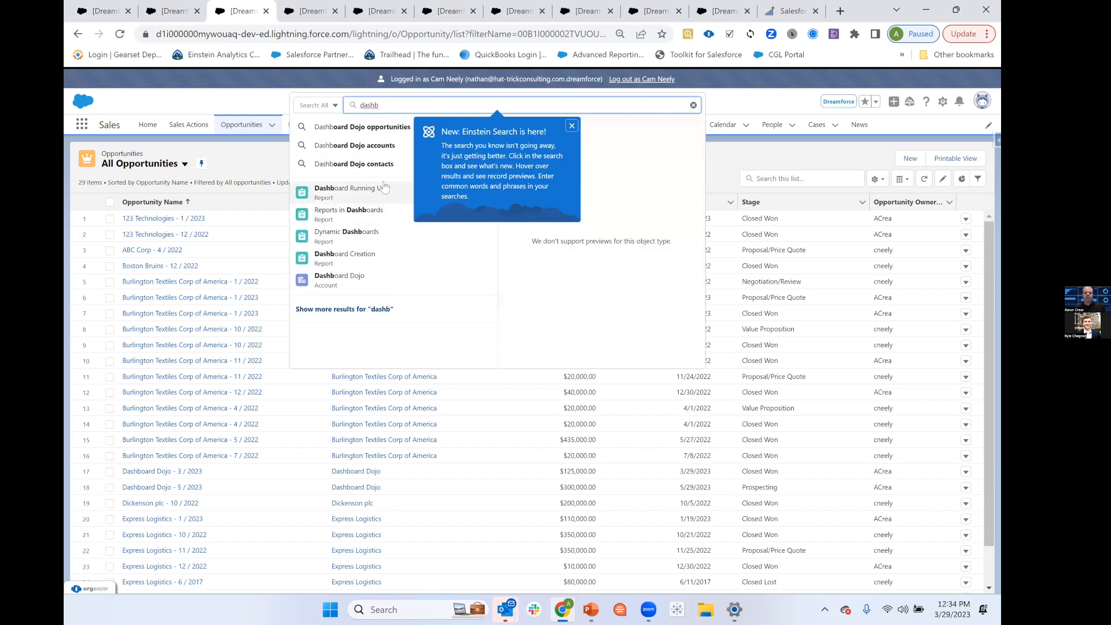
pyautogui.write('oard')
pyautogui.press('Return')
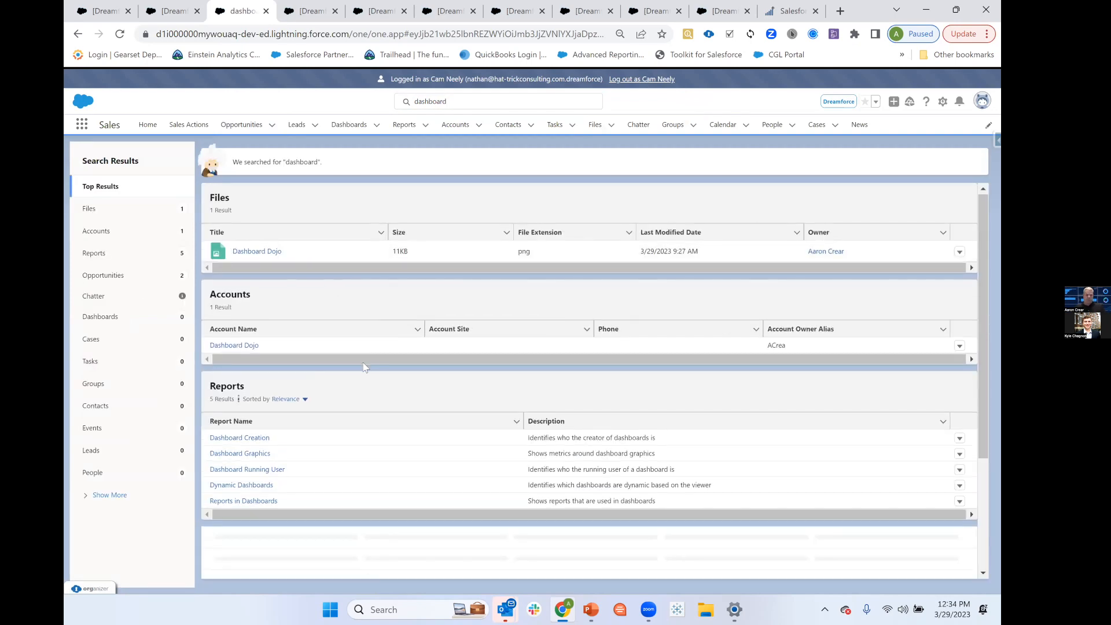
pyautogui.scroll(-2, 365, 367)
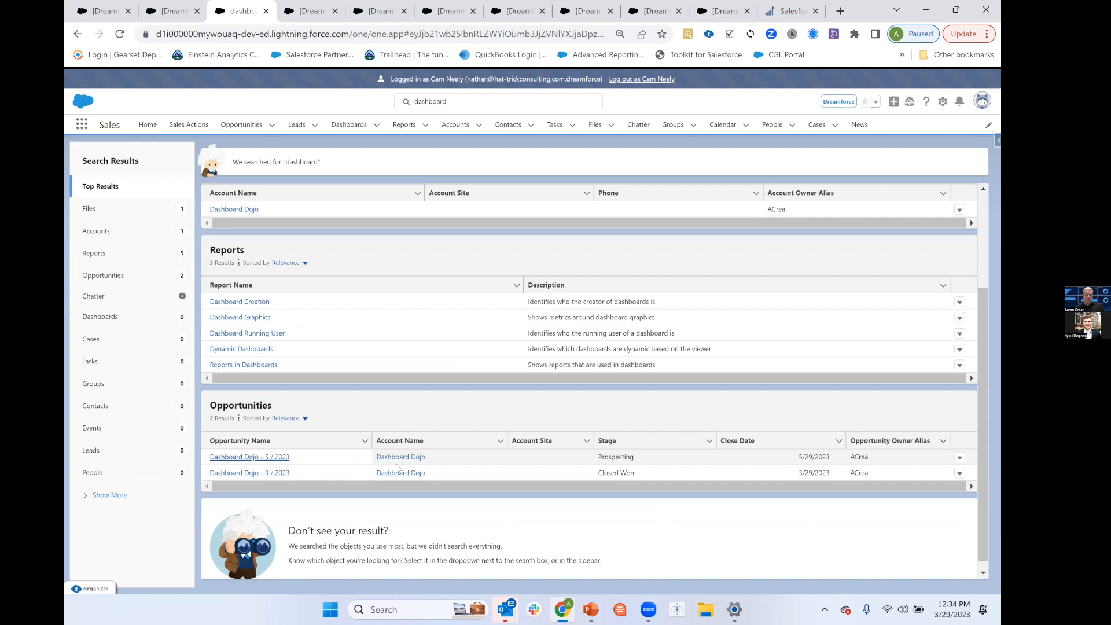
pyautogui.click(249, 473)
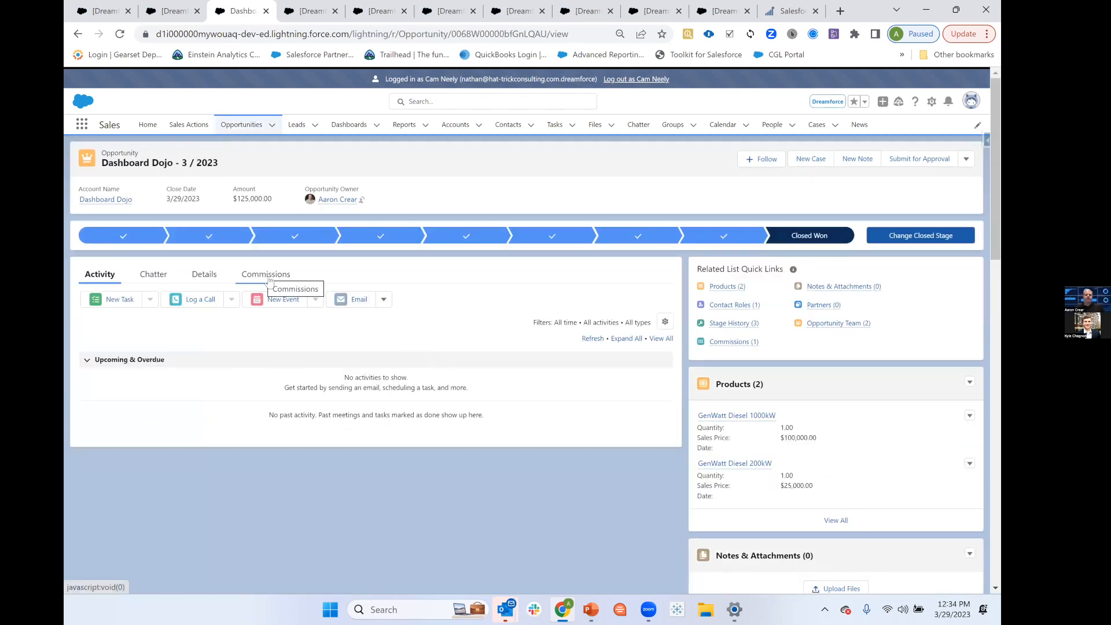
pyautogui.click(265, 276)
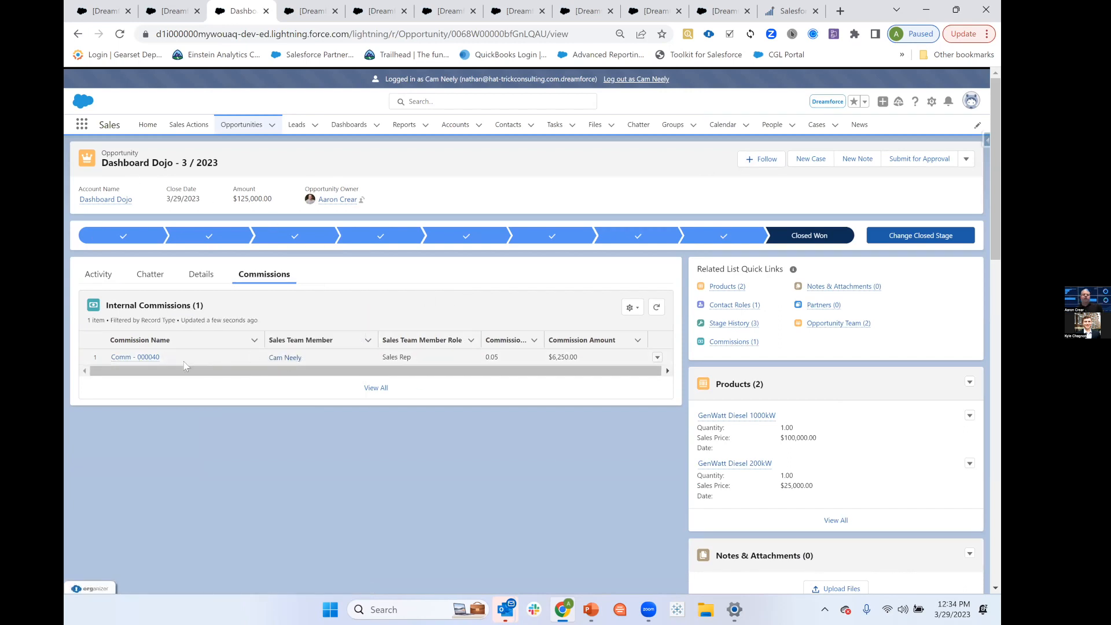
pyautogui.moveTo(153, 361)
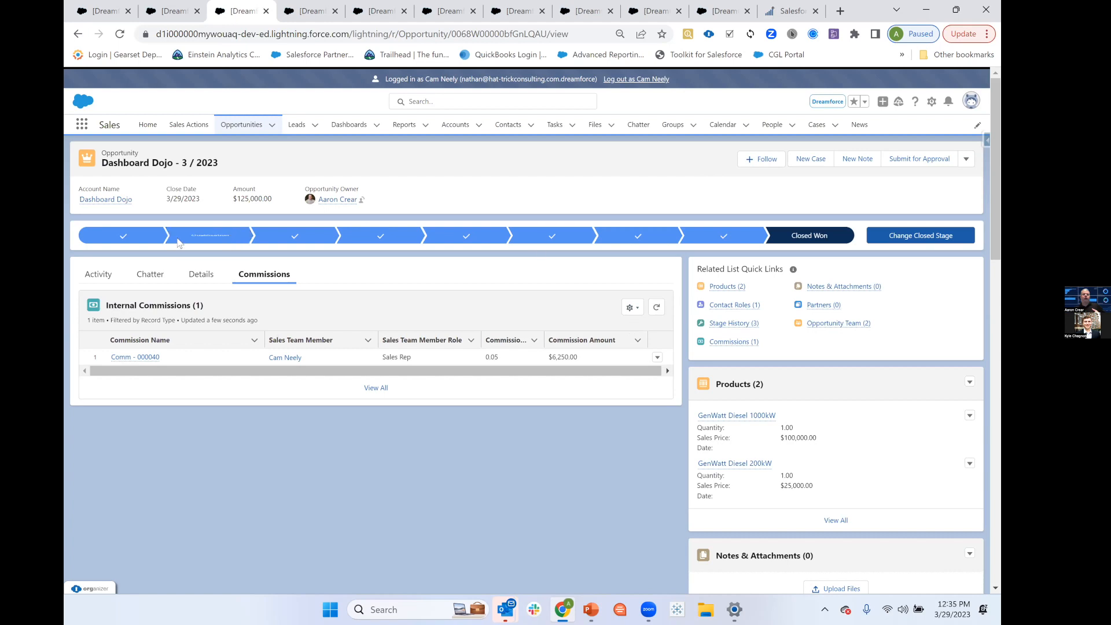
# Log out of the sales rep's session and review the same opportunity's commissions as the administrator.
pyautogui.click(639, 81)
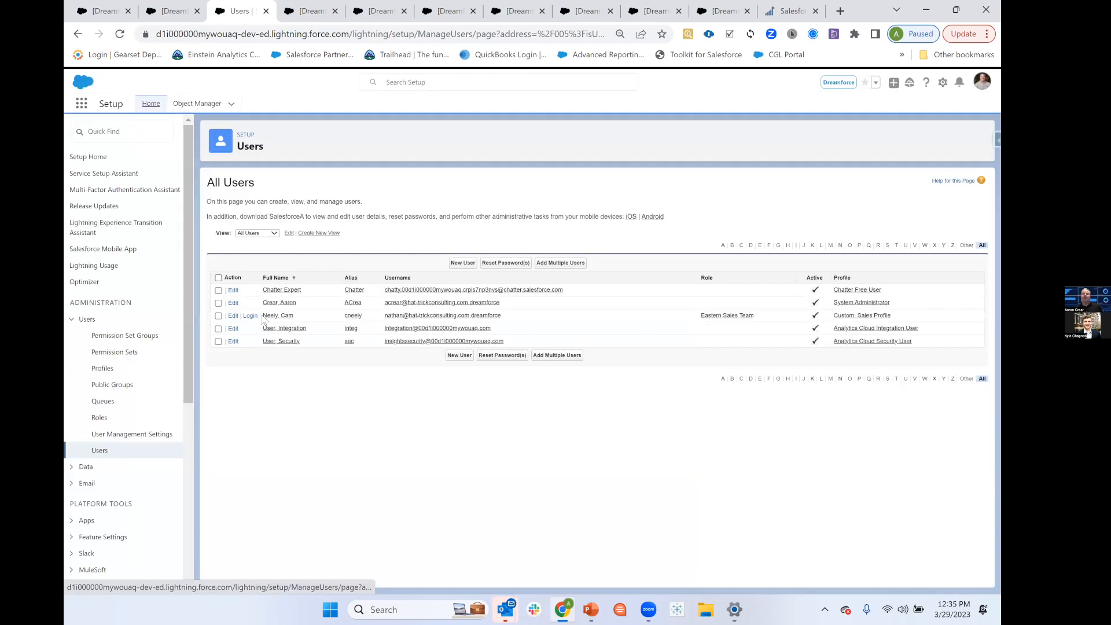
pyautogui.click(101, 11)
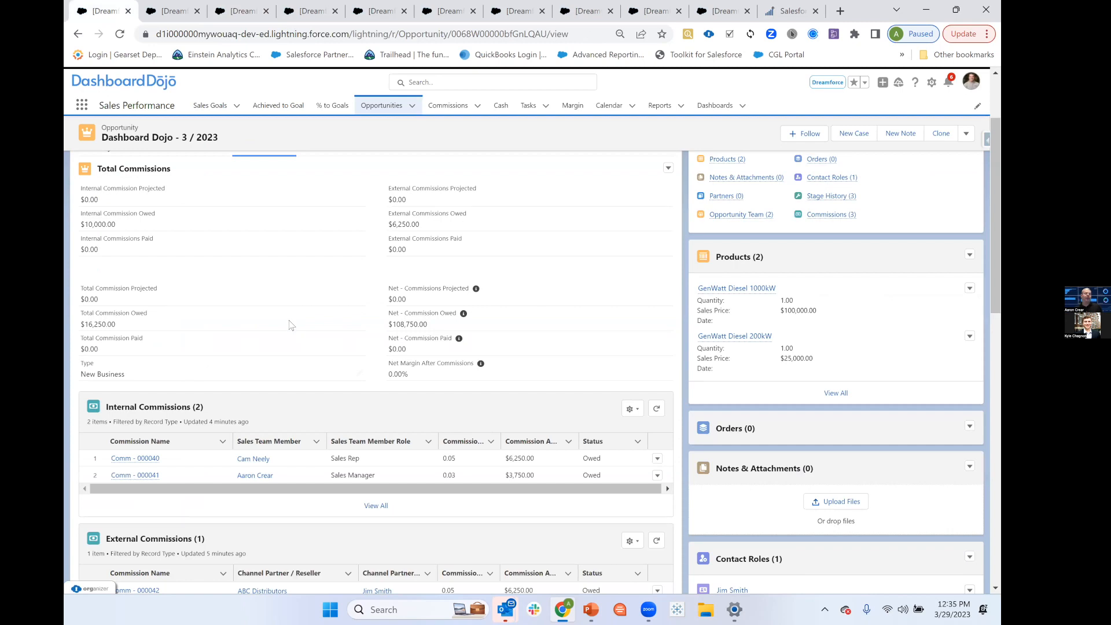
pyautogui.scroll(1, 330, 362)
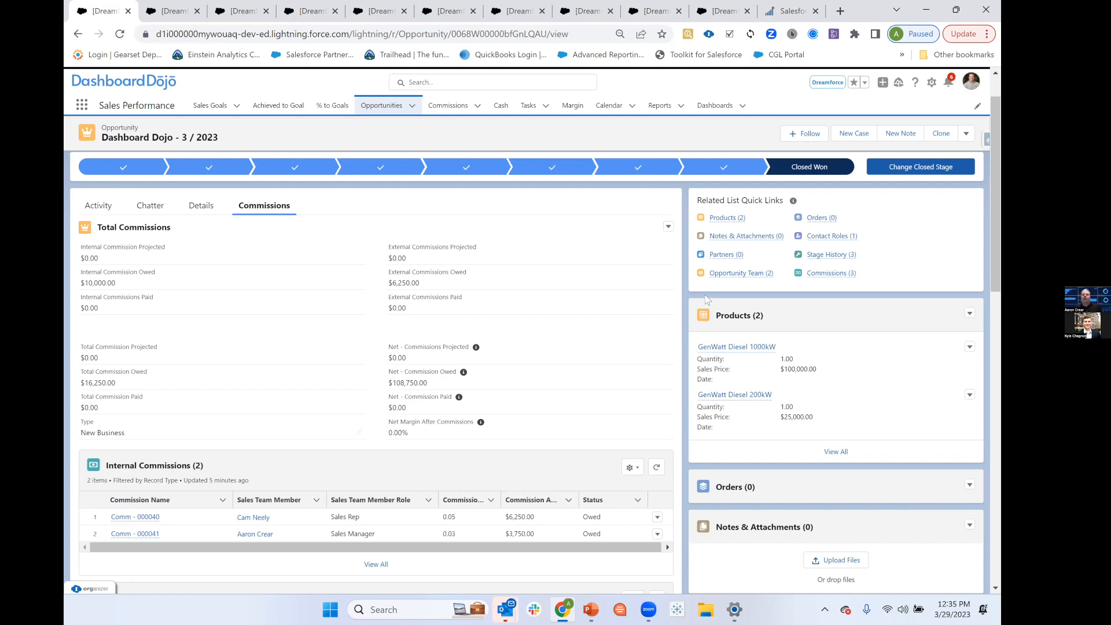
# Open the Opportunity Record Page for editing and inspect the Total Commissions component's settings and visibility filter under Commissions.
pyautogui.click(932, 82)
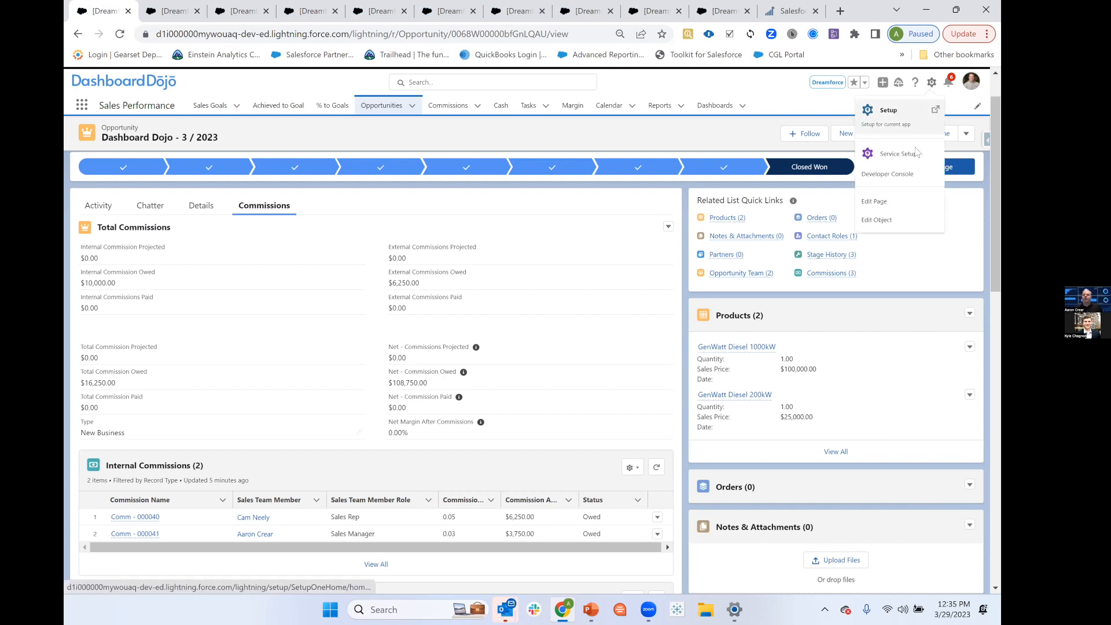
pyautogui.click(877, 201)
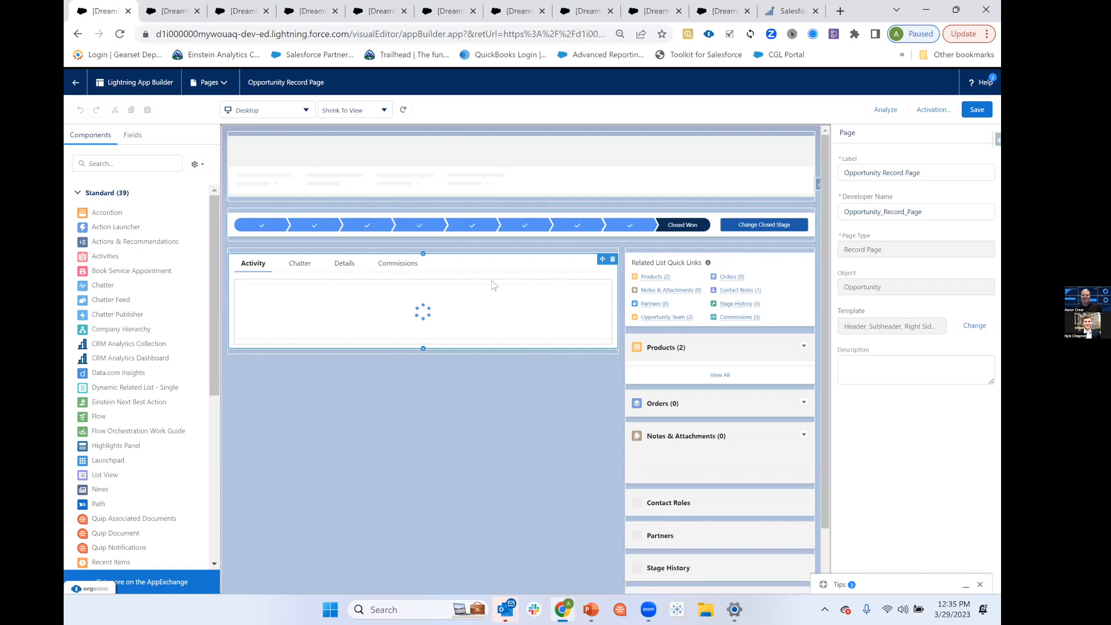
pyautogui.click(403, 270)
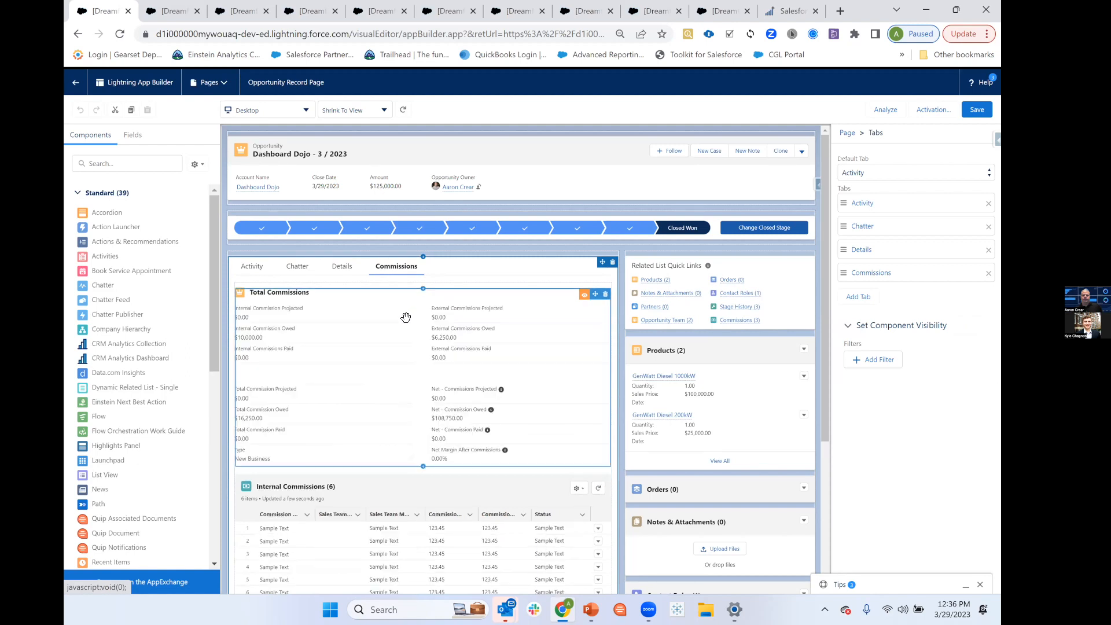
pyautogui.click(406, 317)
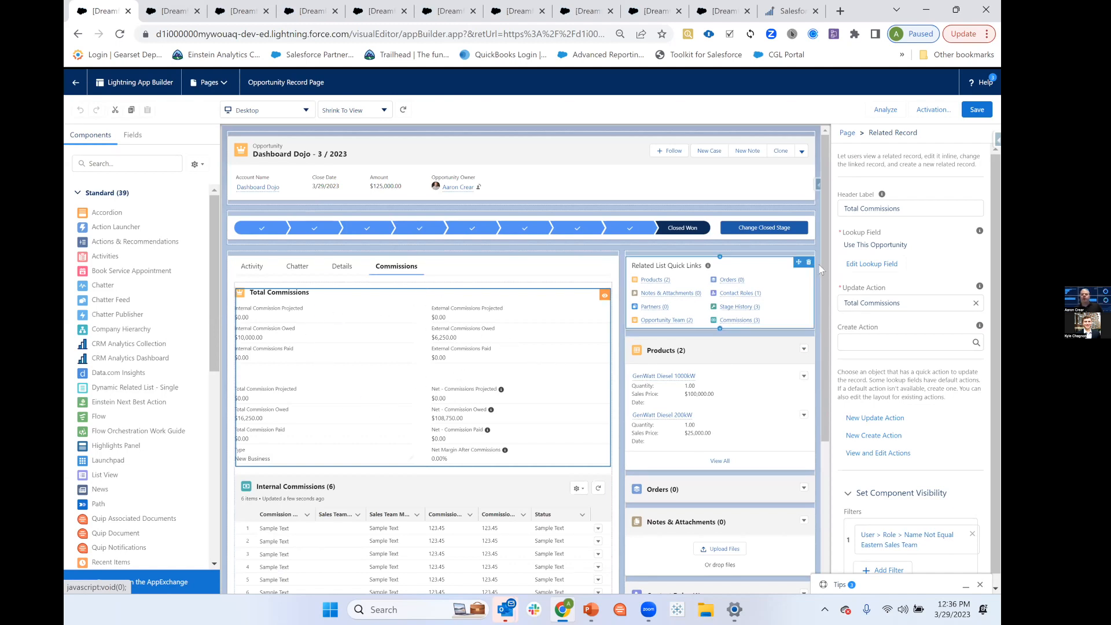
# Review the Internal Commissions related list's fields and filters, recheck the Total Commissions component, and leave the page editor.
pyautogui.scroll(-3, 413, 350)
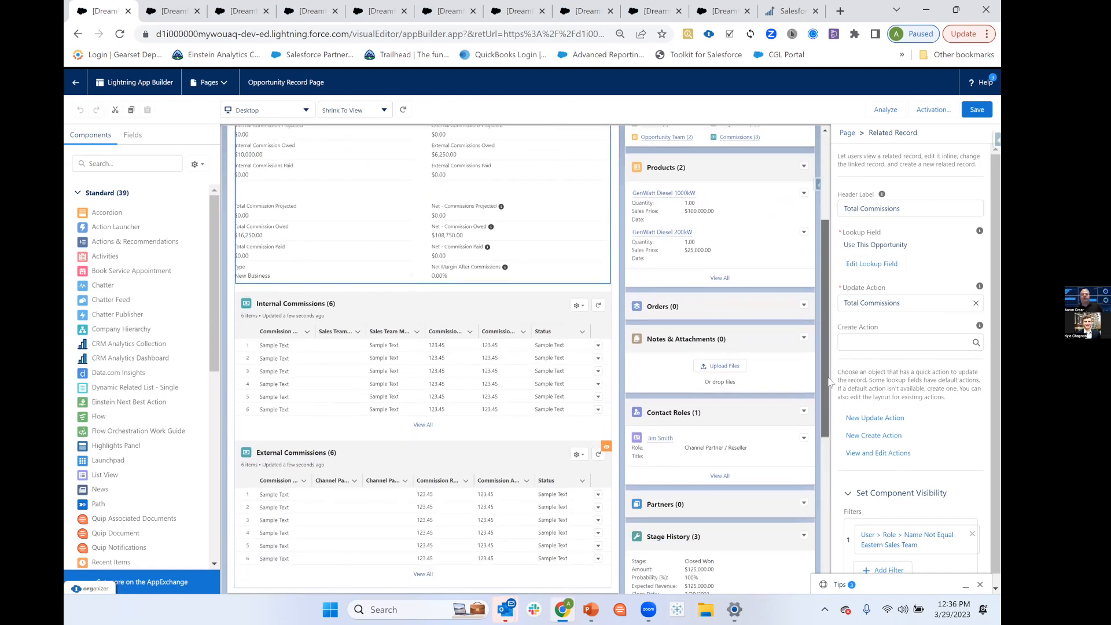
pyautogui.click(403, 356)
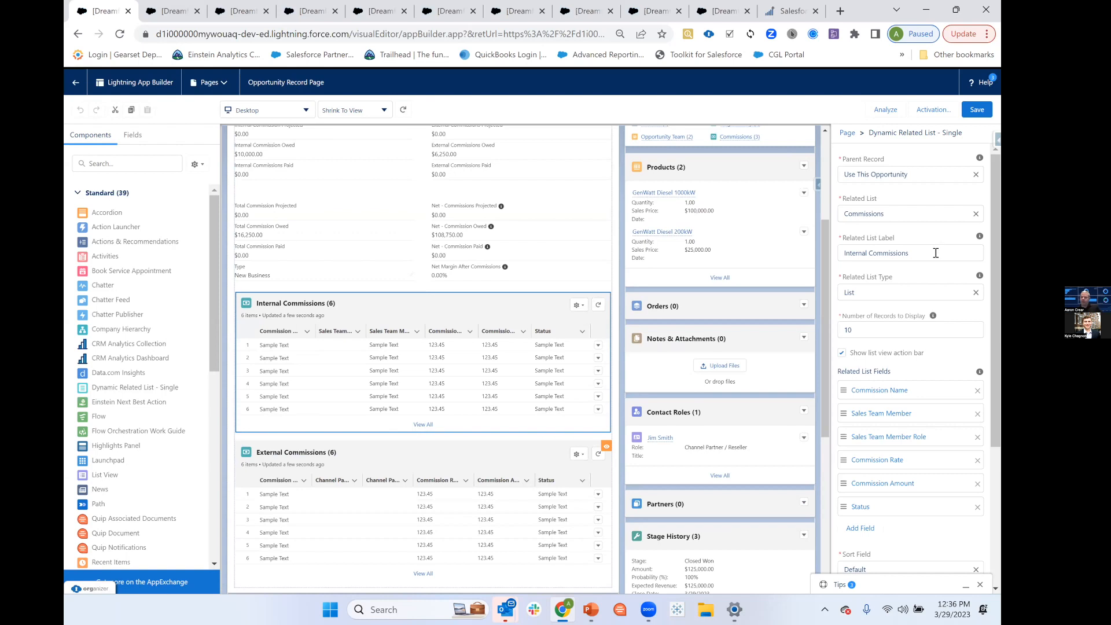
pyautogui.scroll(-4, 944, 273)
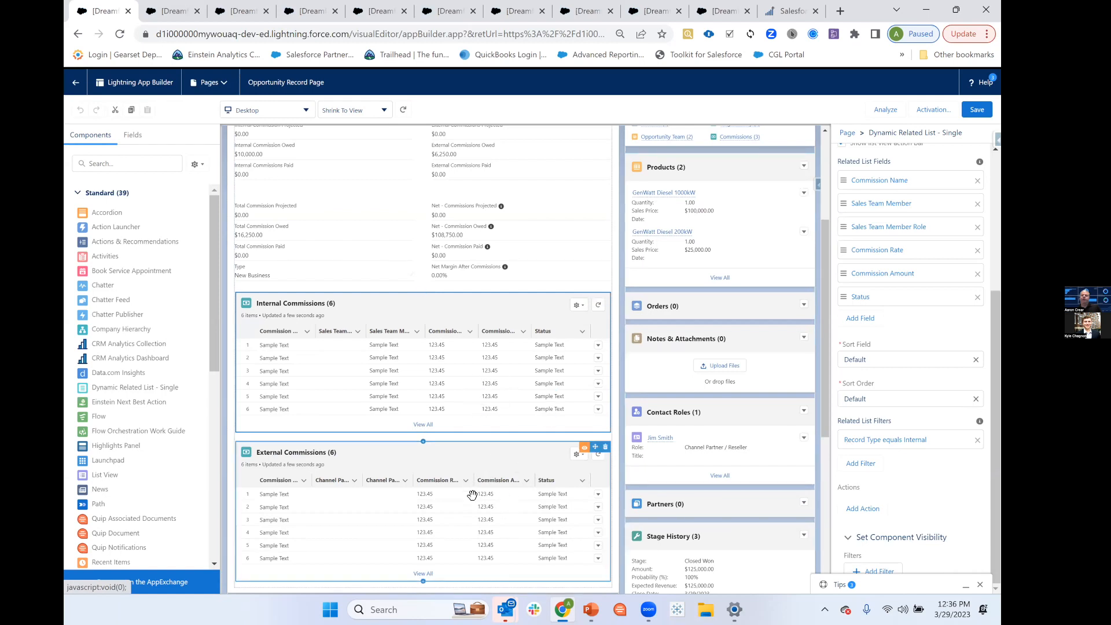
pyautogui.scroll(4, 957, 396)
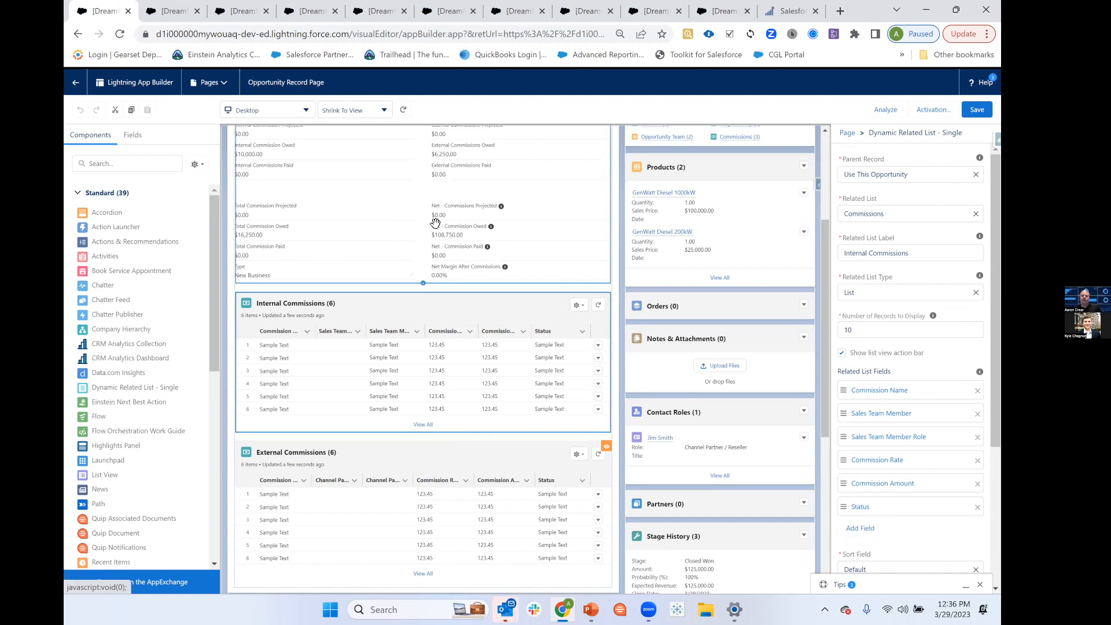
pyautogui.click(385, 195)
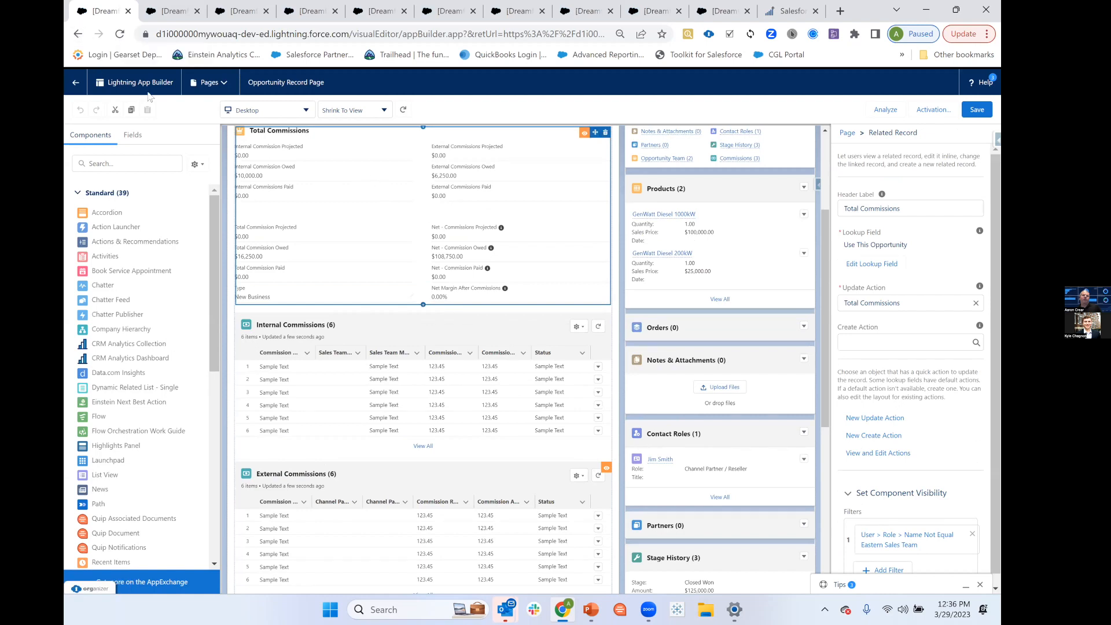
pyautogui.click(72, 84)
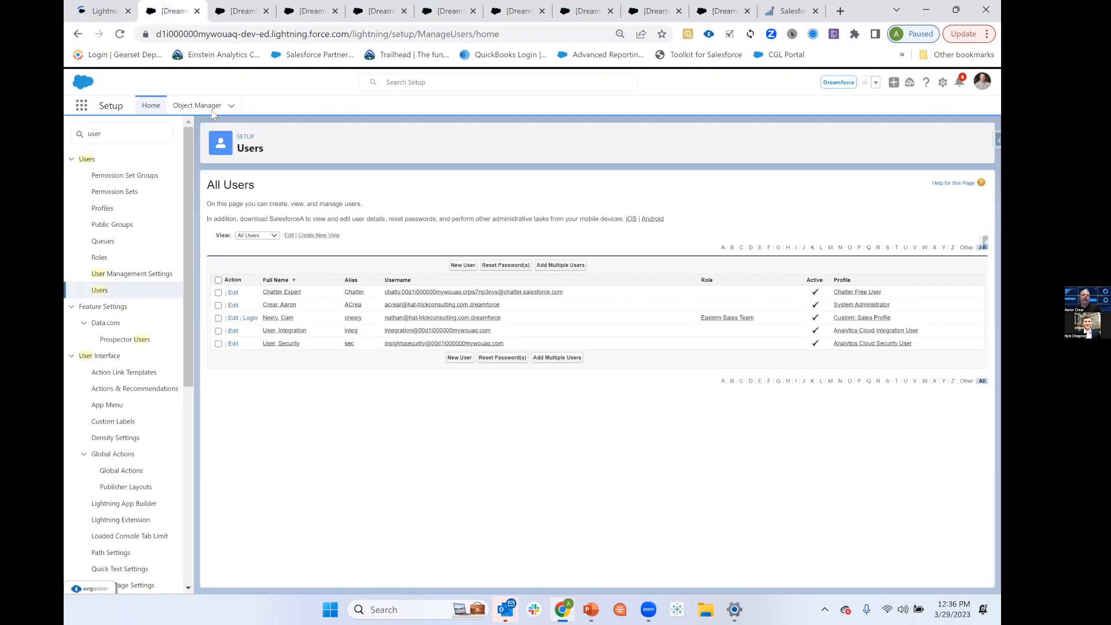
# In Setup, find the Opportunity object with "opp" and open the layout of its Total Commissions action.
pyautogui.click(204, 110)
pyautogui.click(796, 139)
pyautogui.write('opp')
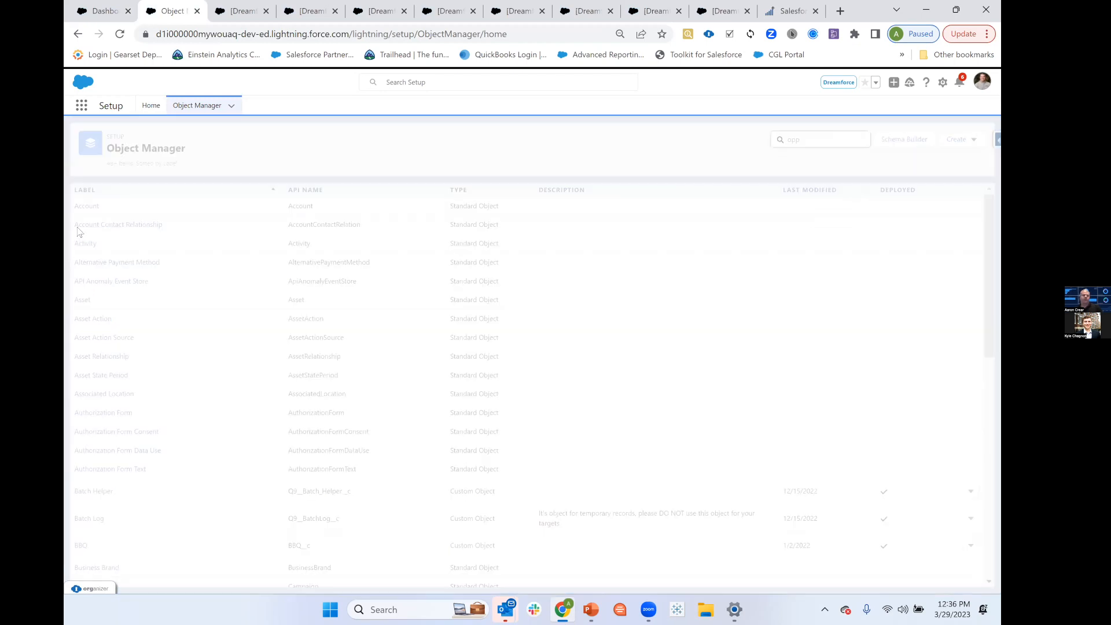
pyautogui.click(91, 206)
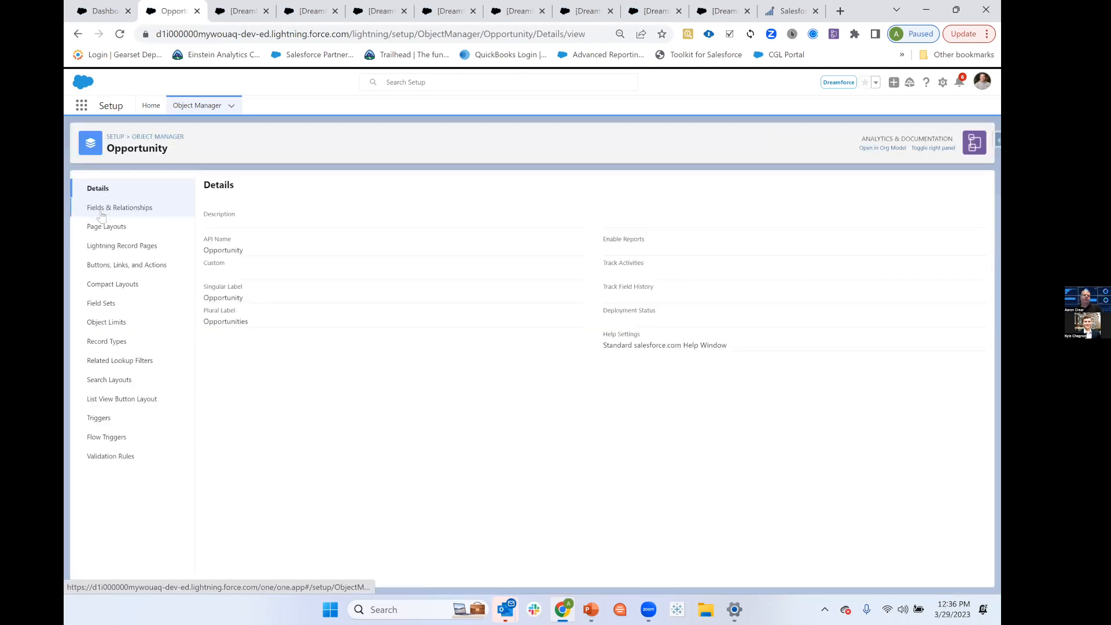
pyautogui.click(121, 267)
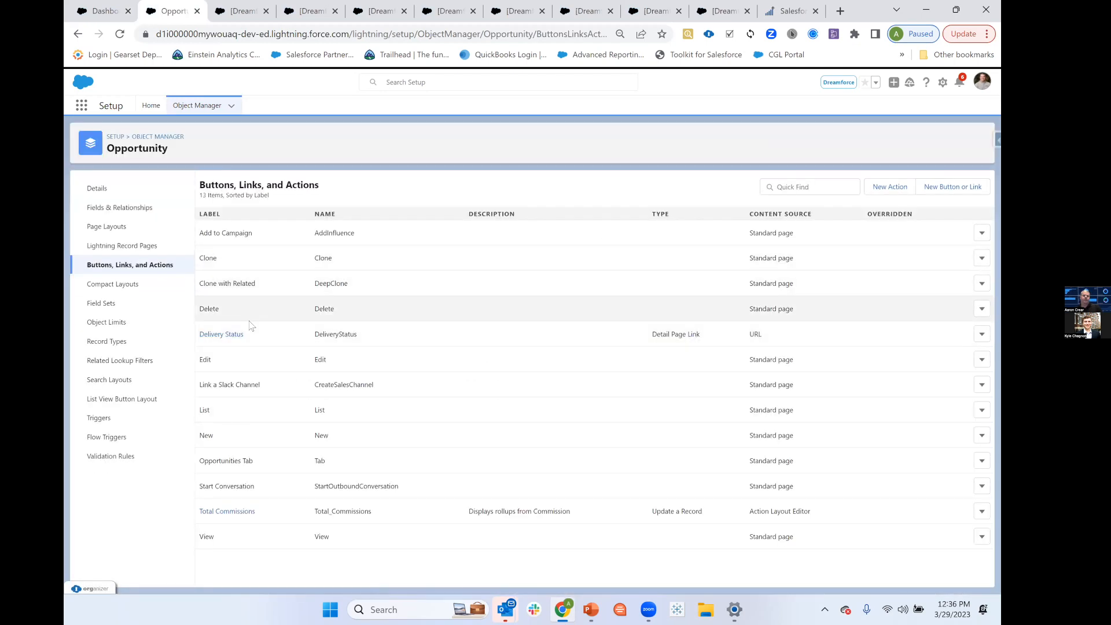
pyautogui.click(223, 511)
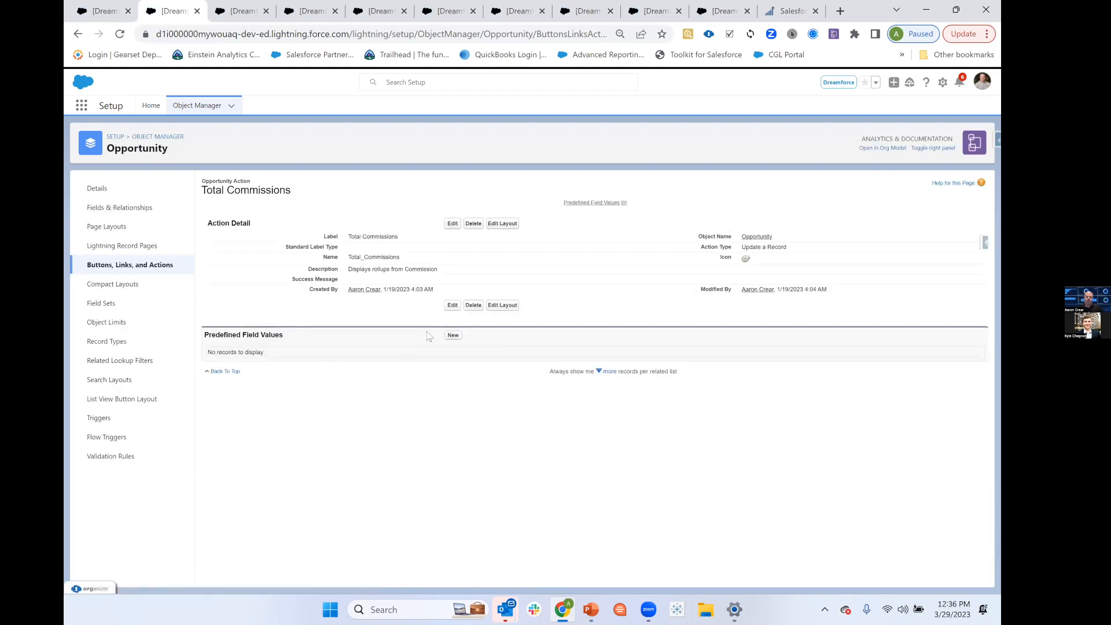
pyautogui.click(504, 305)
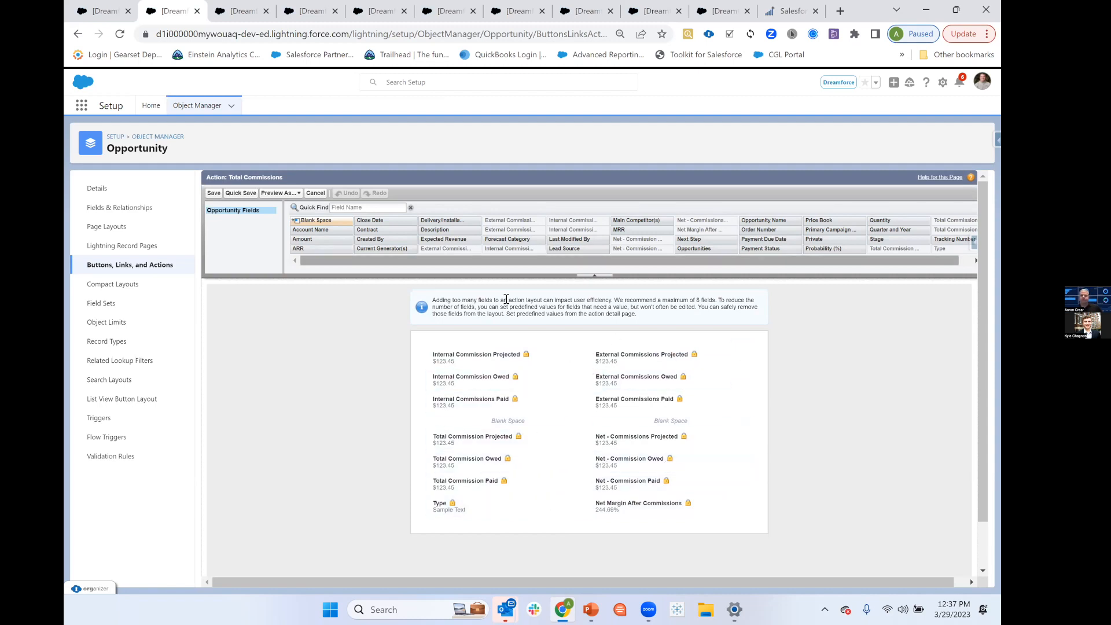
# Return to the sales app, show the My Commissions list view and display its list filters.
pyautogui.click(108, 17)
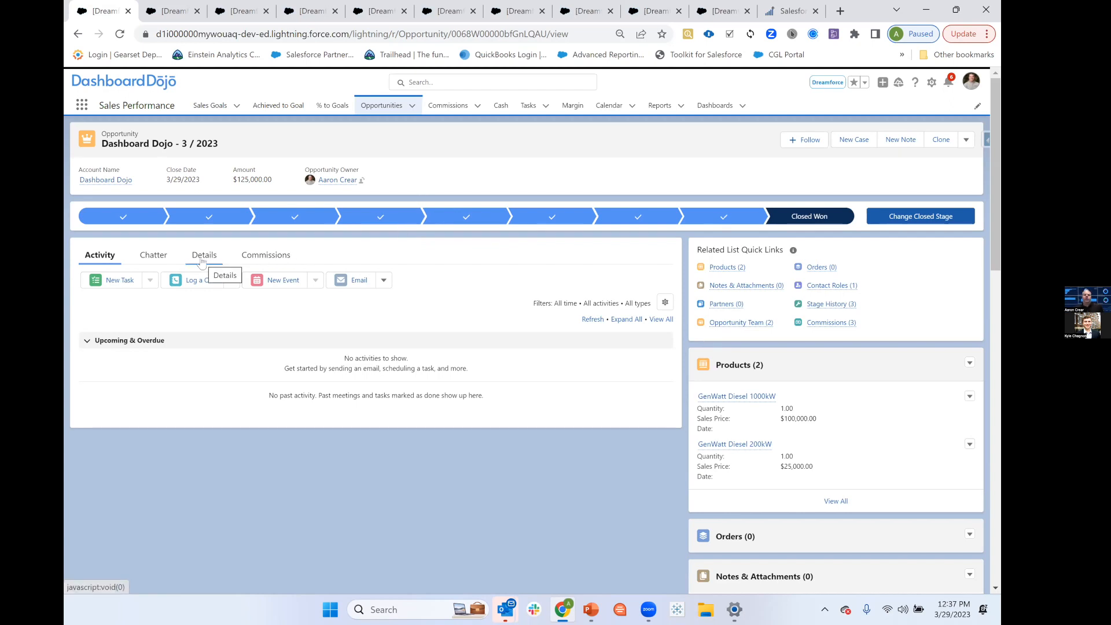
pyautogui.click(449, 113)
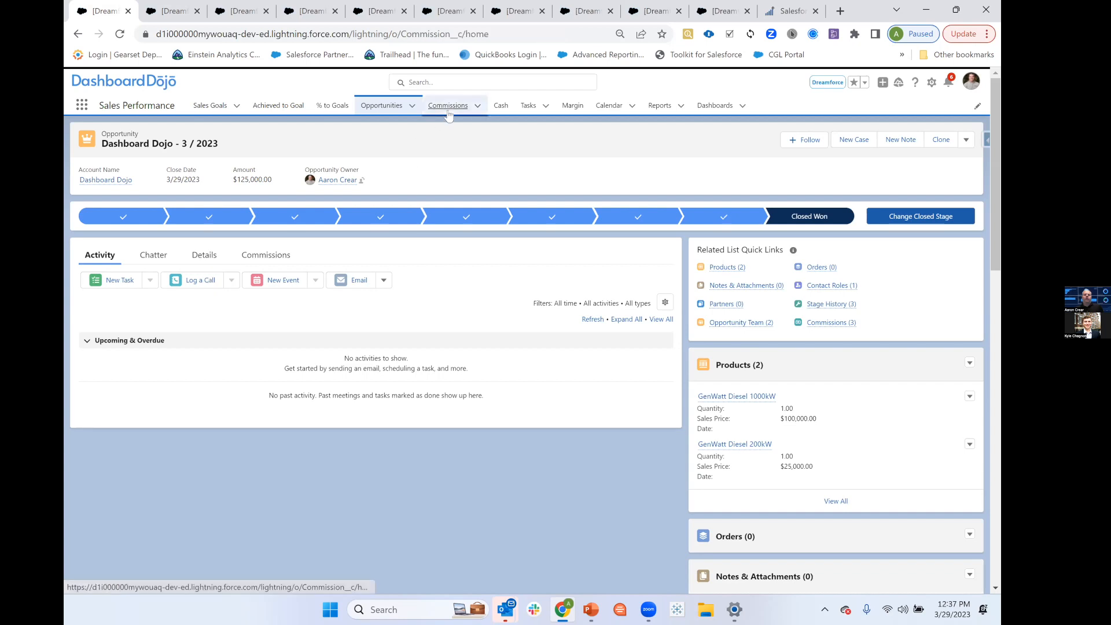
pyautogui.click(121, 144)
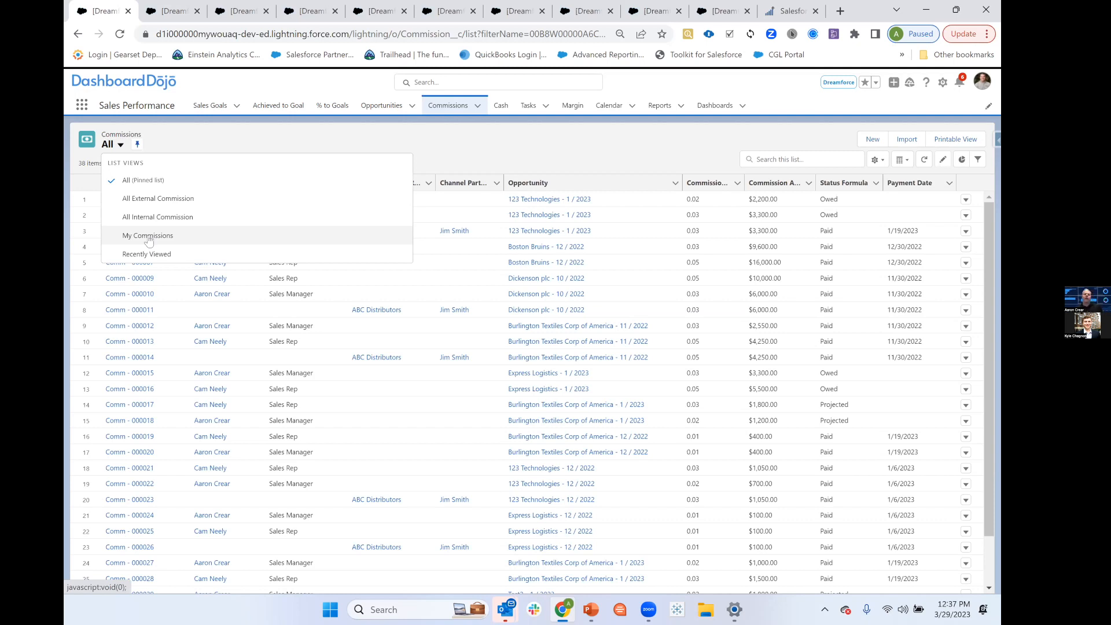
pyautogui.click(164, 241)
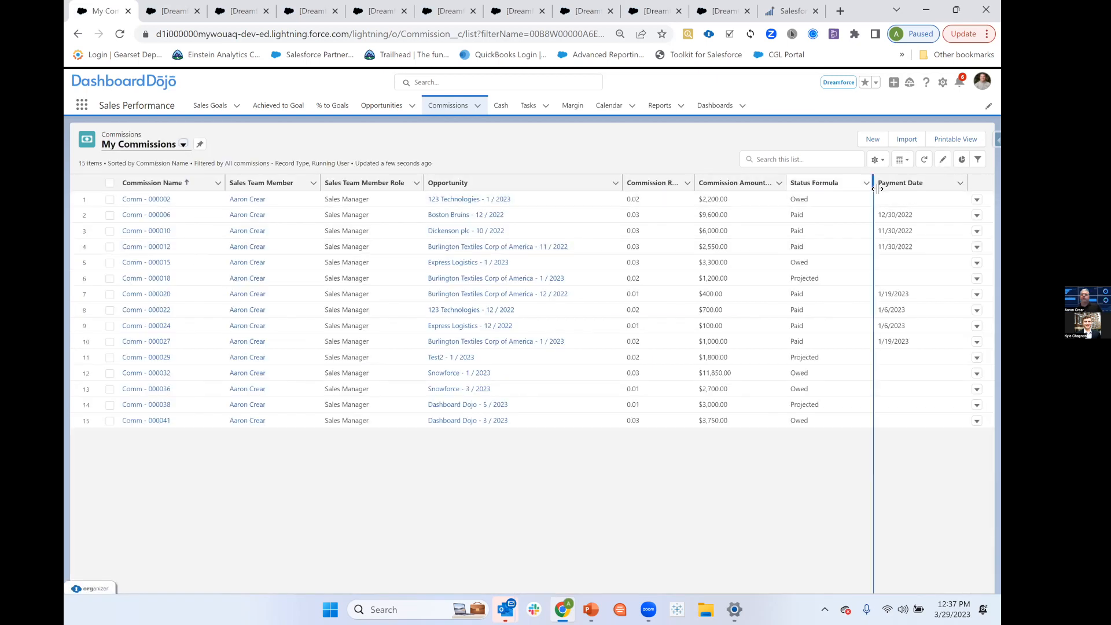
pyautogui.click(878, 160)
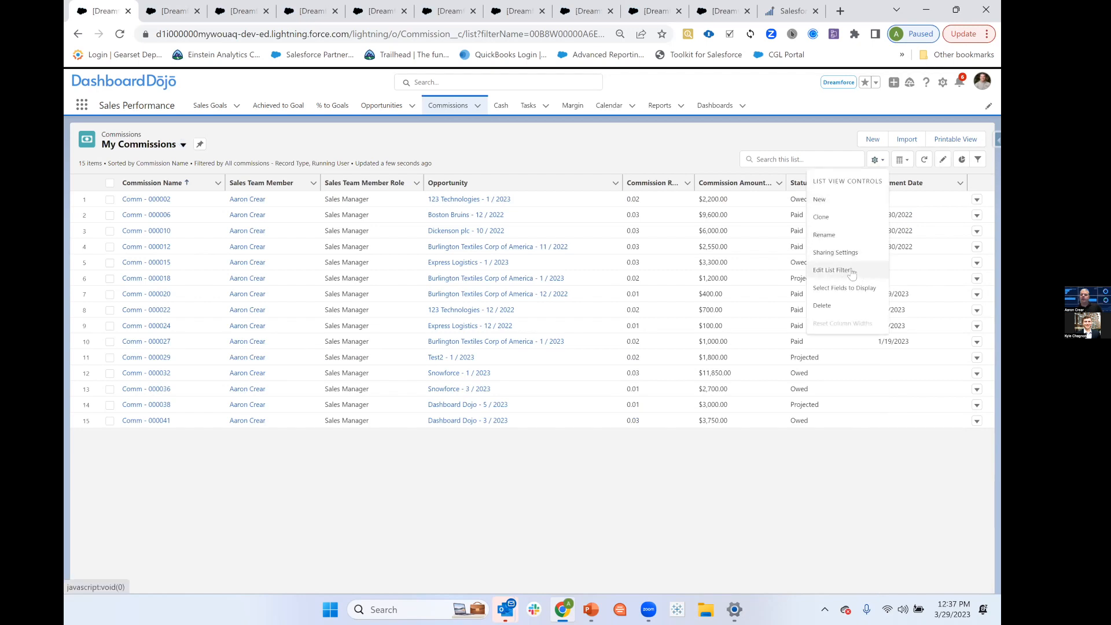
pyautogui.click(829, 272)
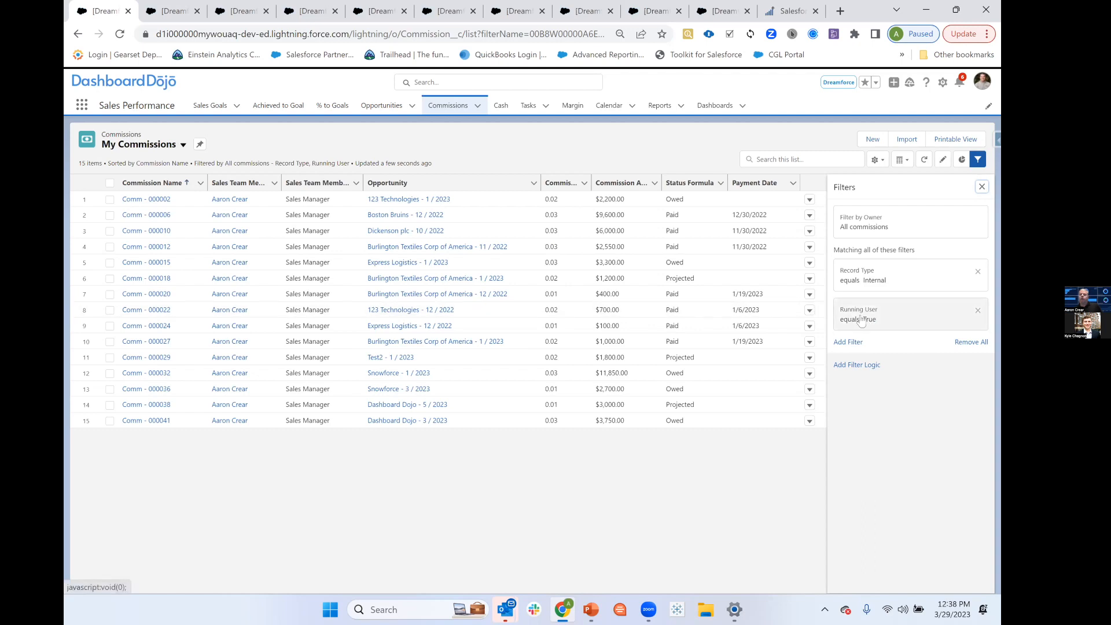
# In Setup, find the Commission object with "comm" and open its Running User formula field definition.
pyautogui.click(173, 11)
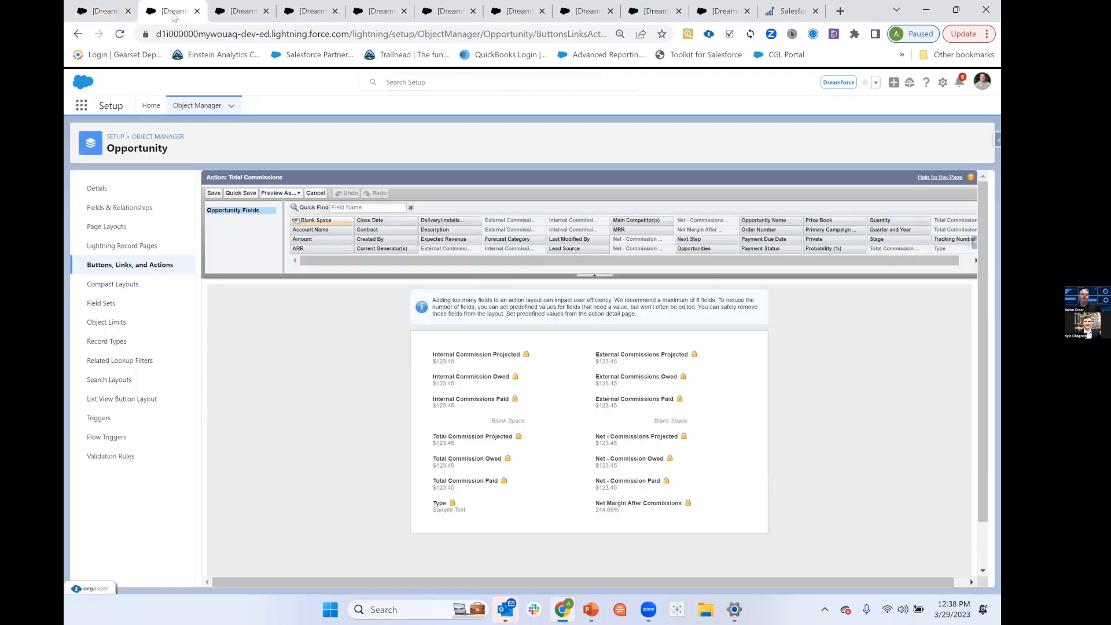
pyautogui.click(186, 109)
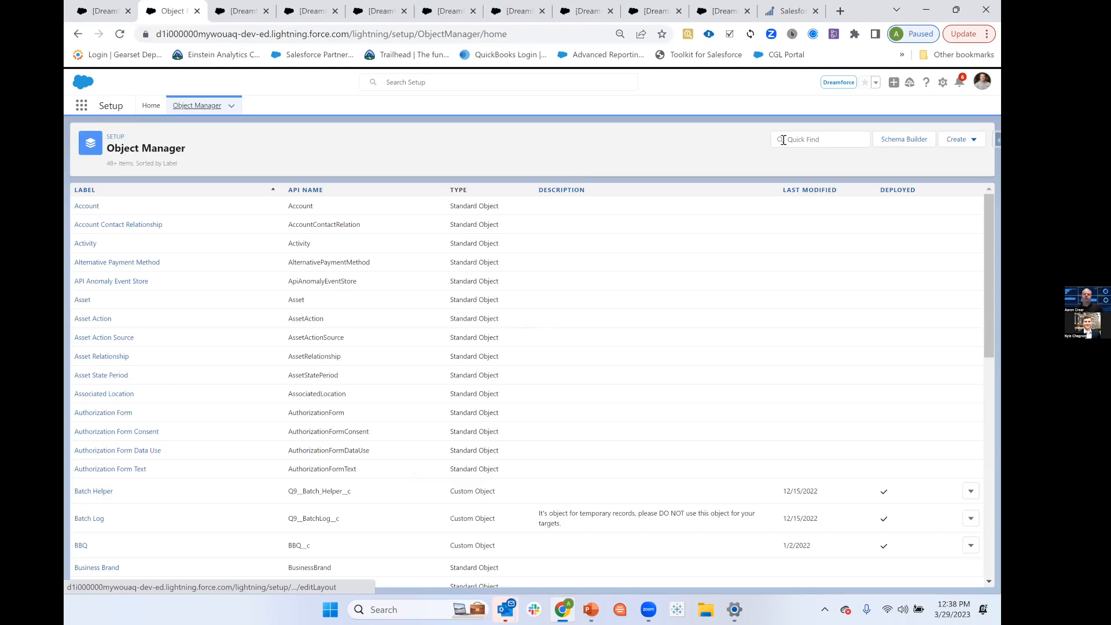
pyautogui.click(784, 140)
pyautogui.write('comm')
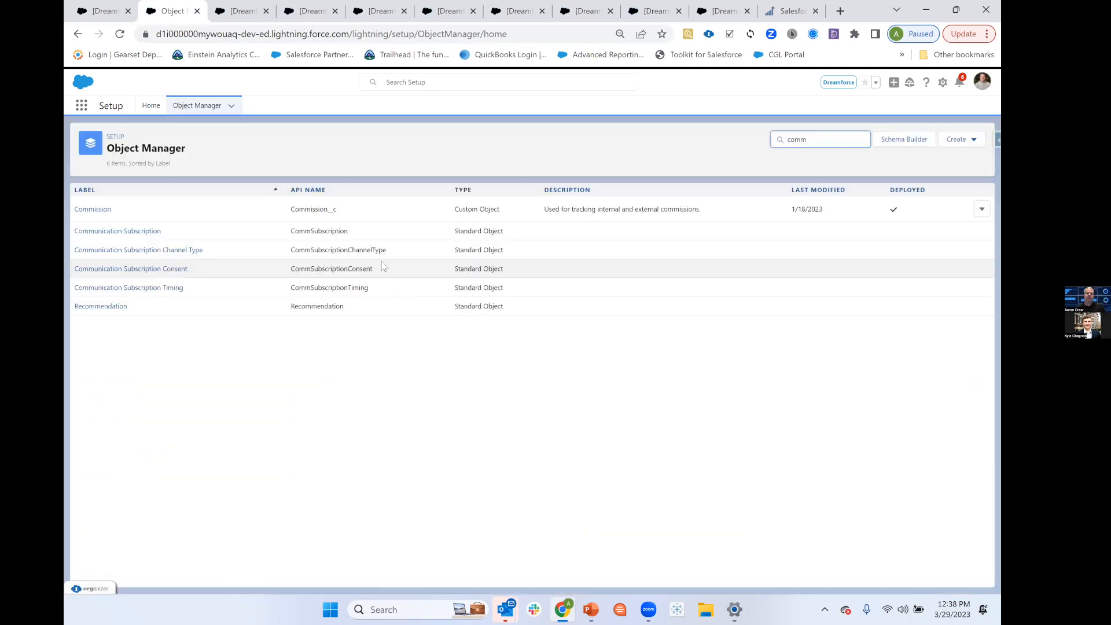
pyautogui.click(92, 209)
pyautogui.click(105, 208)
pyautogui.scroll(-1, 310, 445)
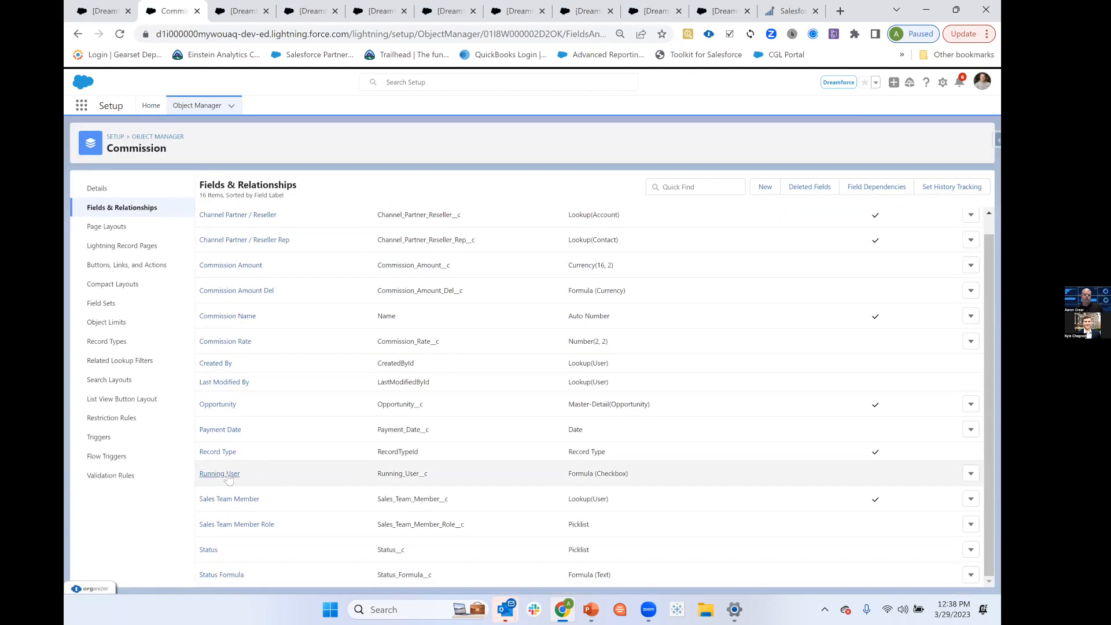
pyautogui.click(253, 476)
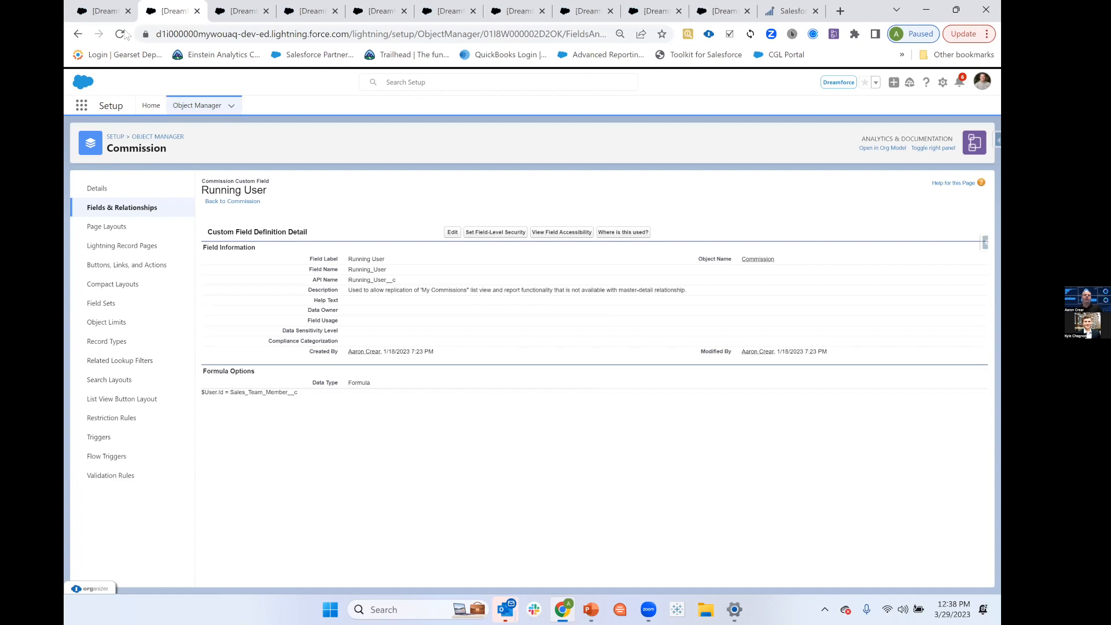
# Close the My Commissions list filters, open the Cash page, and review its commission metrics, monthly chart and detail table.
pyautogui.click(108, 17)
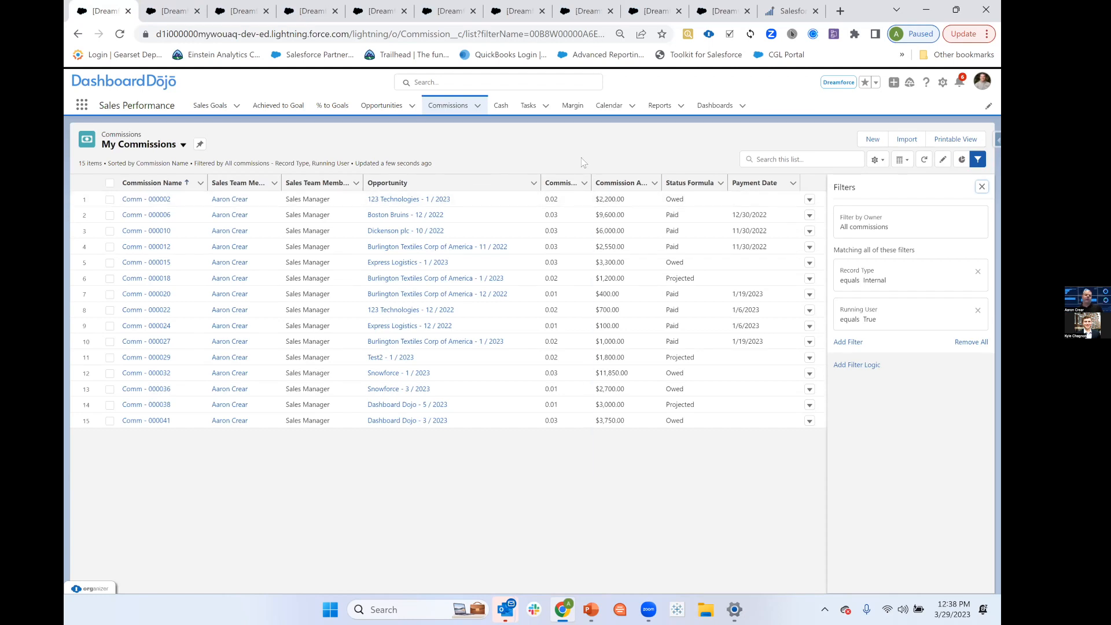
pyautogui.click(982, 187)
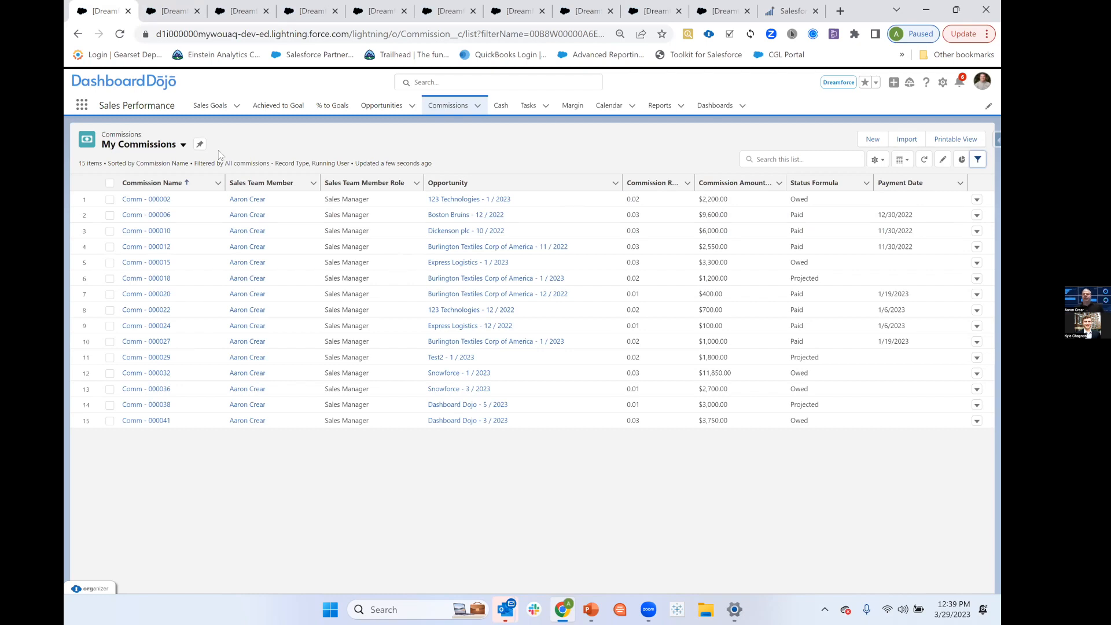
pyautogui.click(501, 108)
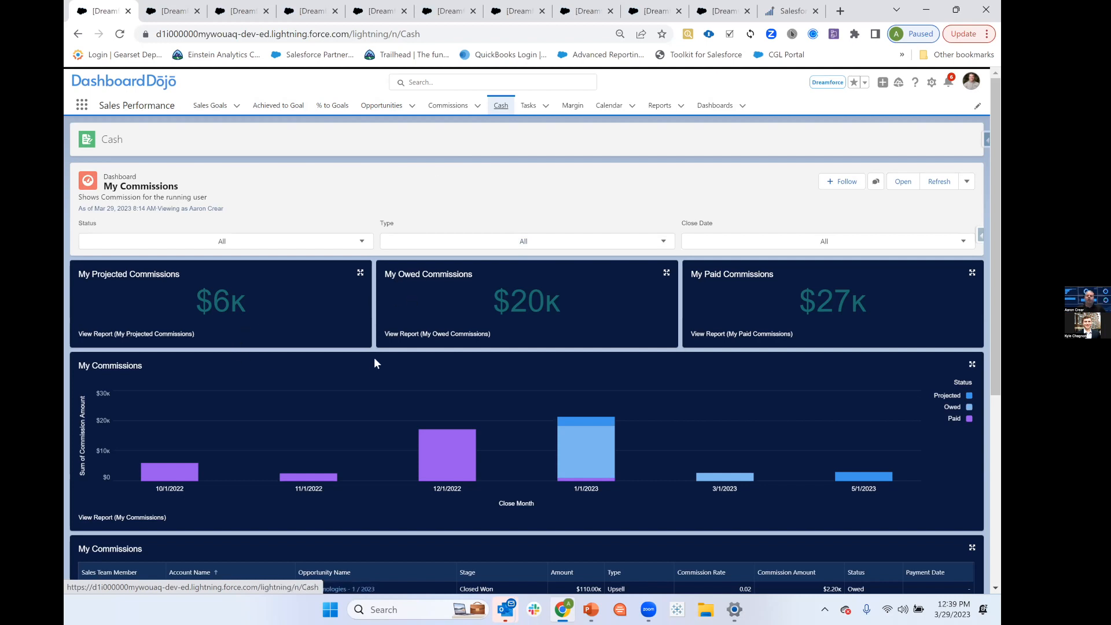
pyautogui.scroll(-2, 374, 357)
pyautogui.moveTo(541, 346)
pyautogui.scroll(1, 301, 266)
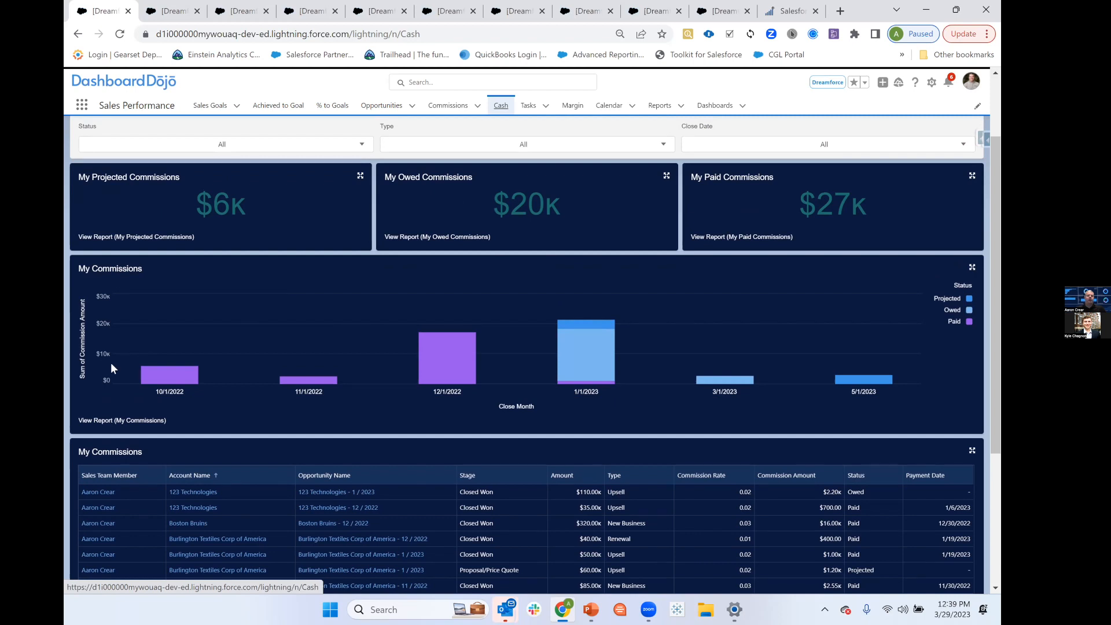
pyautogui.scroll(-3, 380, 346)
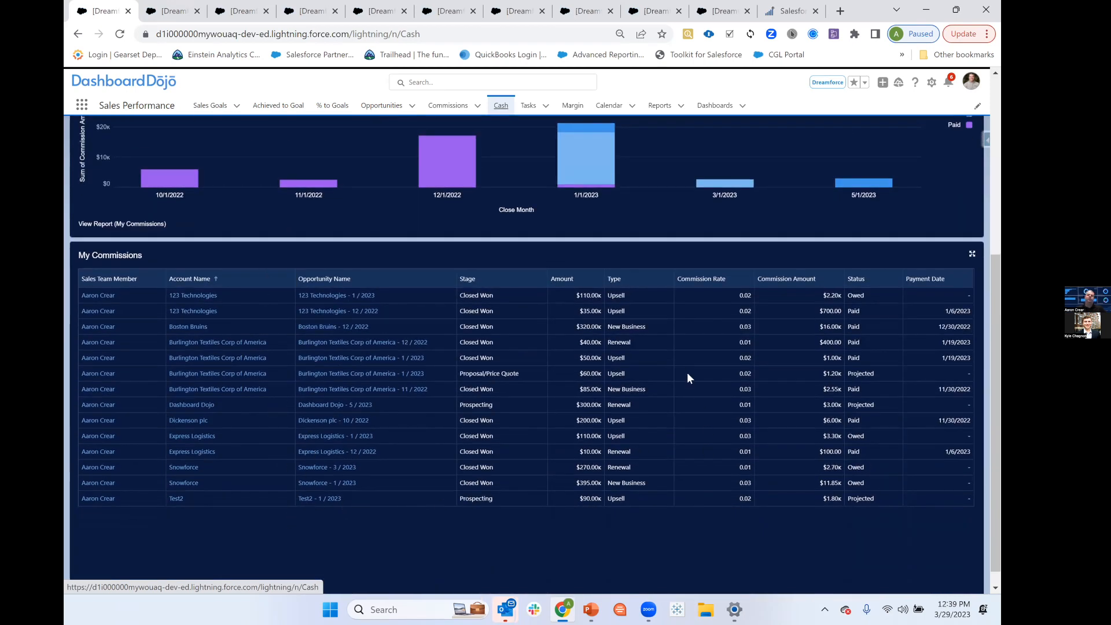
pyautogui.scroll(3, 1004, 440)
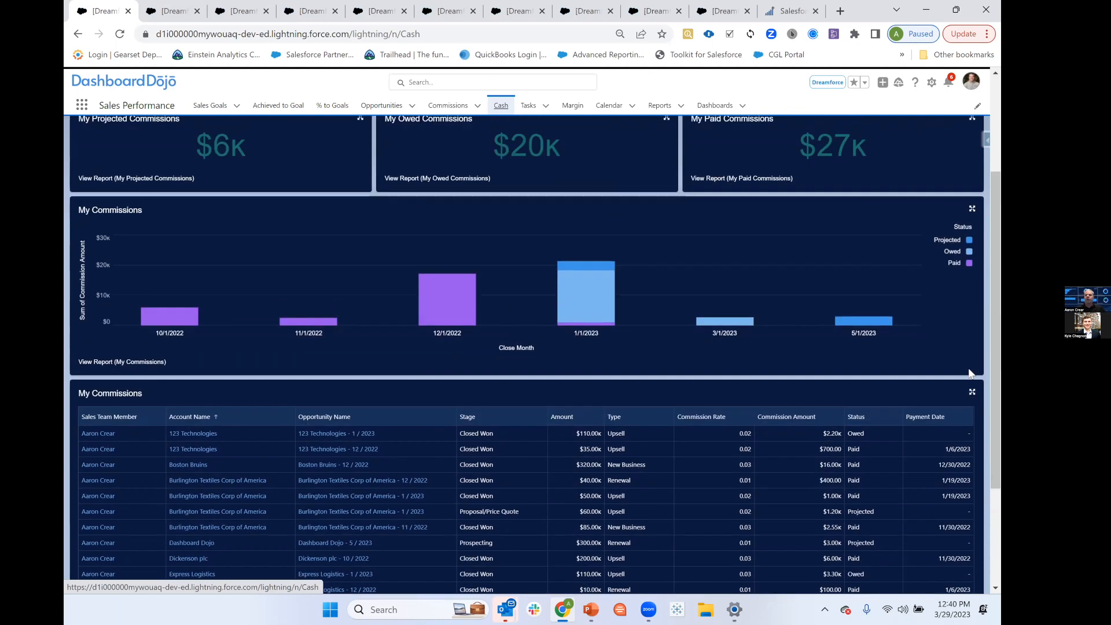
pyautogui.scroll(2, 322, 222)
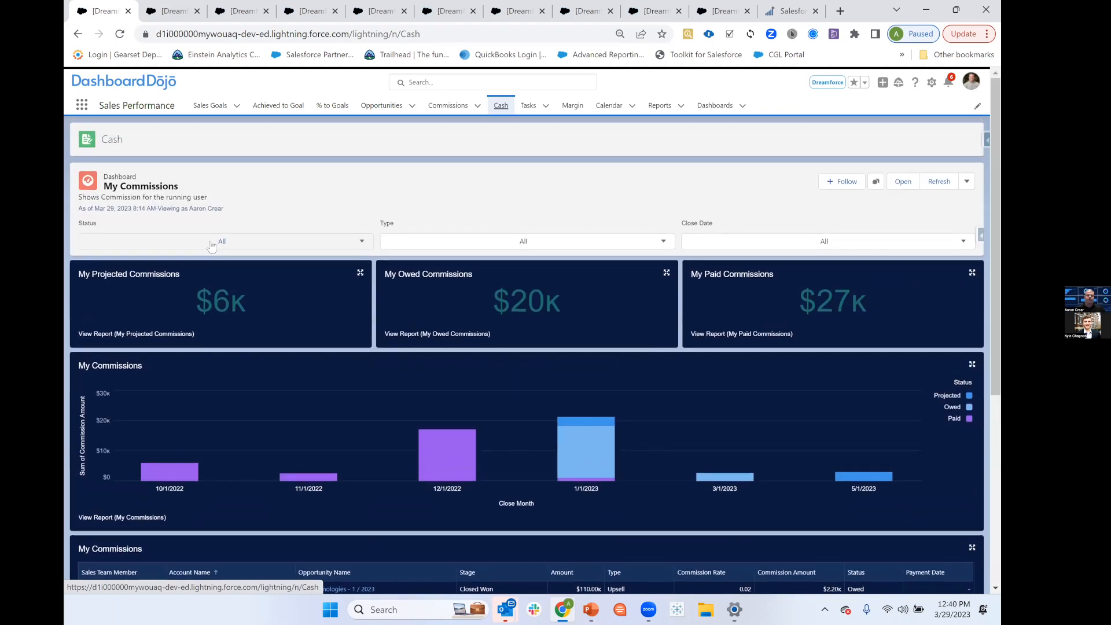
# Inspect the available options of the dashboard's Status, Type and Close Date filters without choosing any.
pyautogui.click(199, 243)
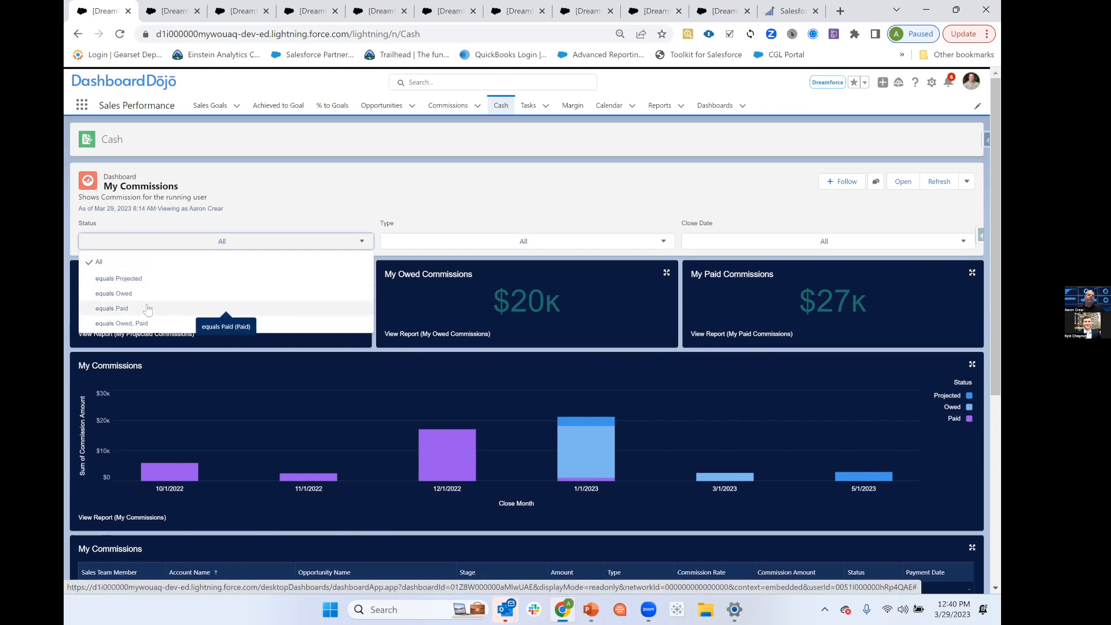
pyautogui.click(457, 246)
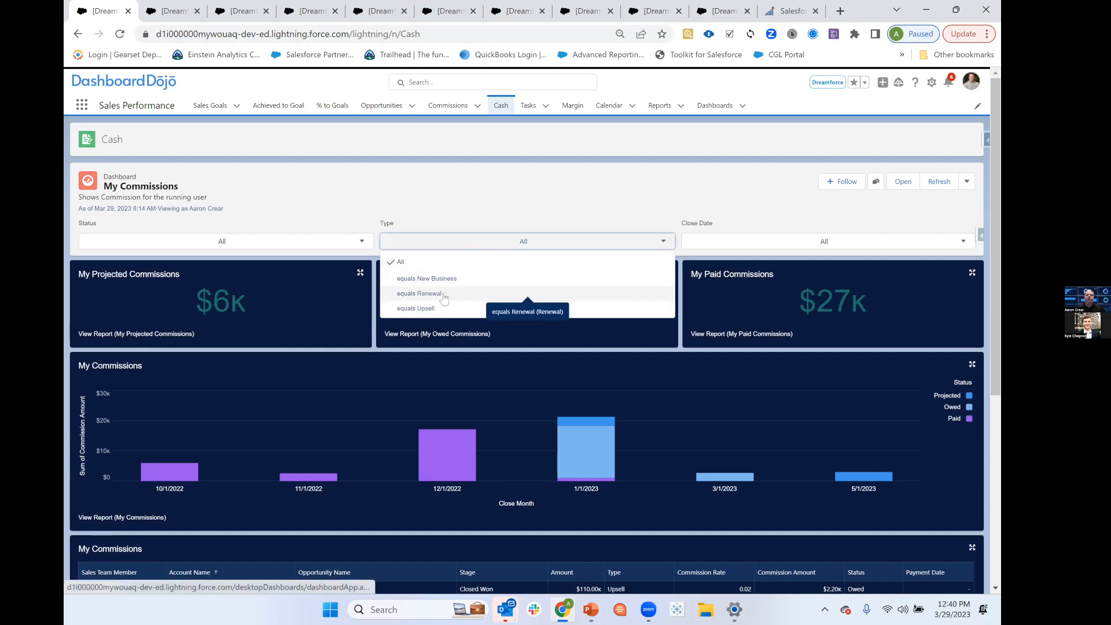
pyautogui.click(754, 242)
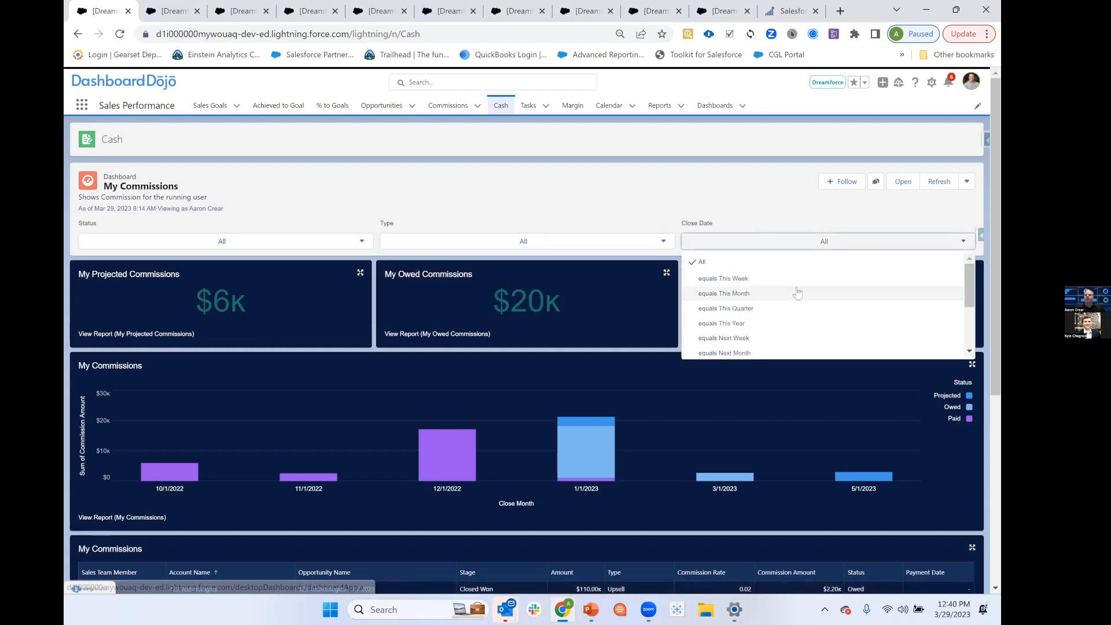
pyautogui.scroll(-2, 797, 293)
pyautogui.scroll(-1, 799, 295)
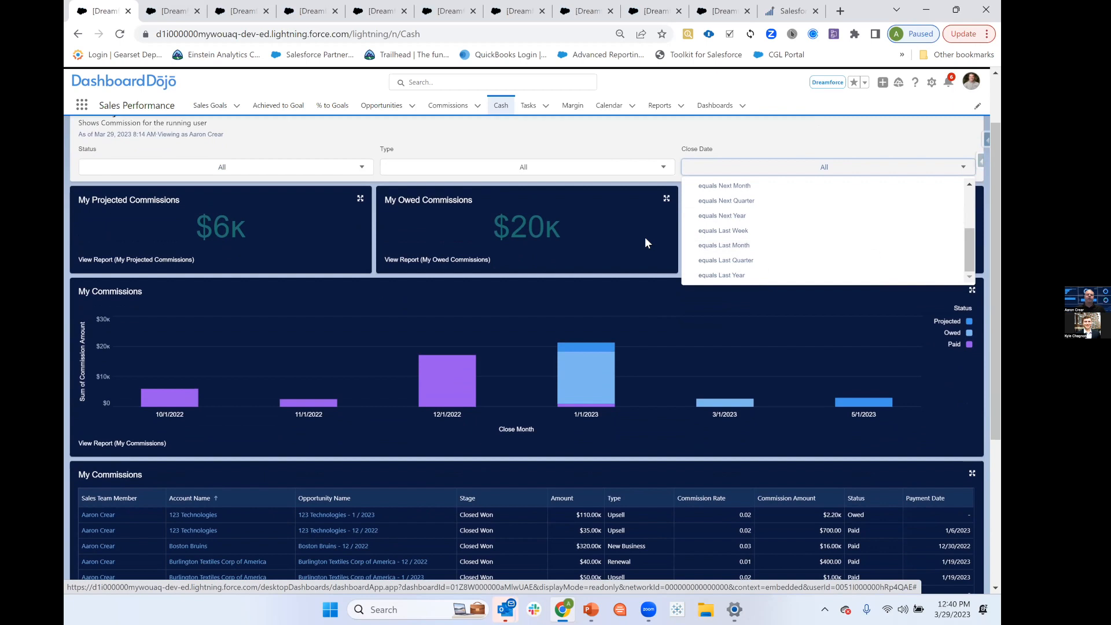
pyautogui.click(487, 139)
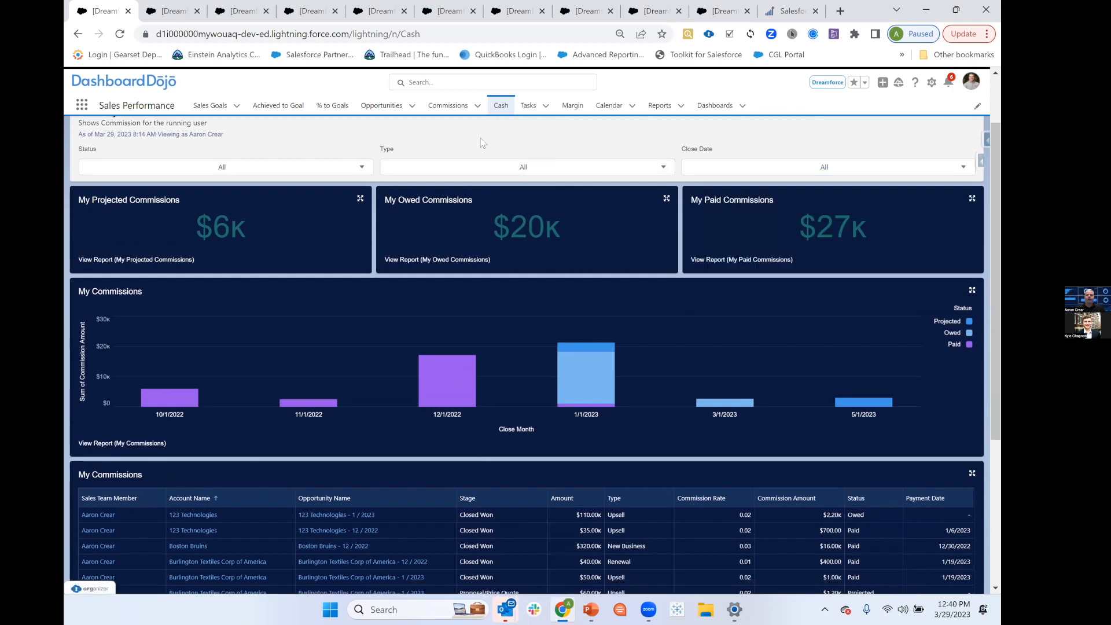
pyautogui.scroll(-4, 674, 355)
pyautogui.scroll(5, 685, 355)
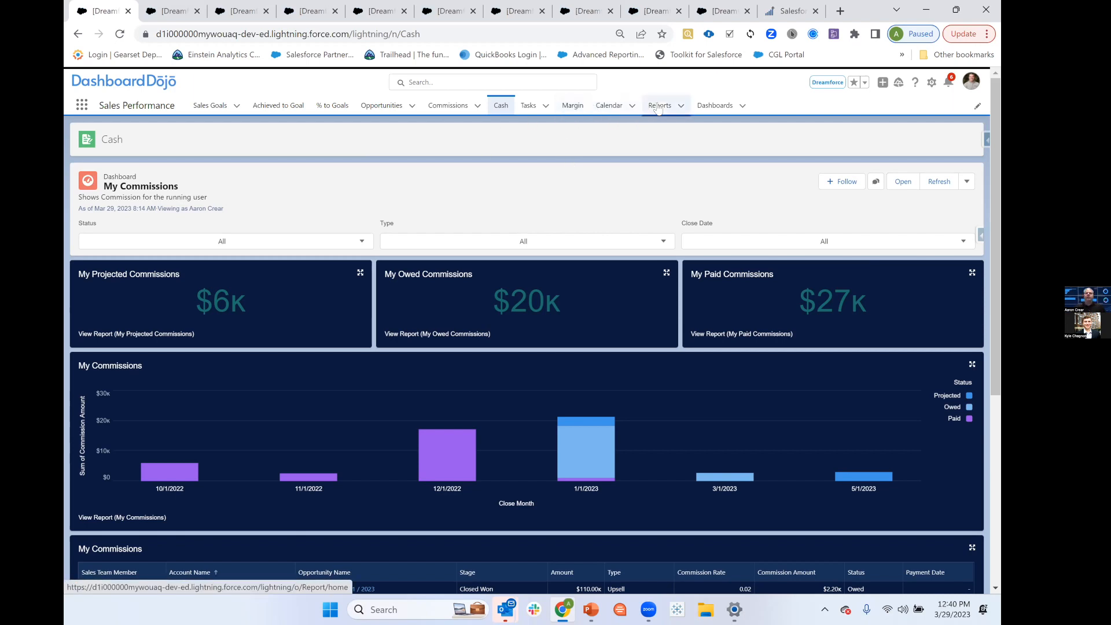
# Close the extra Users, flow, app settings and duplicate Cash browser tabs, and bring up the ABC Distributors Commissions report.
pyautogui.click(239, 13)
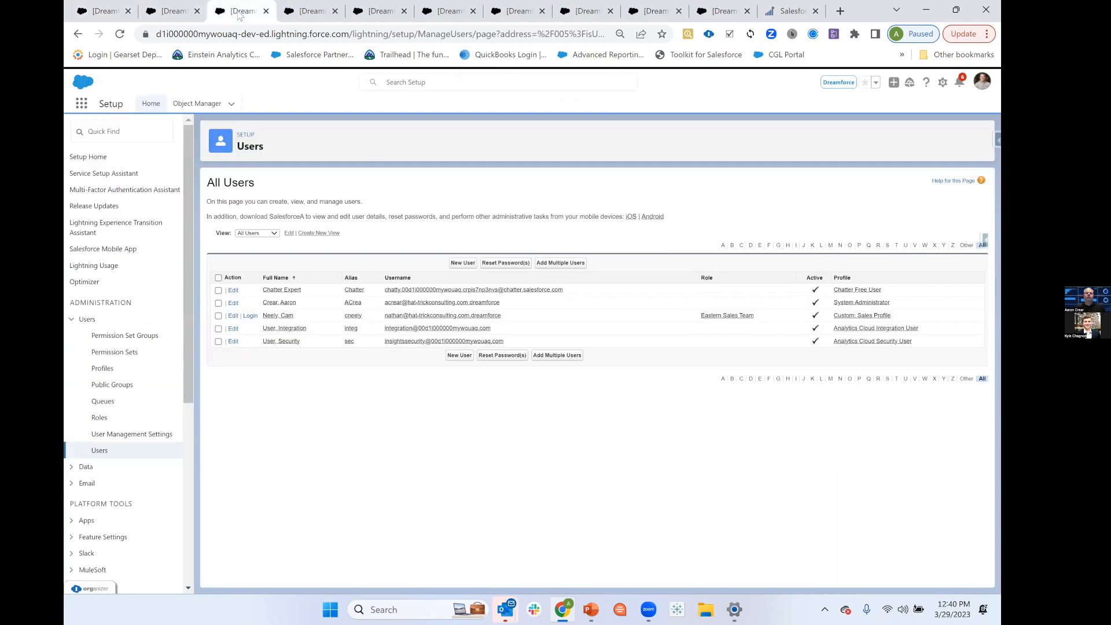
pyautogui.click(307, 12)
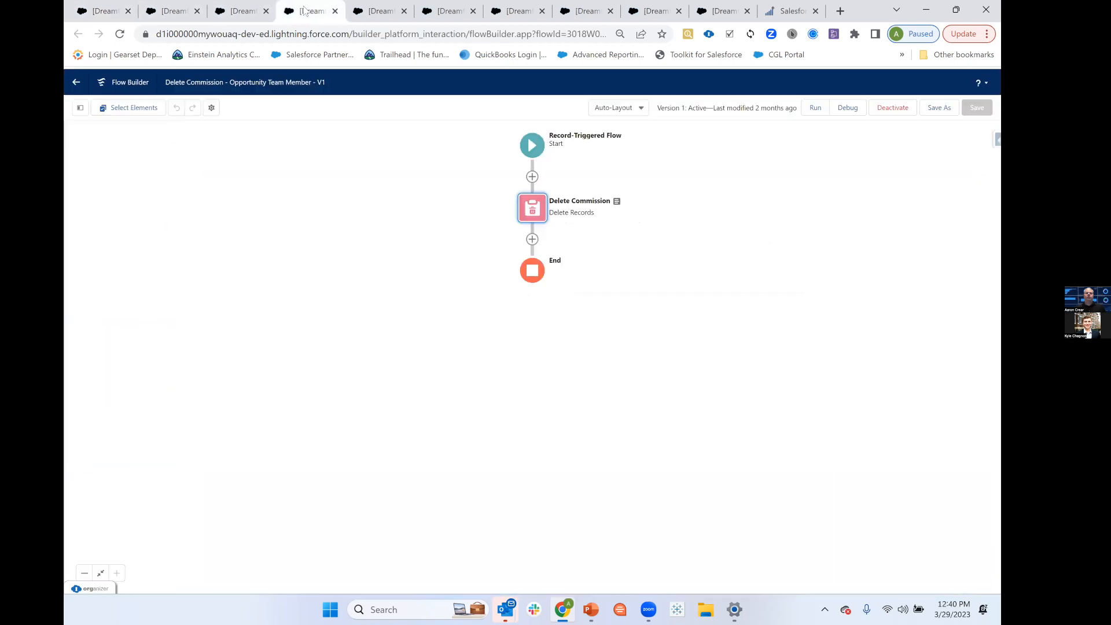
pyautogui.click(335, 11)
pyautogui.click(266, 11)
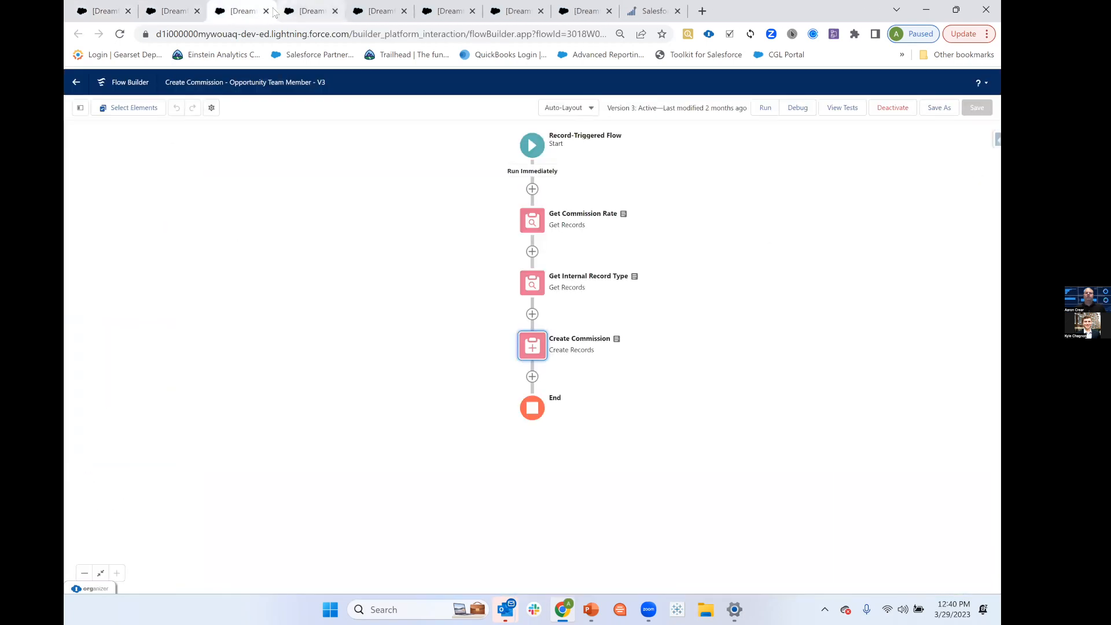
pyautogui.click(266, 11)
pyautogui.click(267, 11)
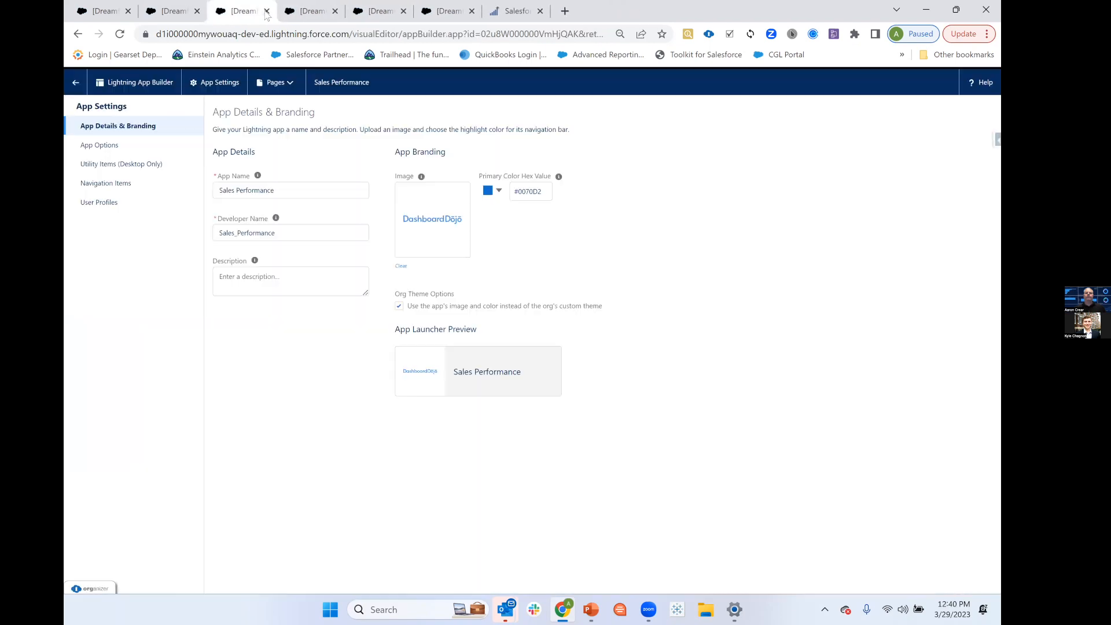
pyautogui.click(266, 11)
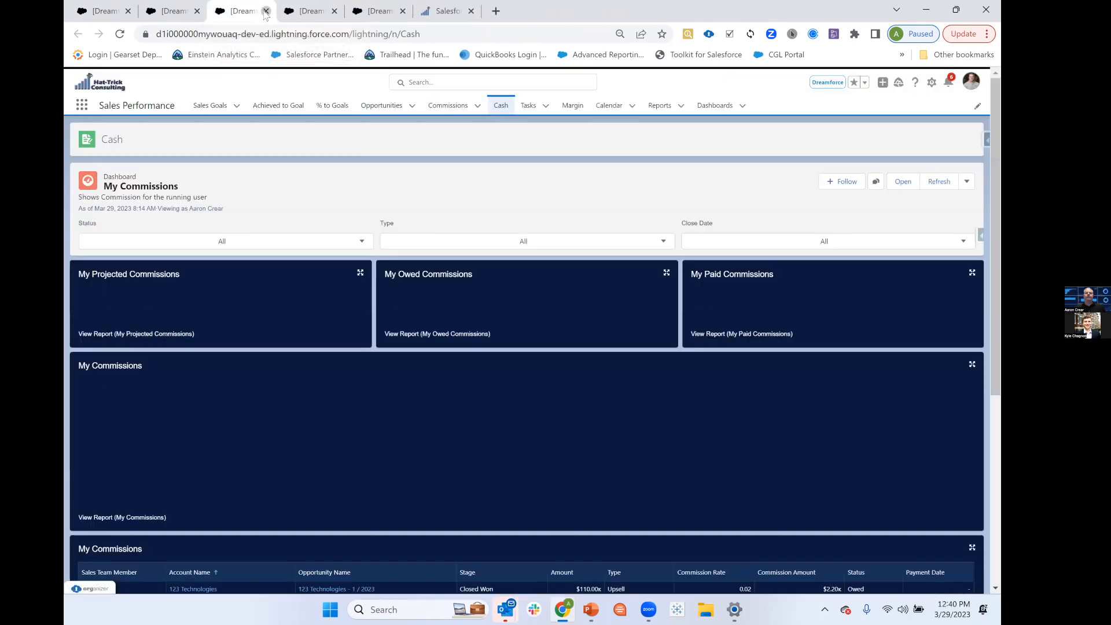
pyautogui.click(266, 11)
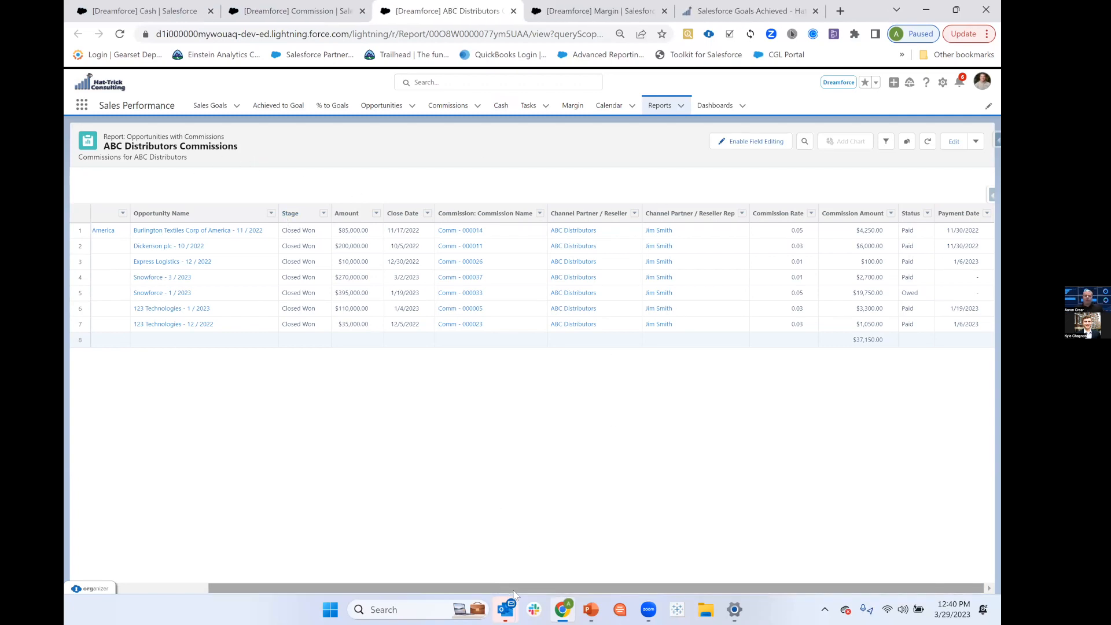
pyautogui.moveTo(514, 589); pyautogui.dragTo(457, 587)
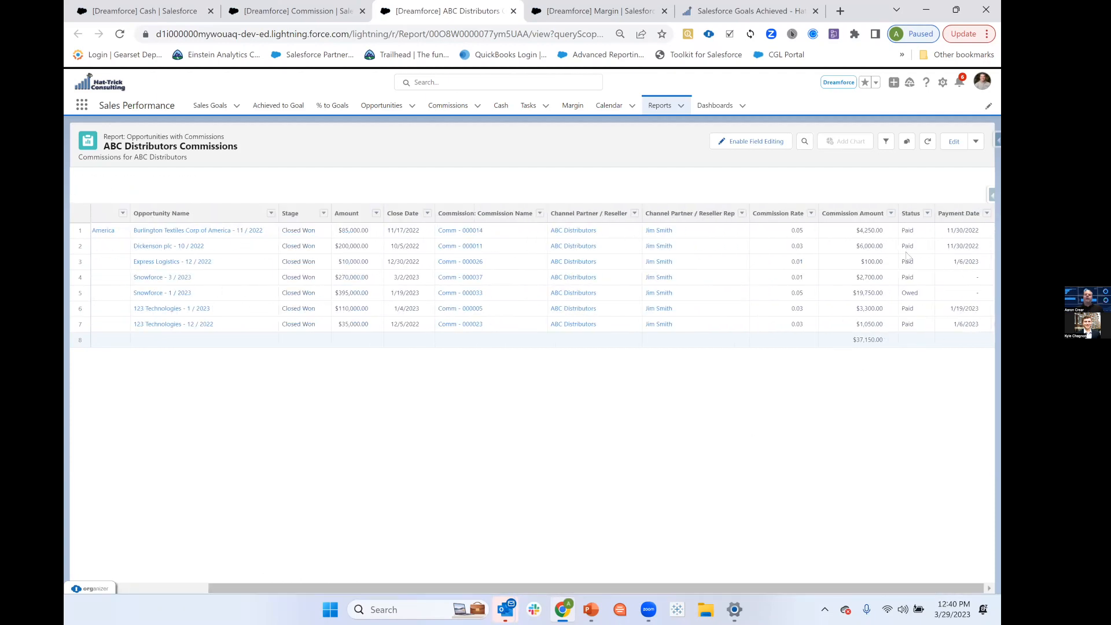
# Enable field editing in the report and try setting the Snowforce - 1 / 2023 commission's payment date to 3/29/2023 and status to Paid.
pyautogui.click(776, 143)
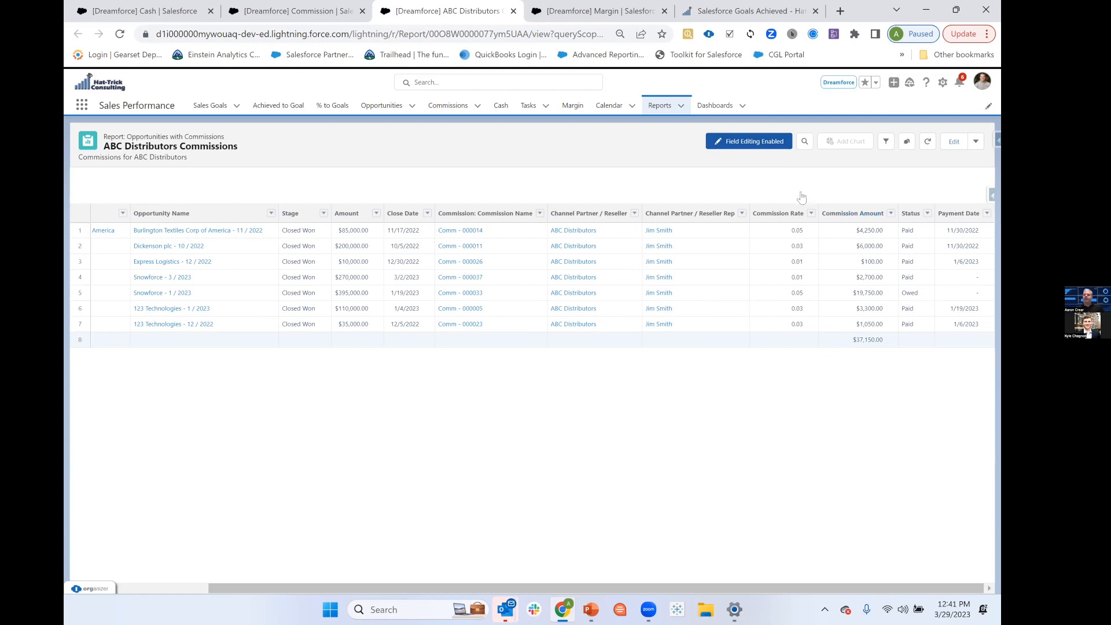
pyautogui.click(987, 294)
pyautogui.click(915, 325)
pyautogui.click(905, 467)
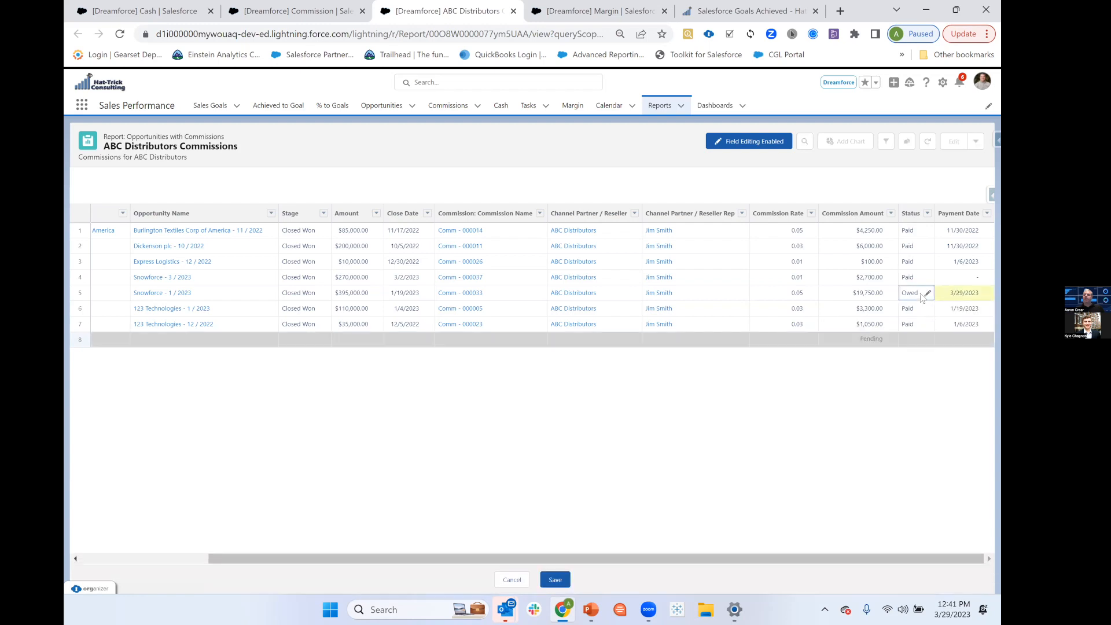
pyautogui.click(927, 294)
pyautogui.click(847, 325)
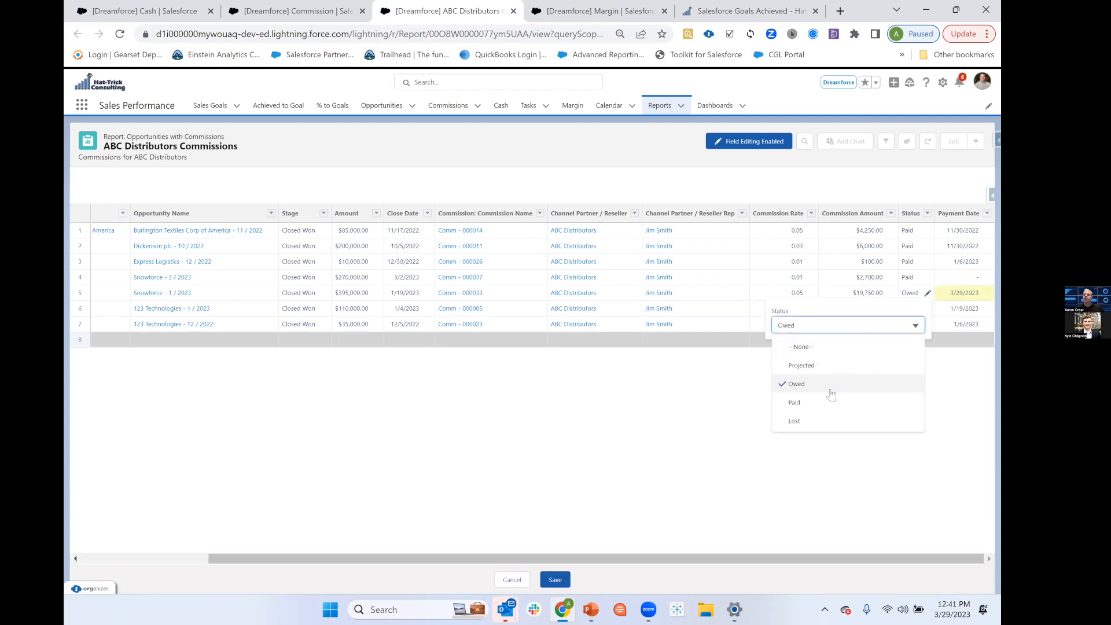
pyautogui.click(826, 403)
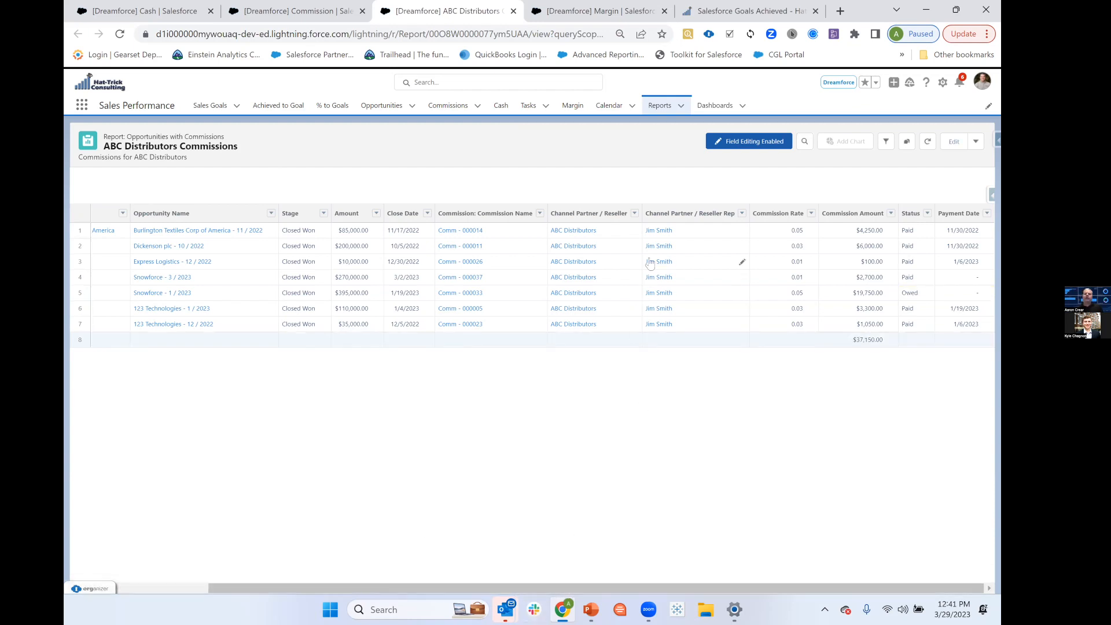
# Open the Margin page and review the internal and external average net margin after commissions charts.
pyautogui.click(572, 110)
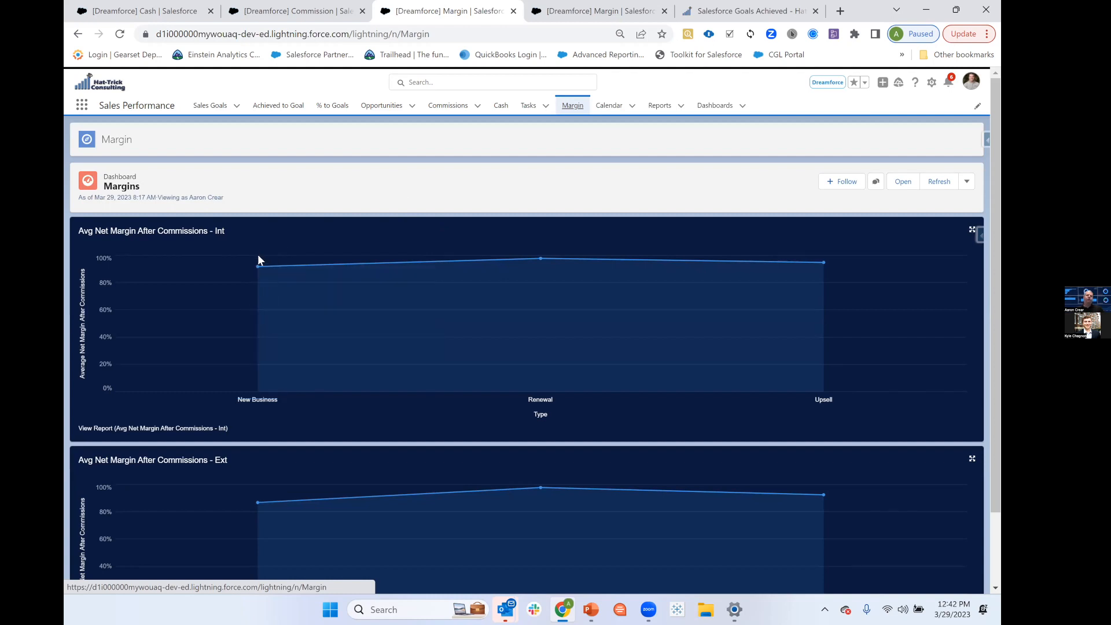
pyautogui.moveTo(541, 262)
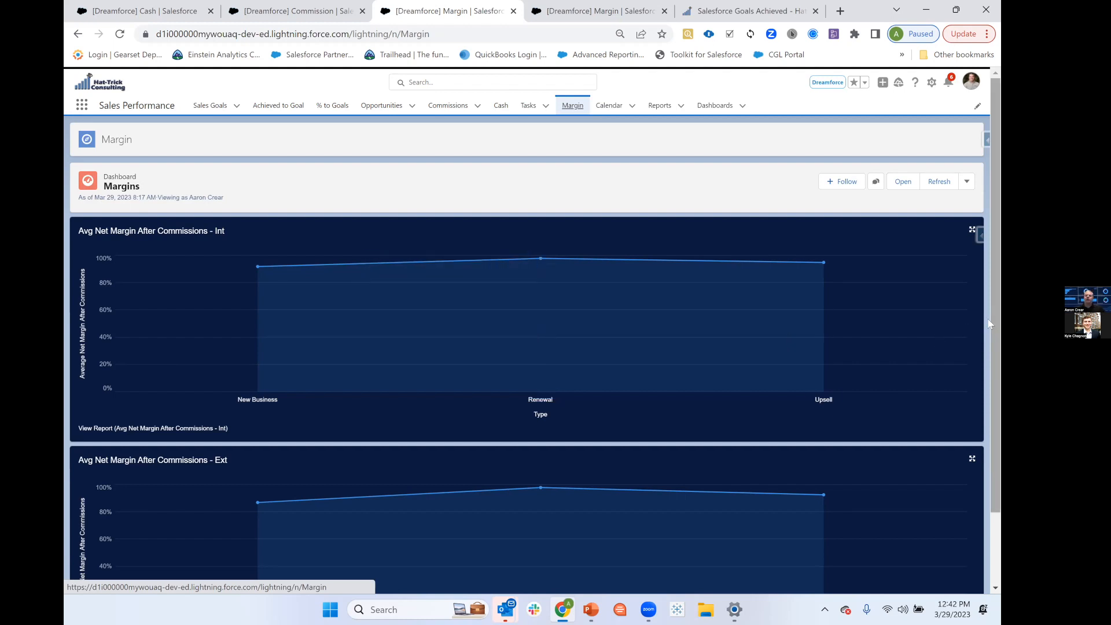
pyautogui.scroll(-2, 986, 321)
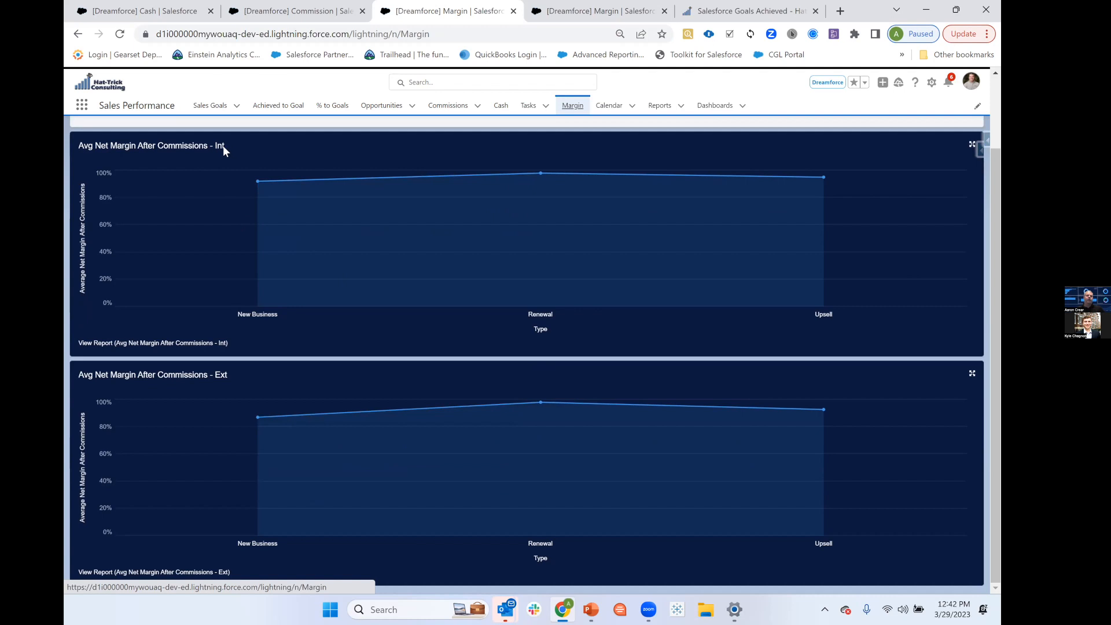
pyautogui.moveTo(261, 426)
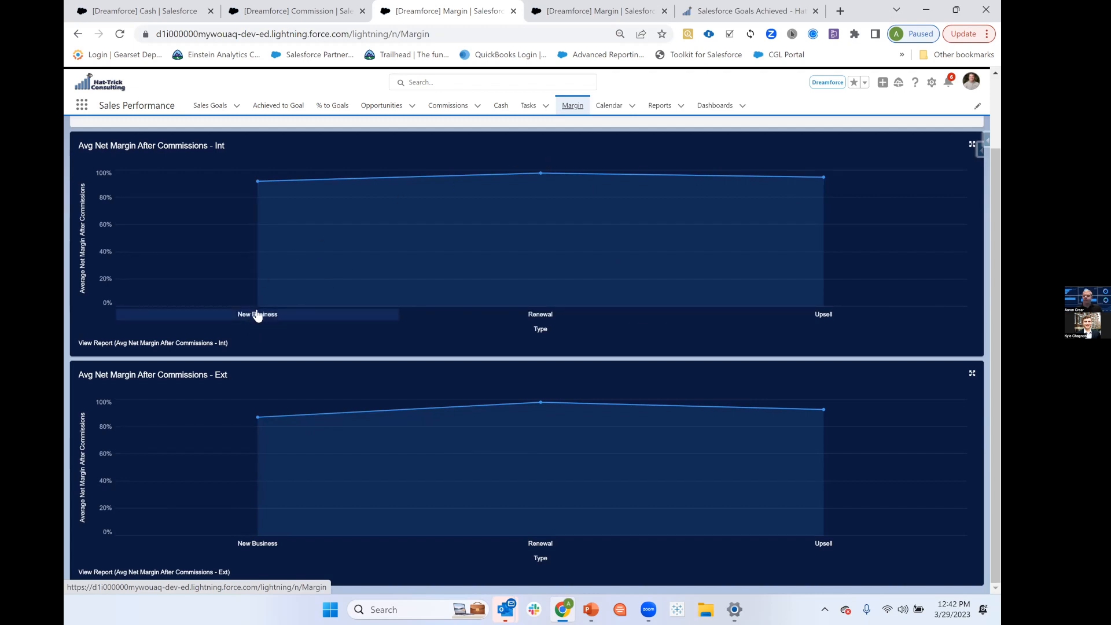
# Switch to the PowerPoint slide show and advance from the Commission Model slide to the Hurdles slide.
pyautogui.moveTo(591, 609)
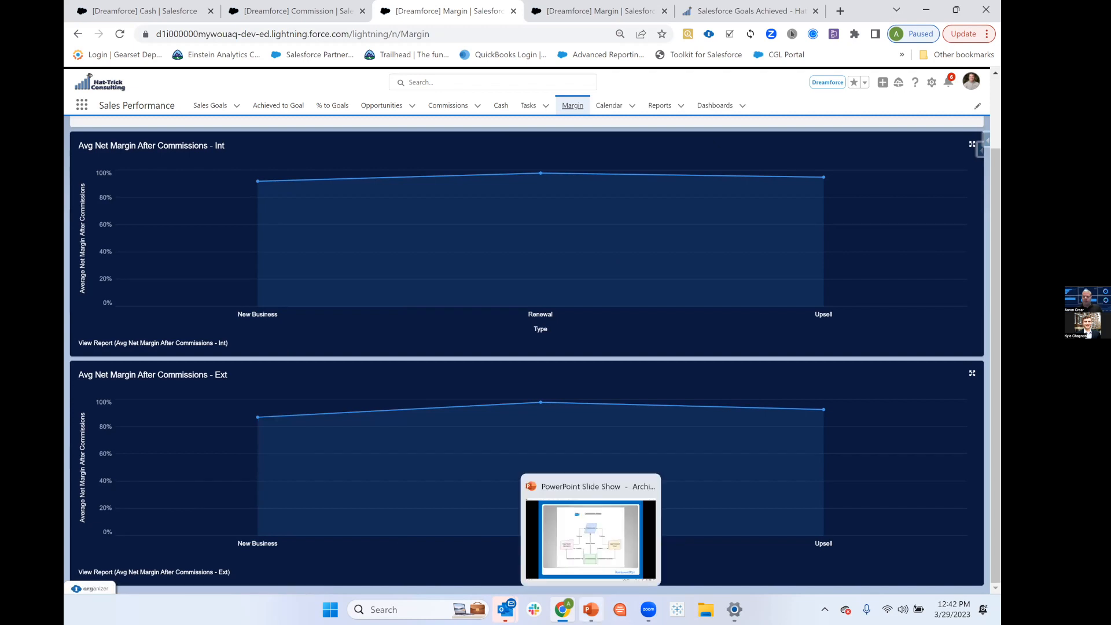
pyautogui.click(590, 539)
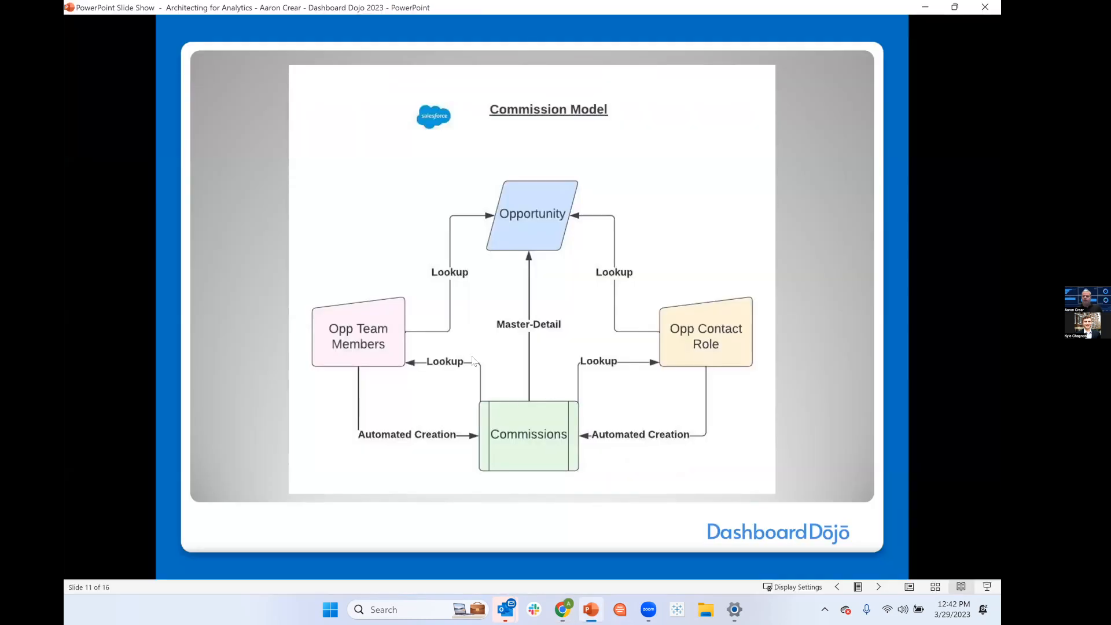
pyautogui.click(472, 356)
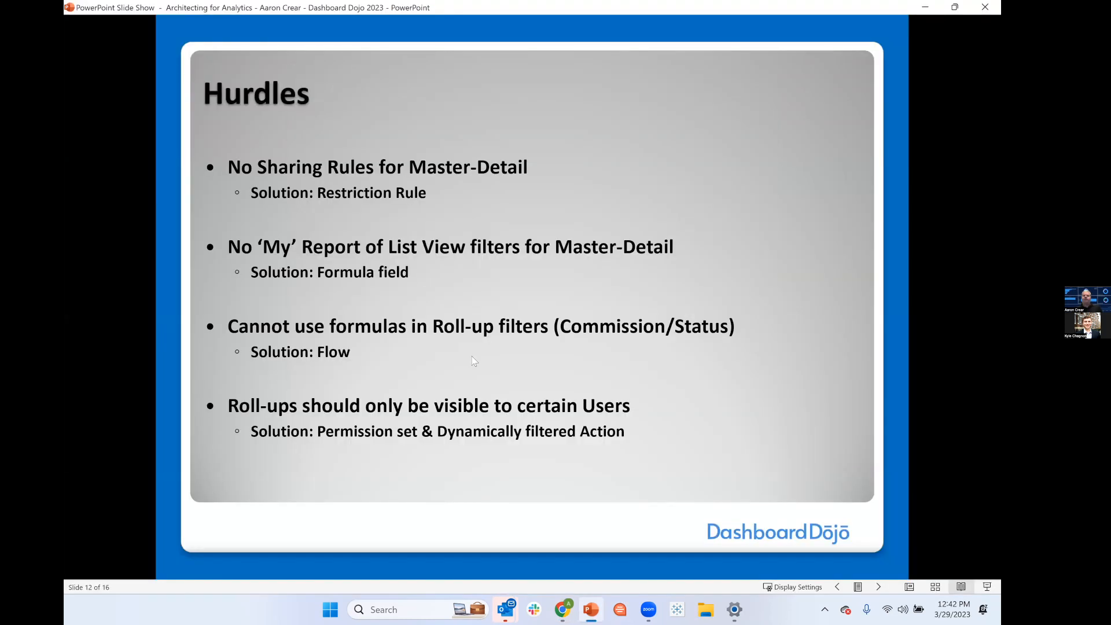